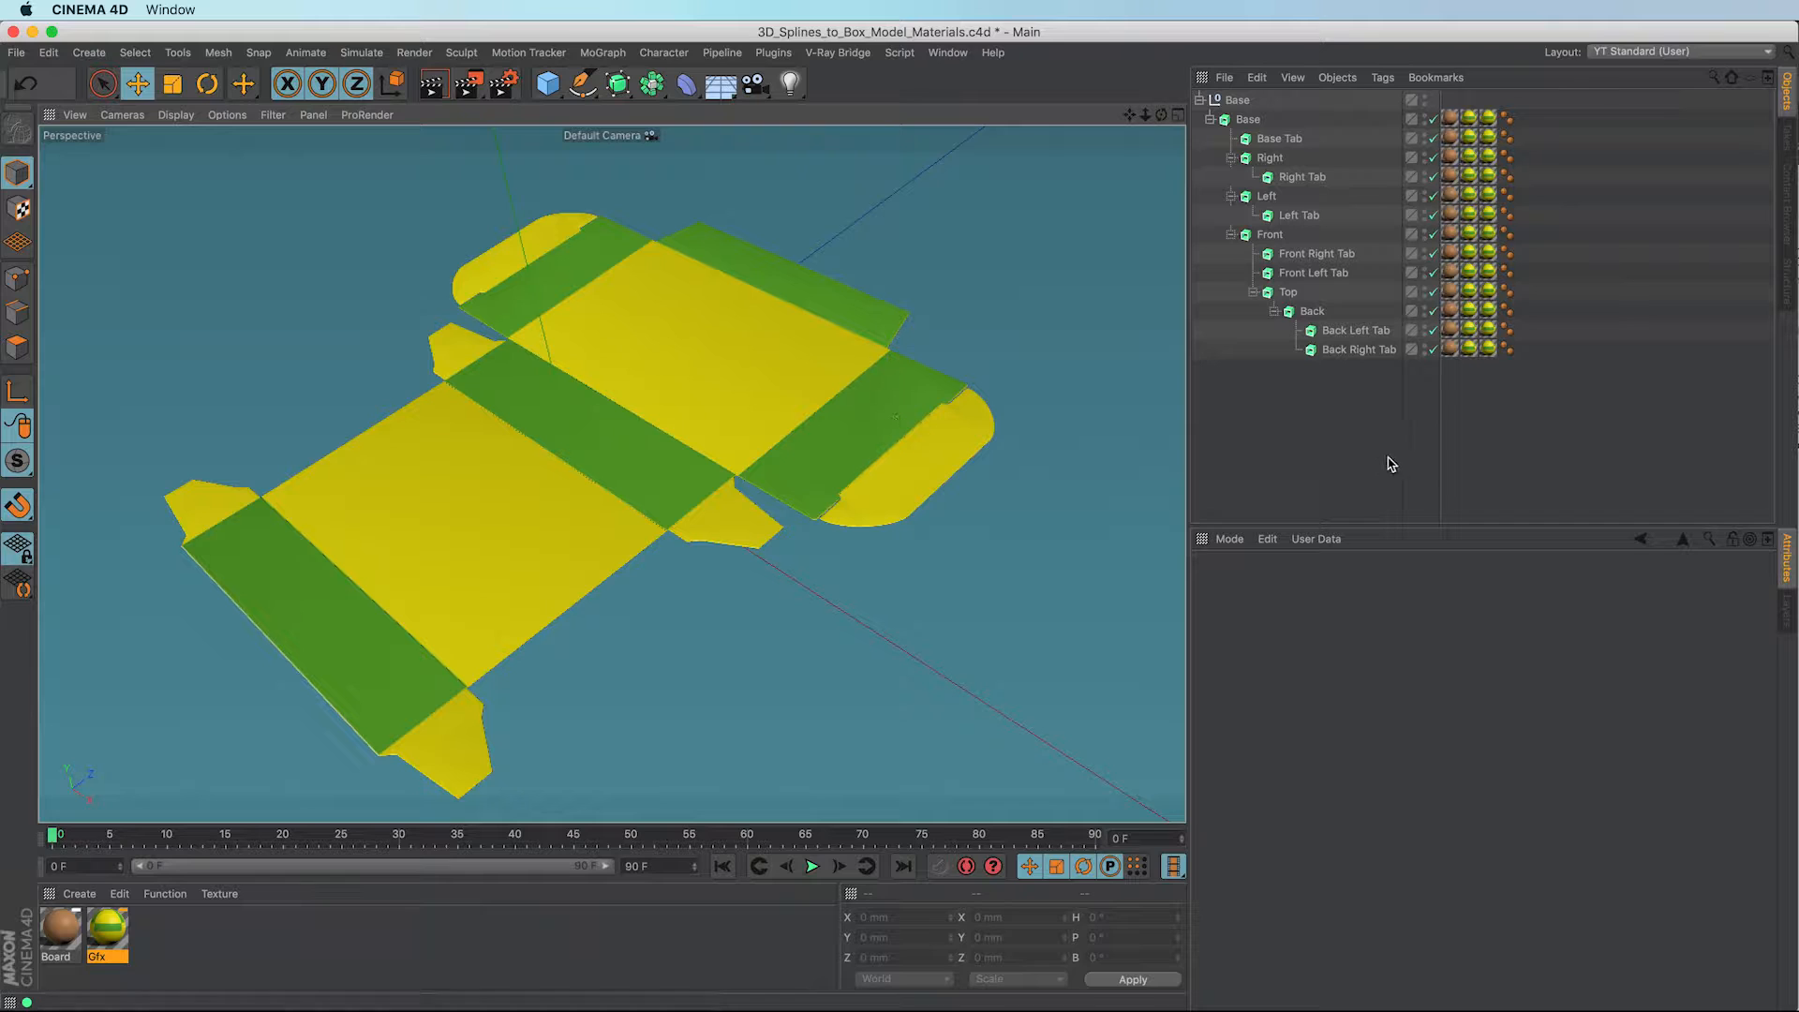
Step: Try folding all the nested box panels together by changing their pitch rotation, and return it to 0°
left_click_drag(1389, 402, 1214, 114)
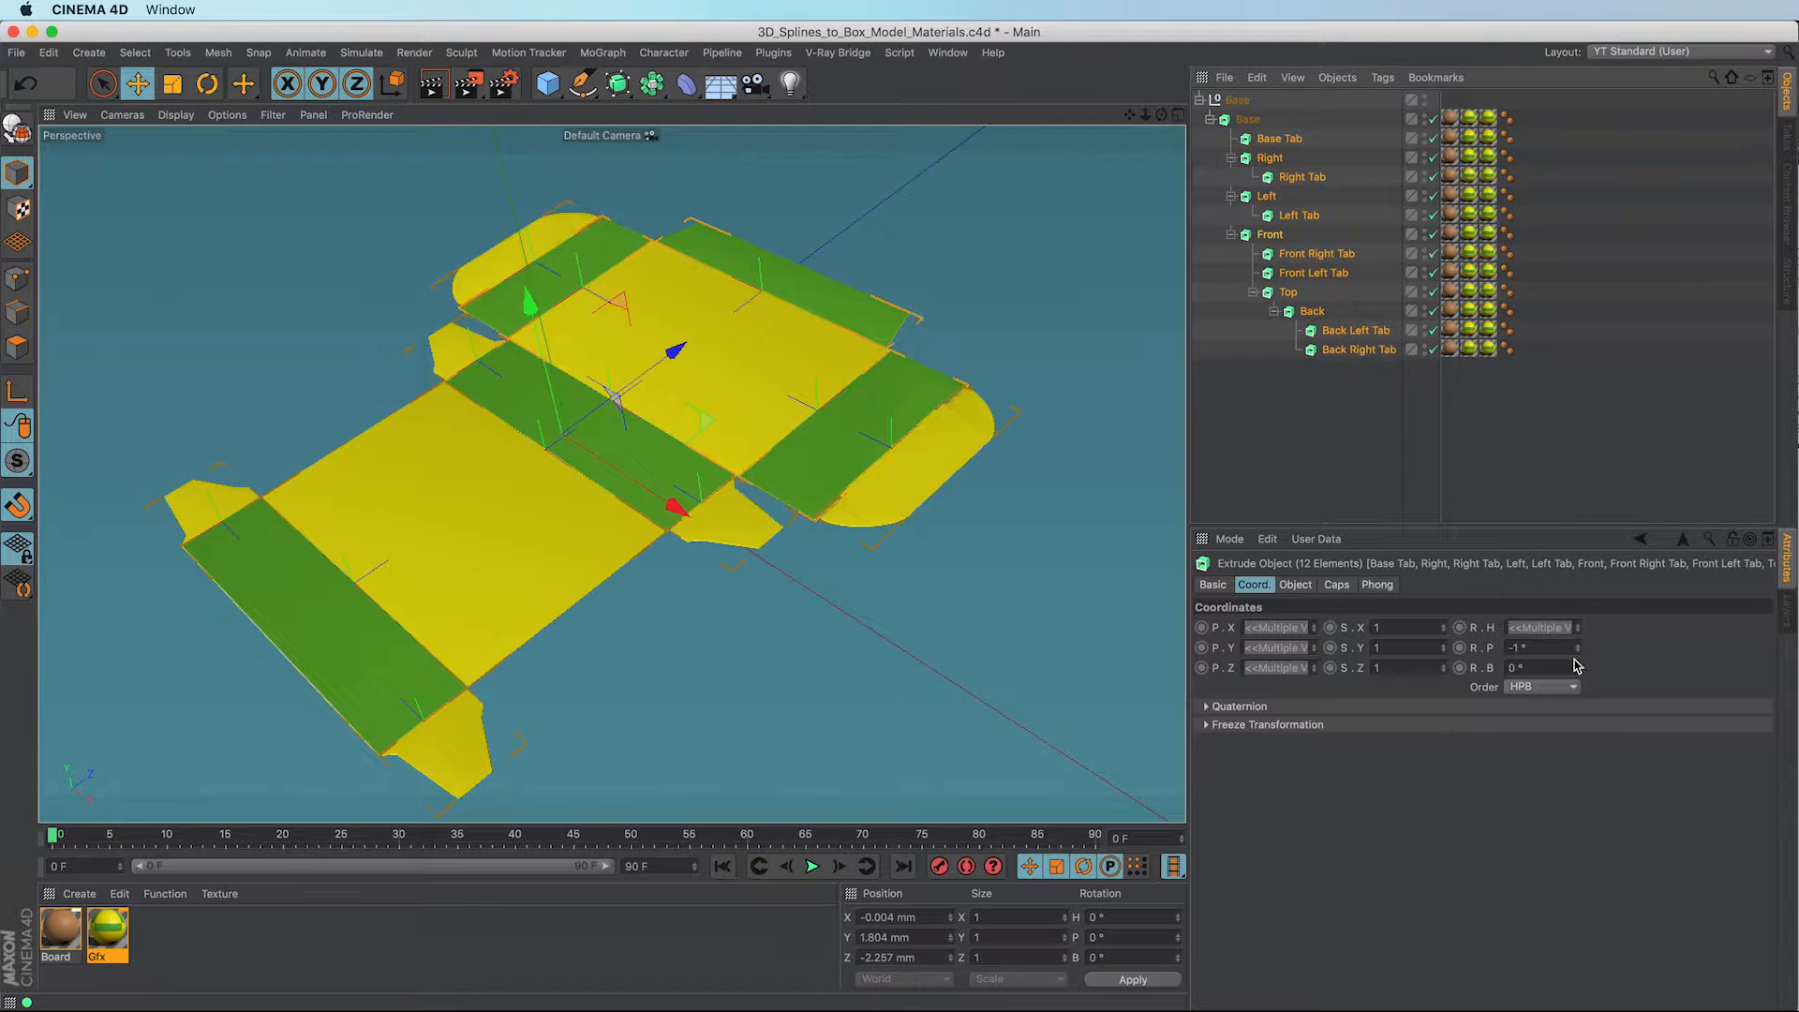
left_click_drag(1580, 659, 1488, 645)
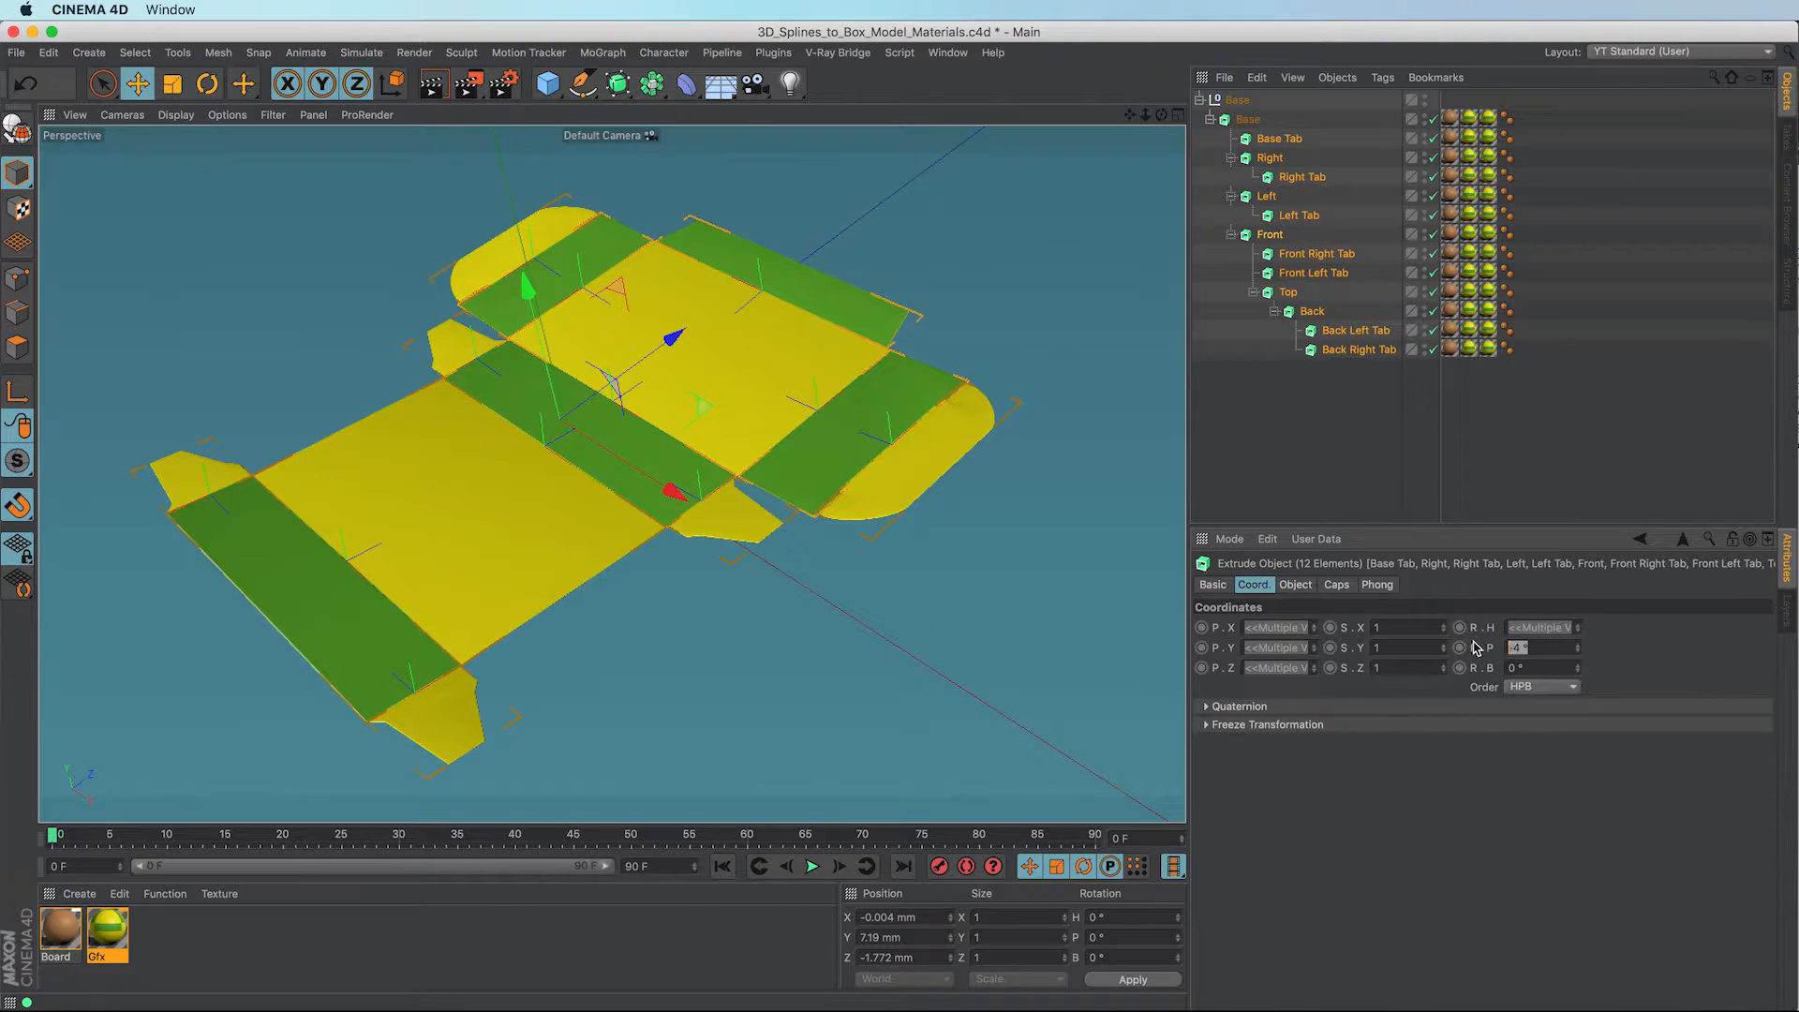
type("0")
key("Return")
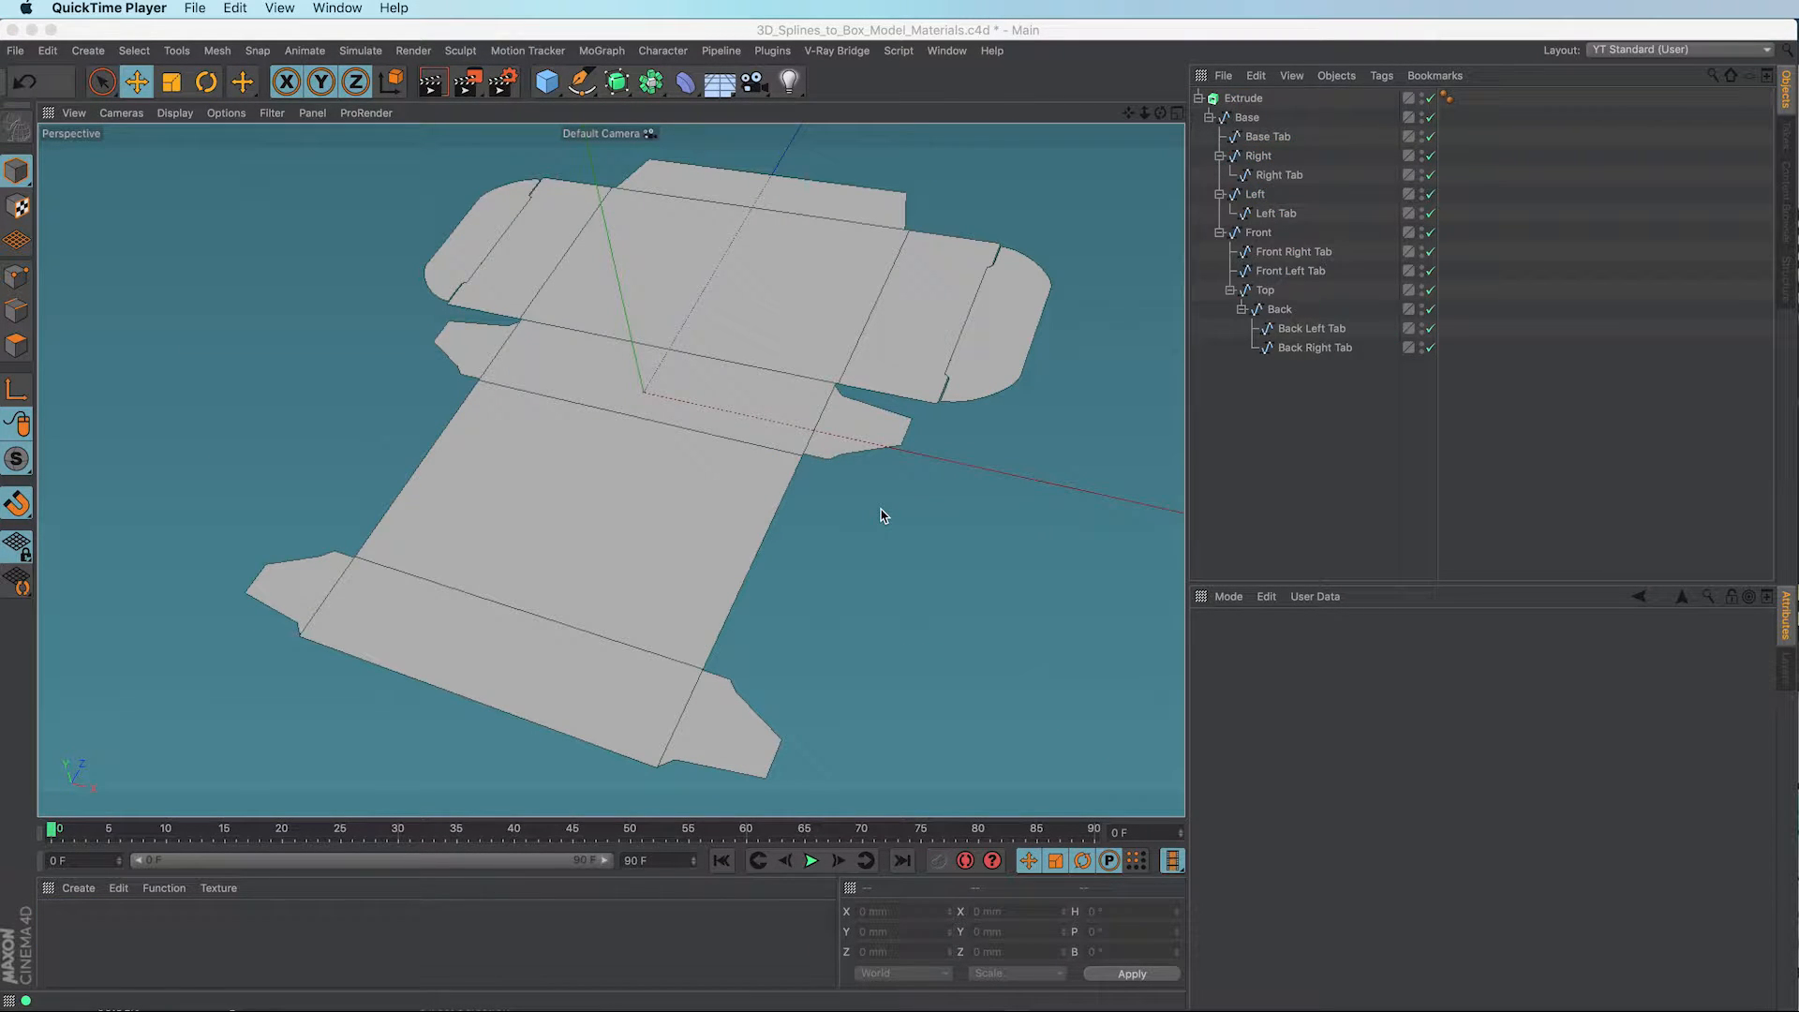
Step: Try a test fold of all the splines under the Extrude to -7° pitch, reset it to 0° and deselect them
left_click_drag(1363, 436, 1256, 137)
left_click(1253, 642)
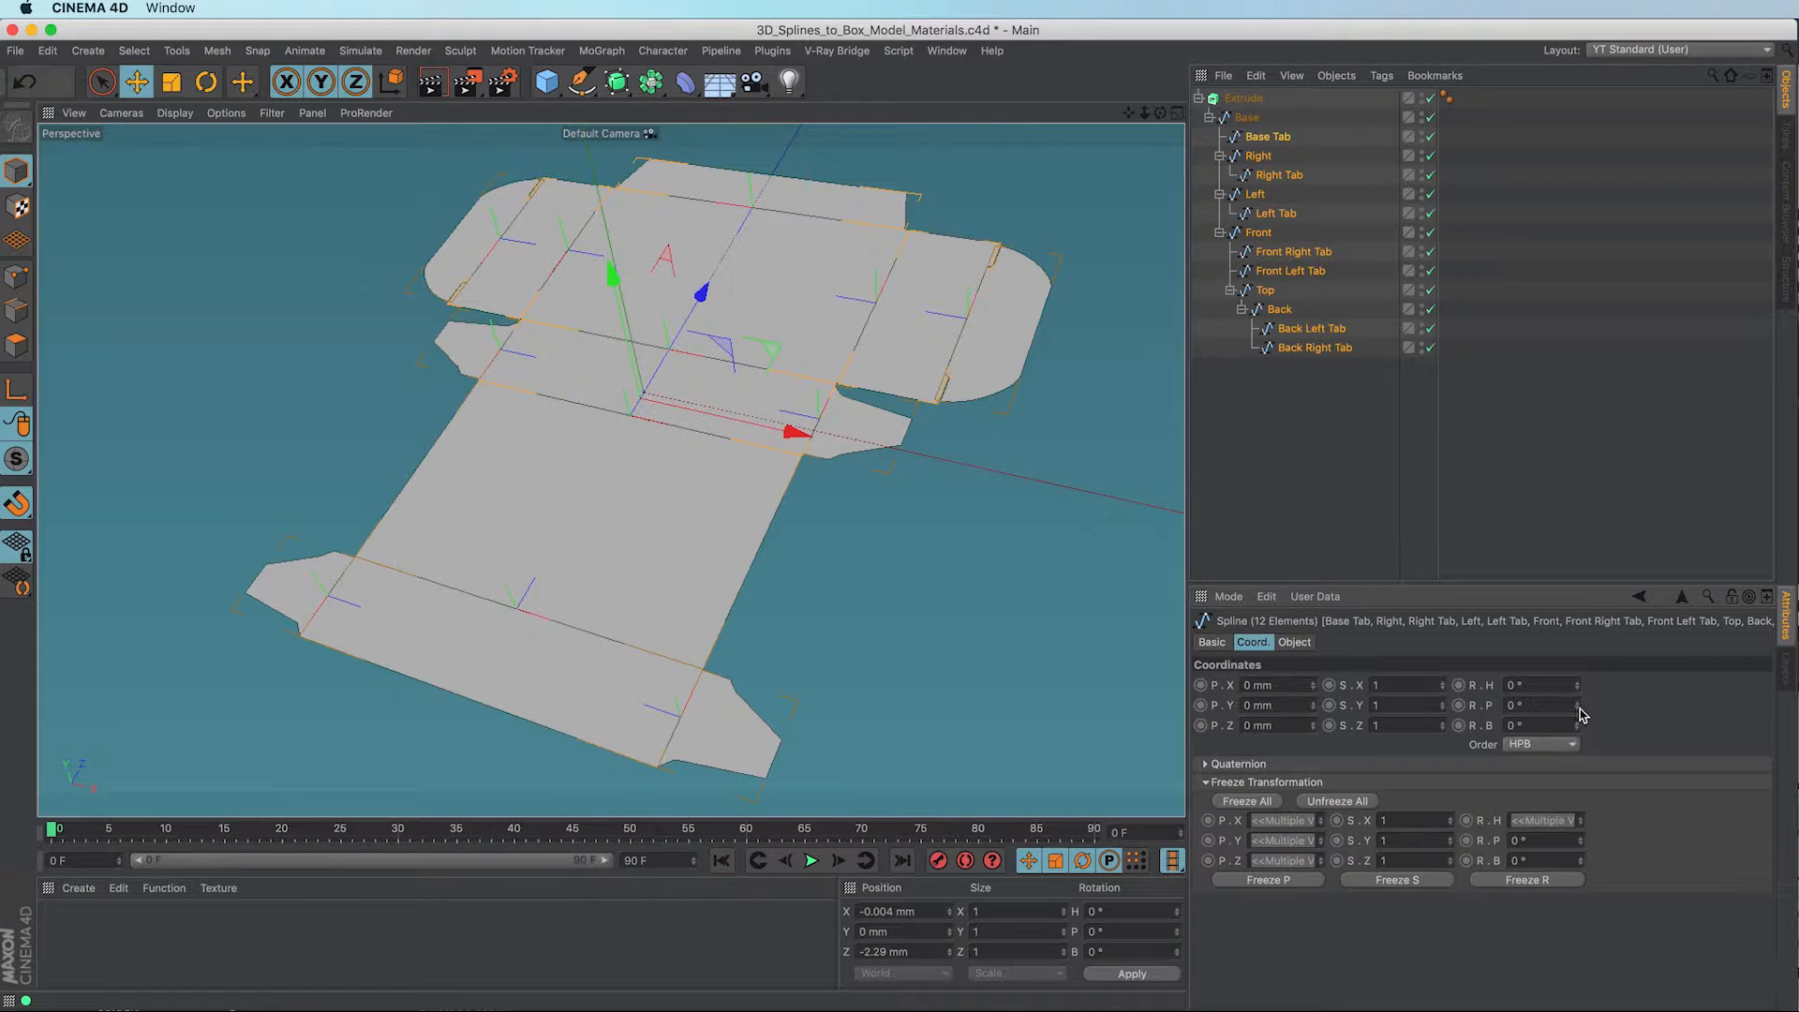
mouse_move(1578, 709)
left_mouse_down()
mouse_move(1578, 677)
mouse_move(1578, 716)
left_mouse_up()
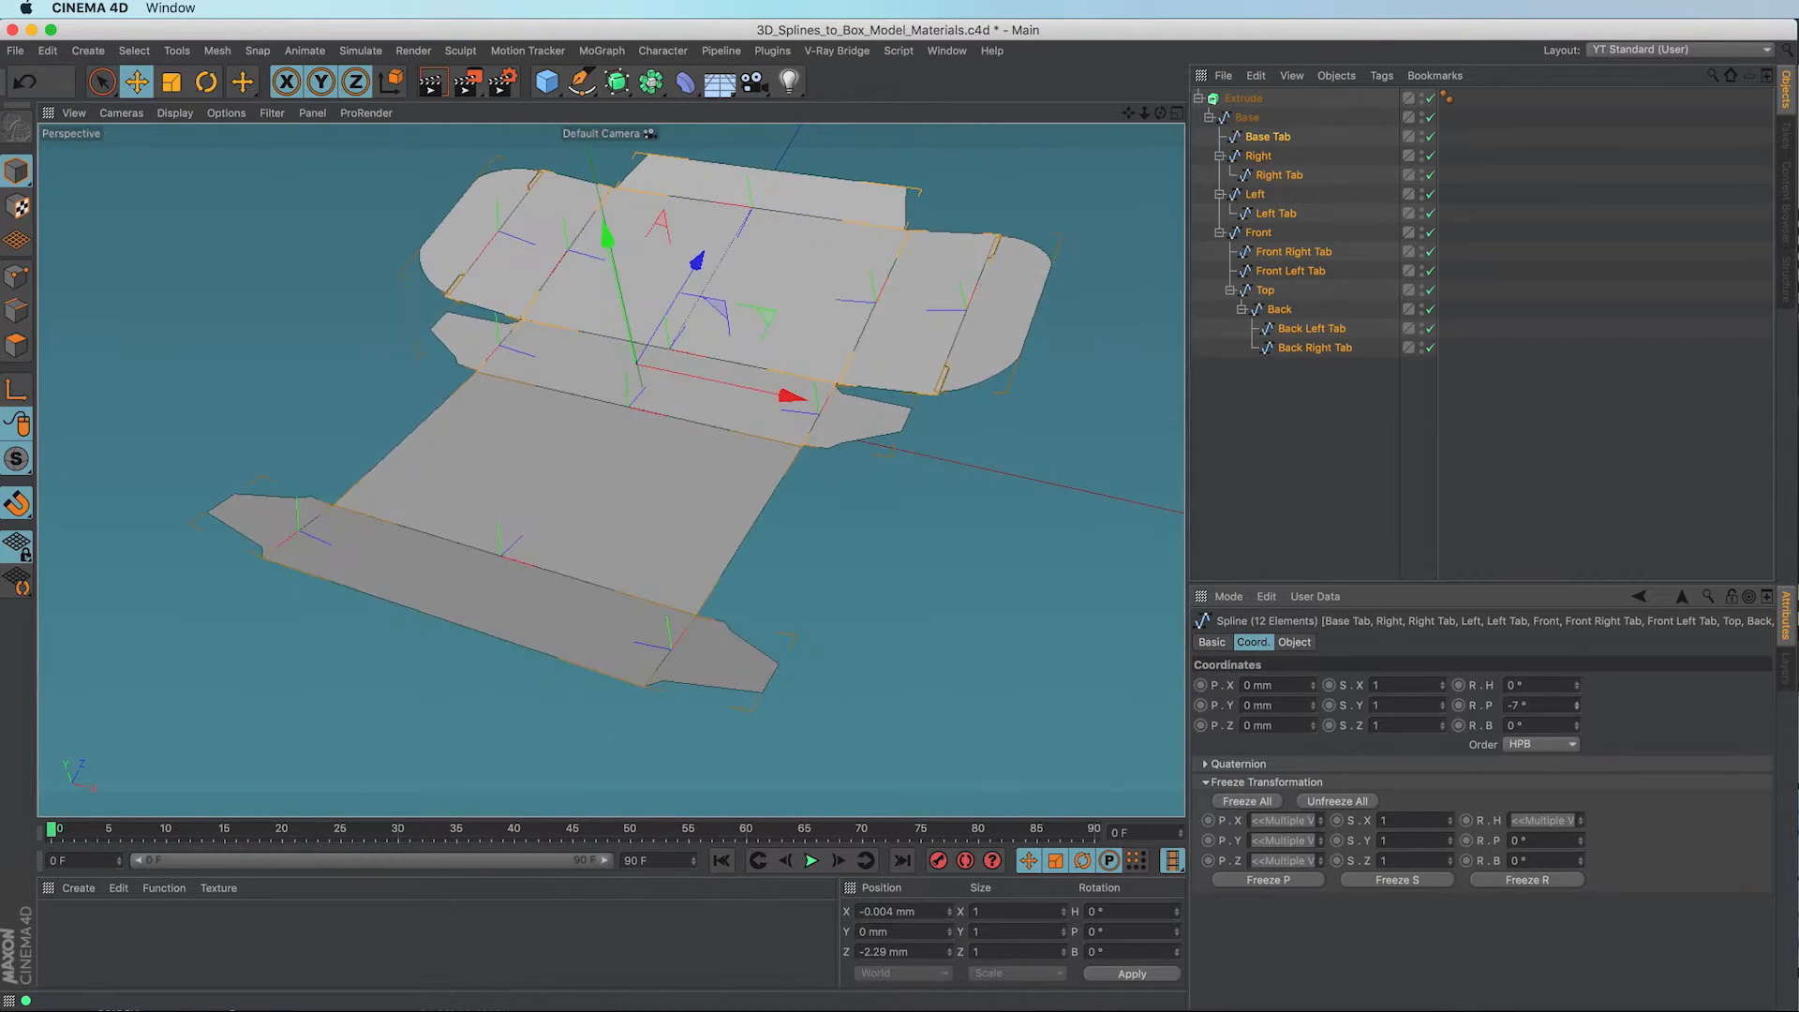
type("0")
key("Return")
left_click(1325, 483)
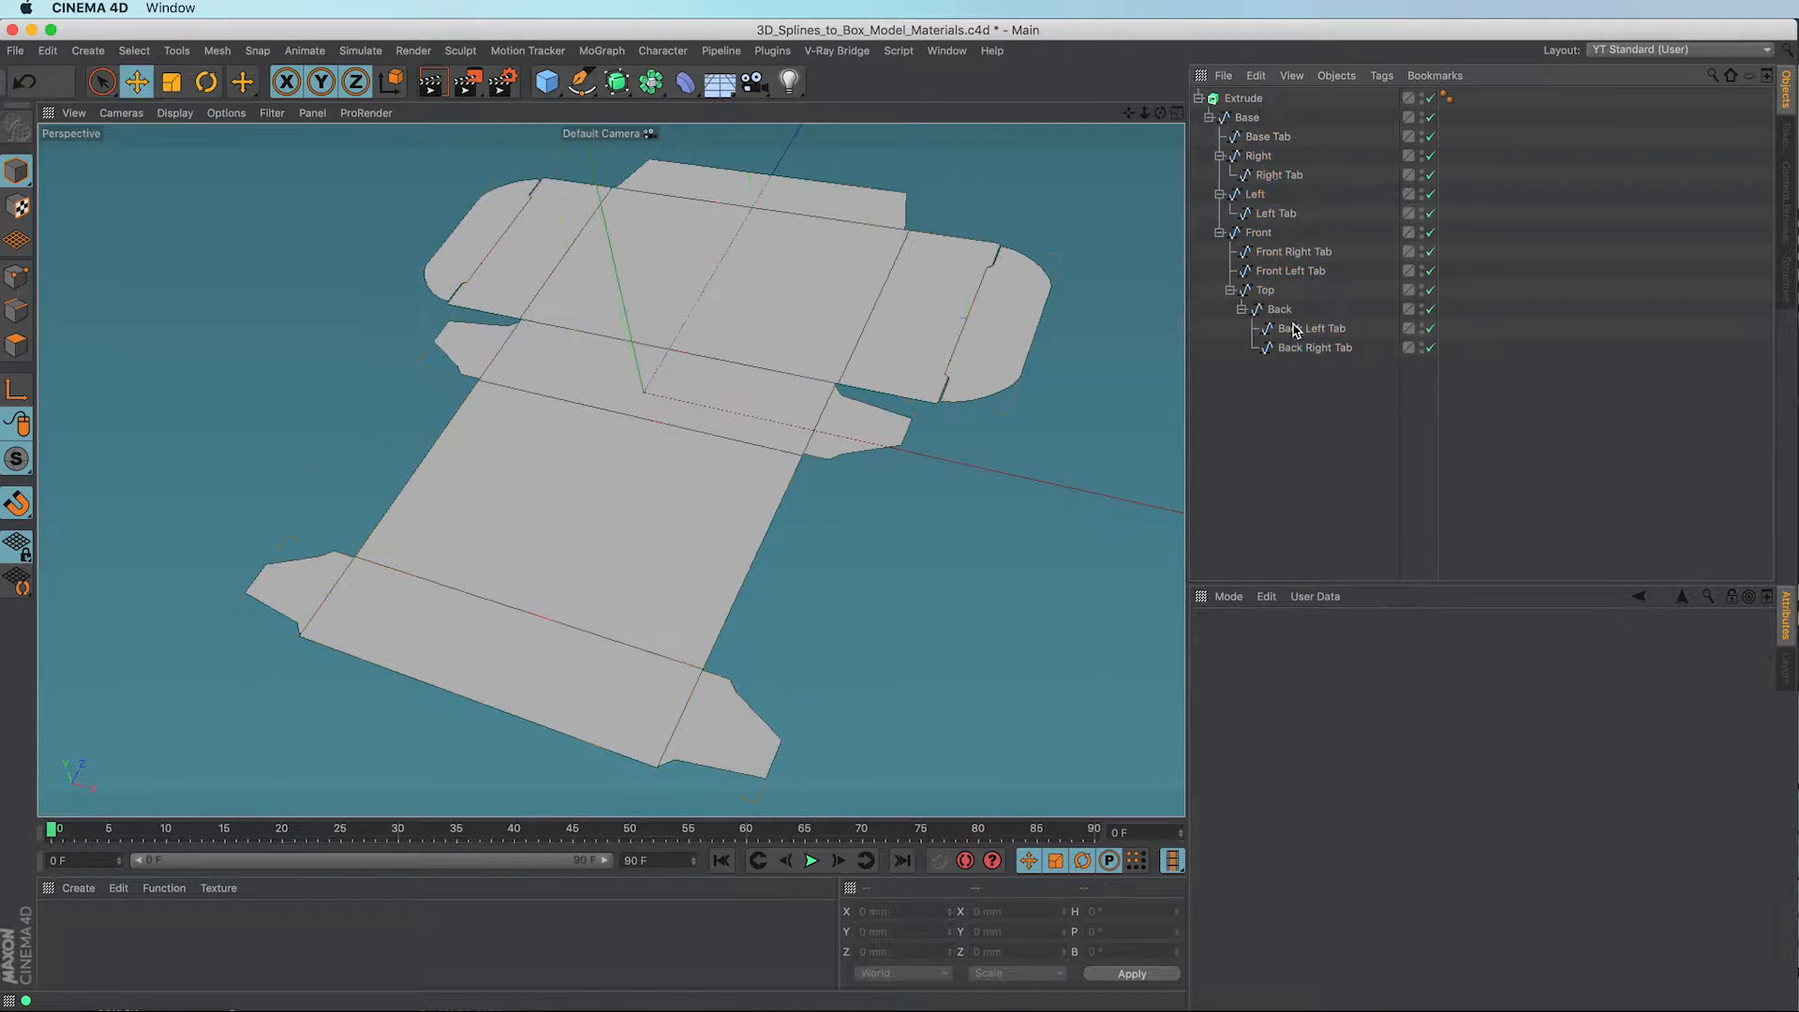
Step: Try a 1 mm Y movement on the parent Extrude object and return it to 0 mm
left_click(1265, 99)
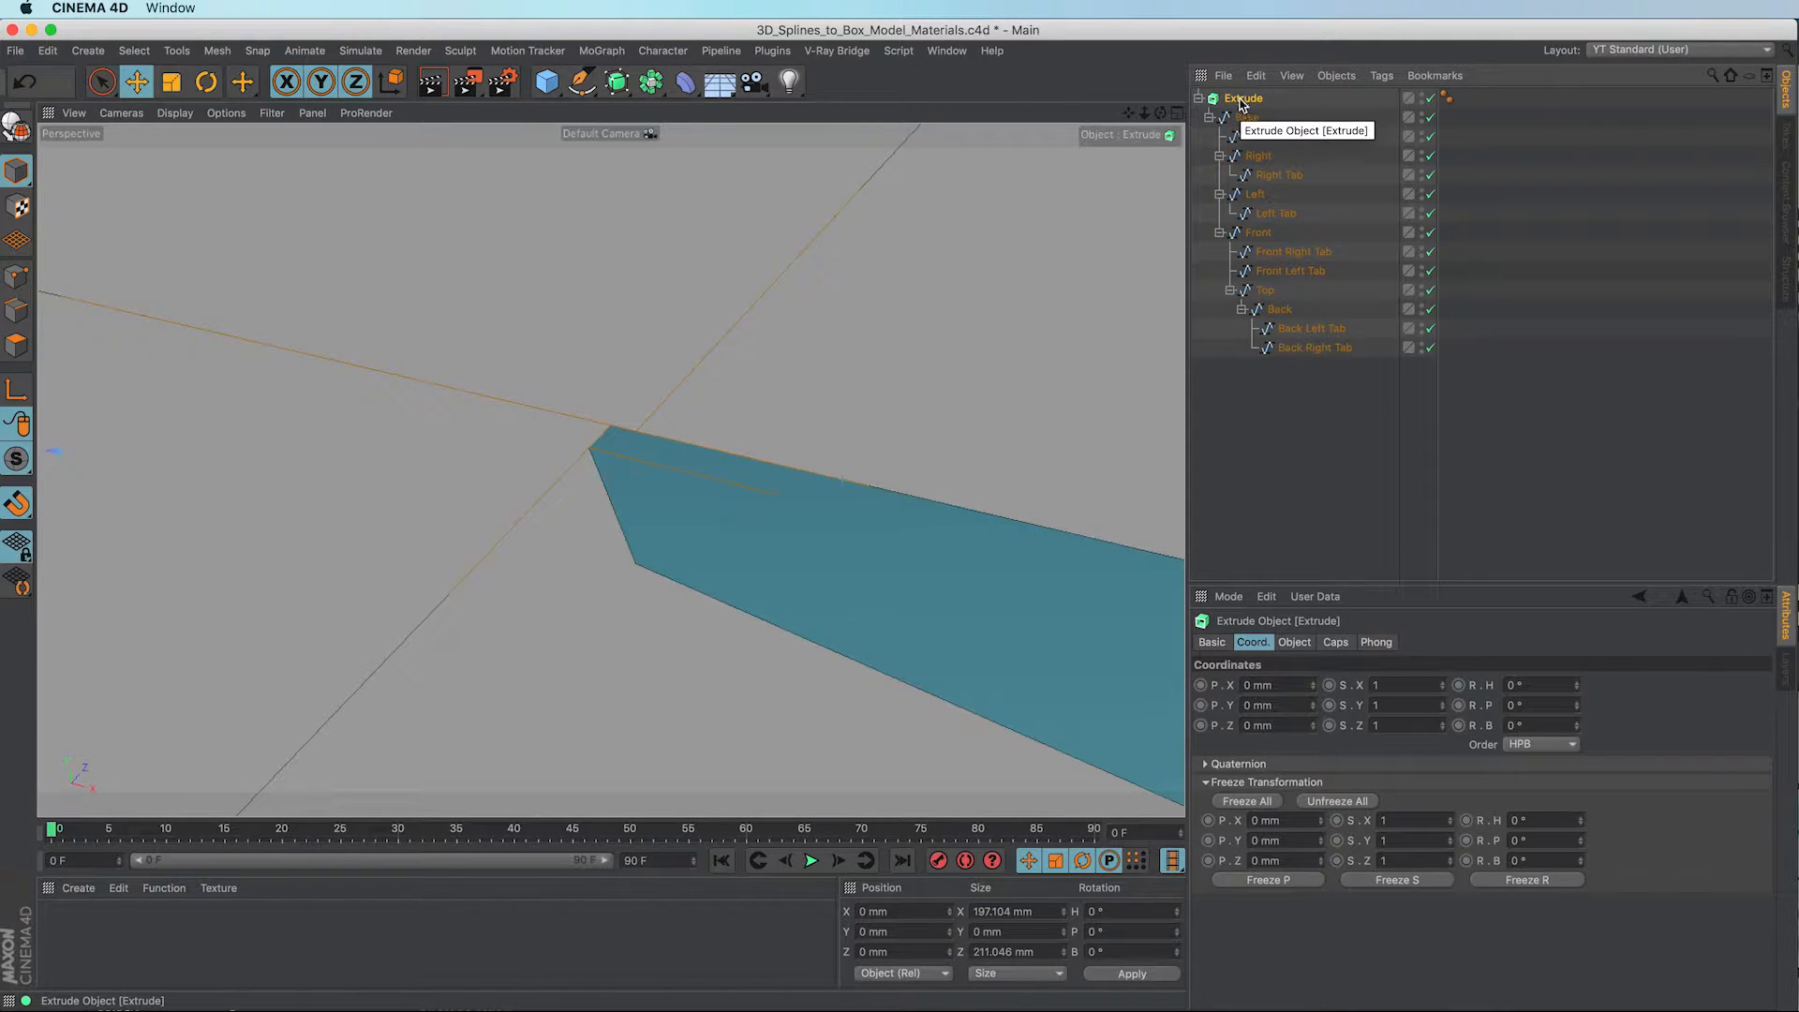
left_click(1303, 646)
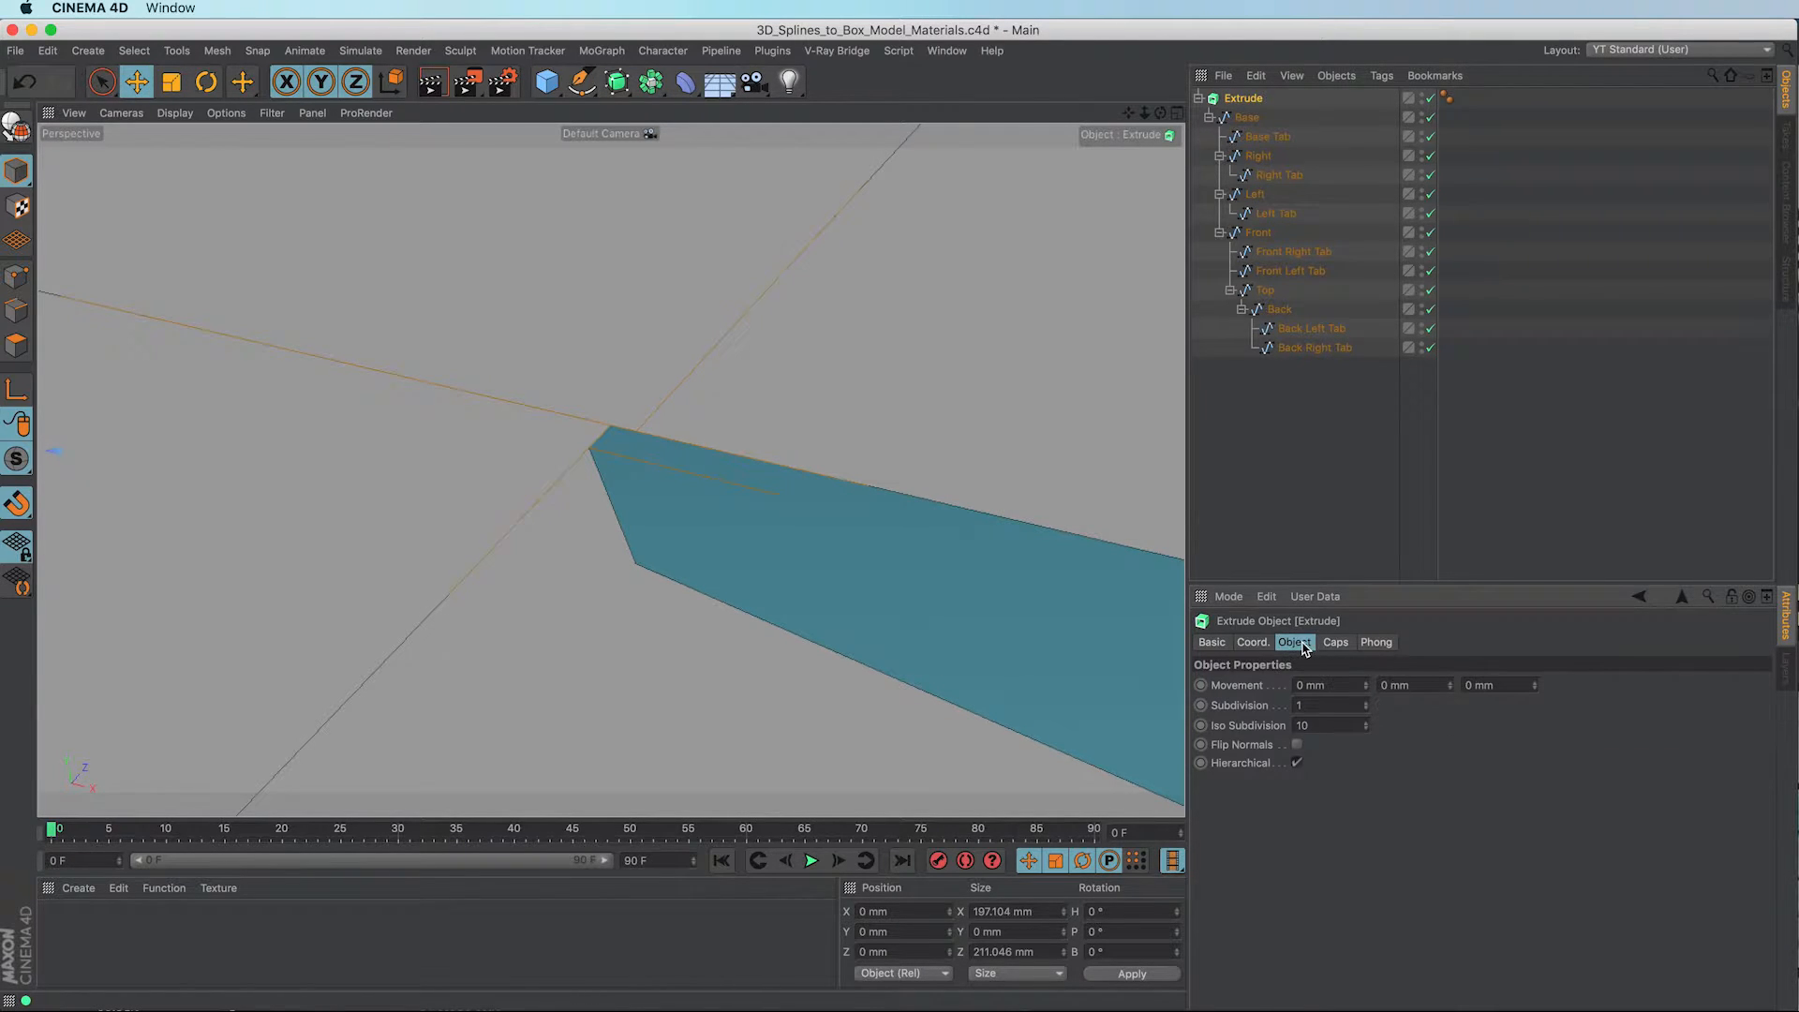
left_click(1450, 683)
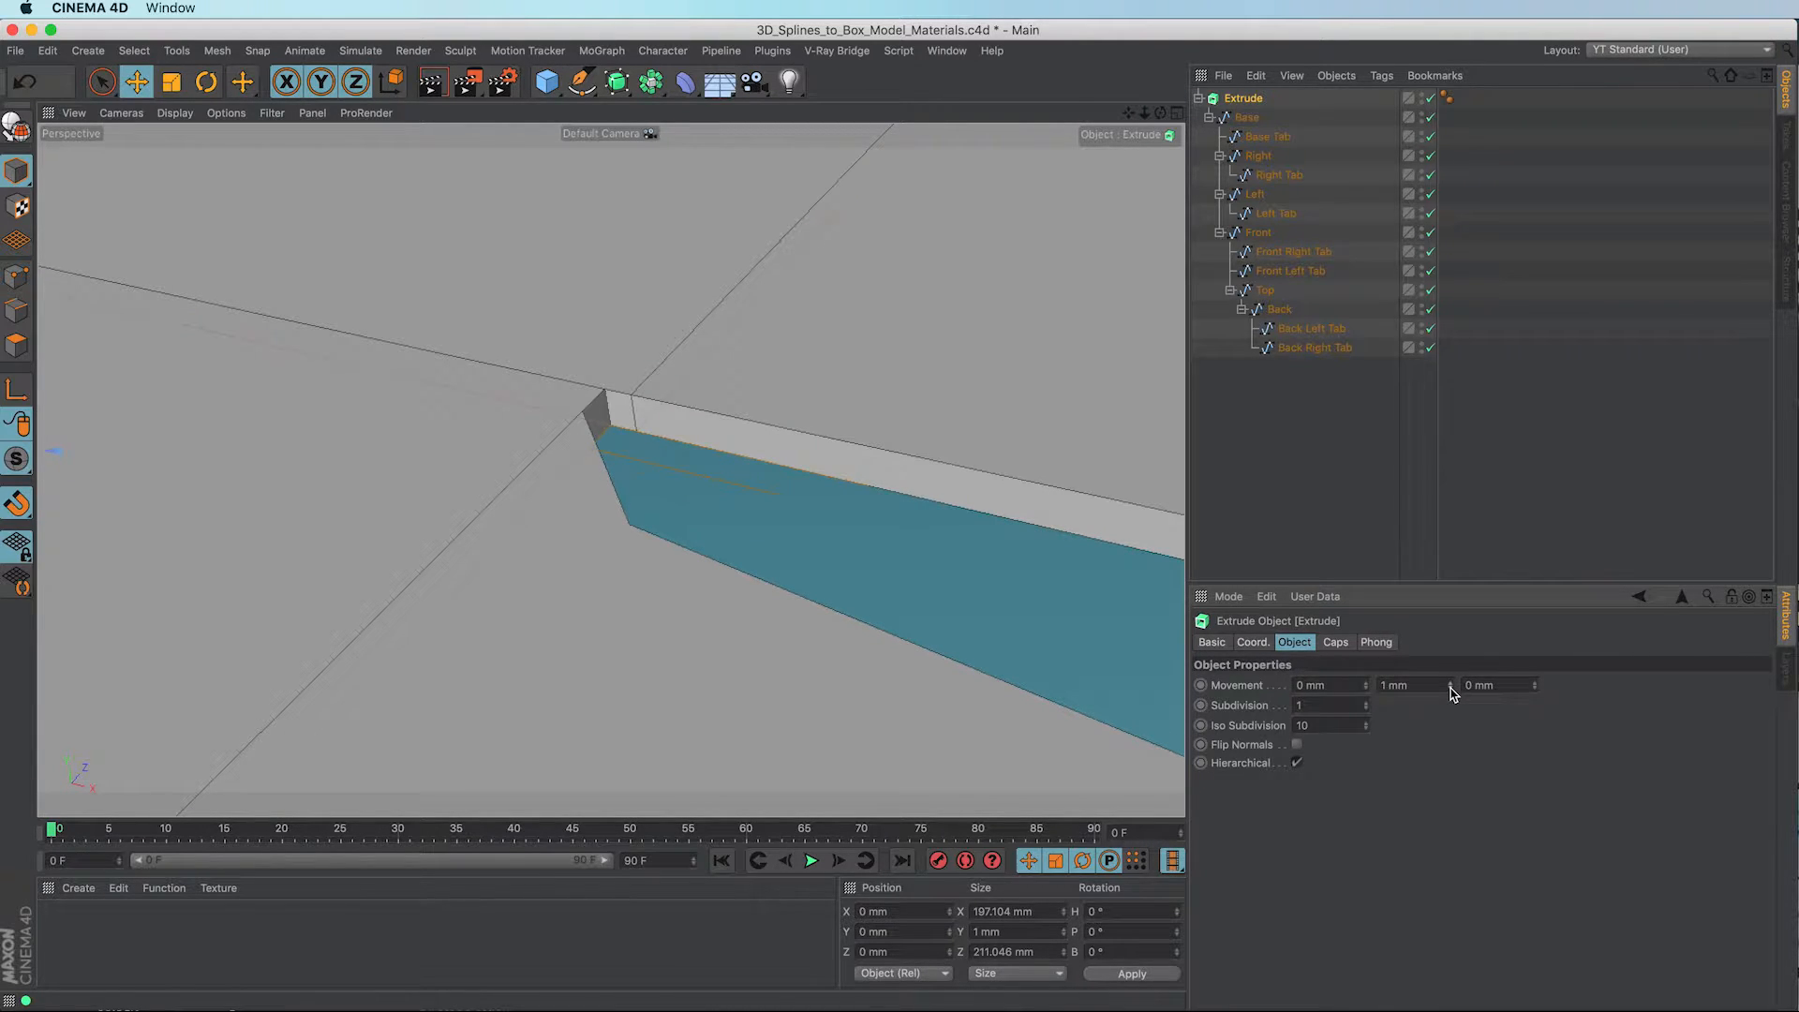
left_click(1451, 689)
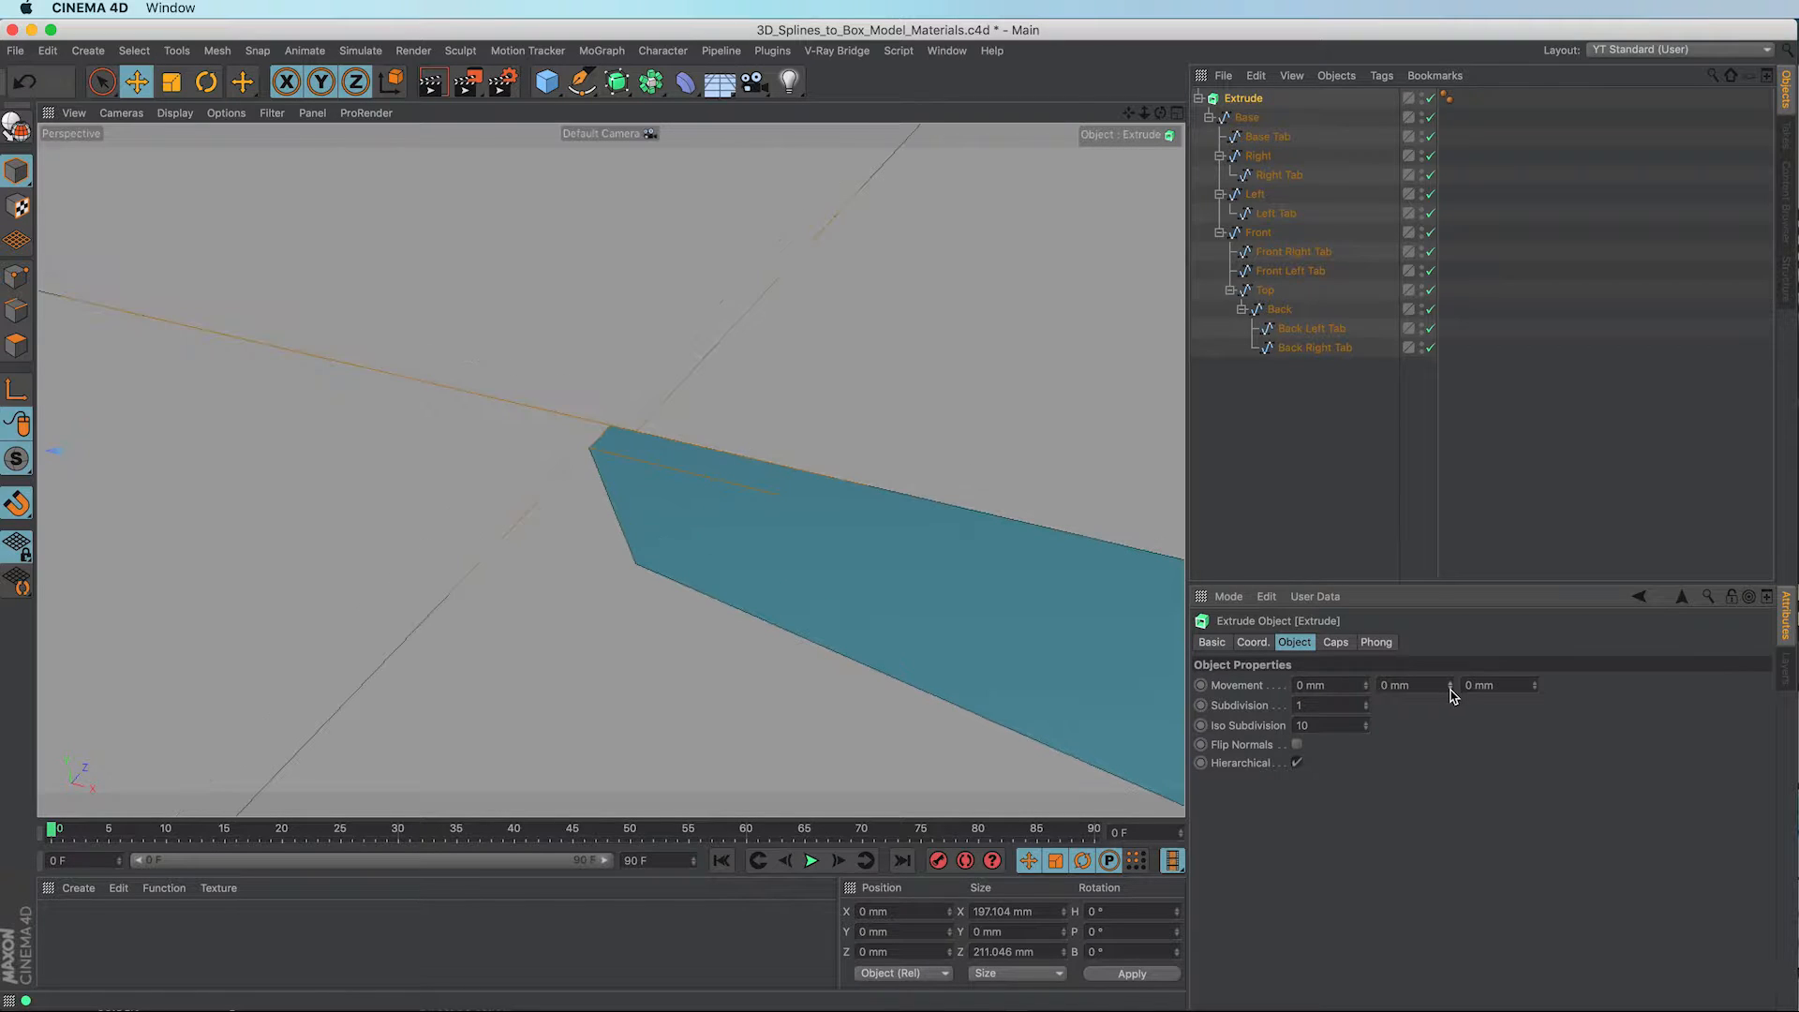
left_click(1337, 643)
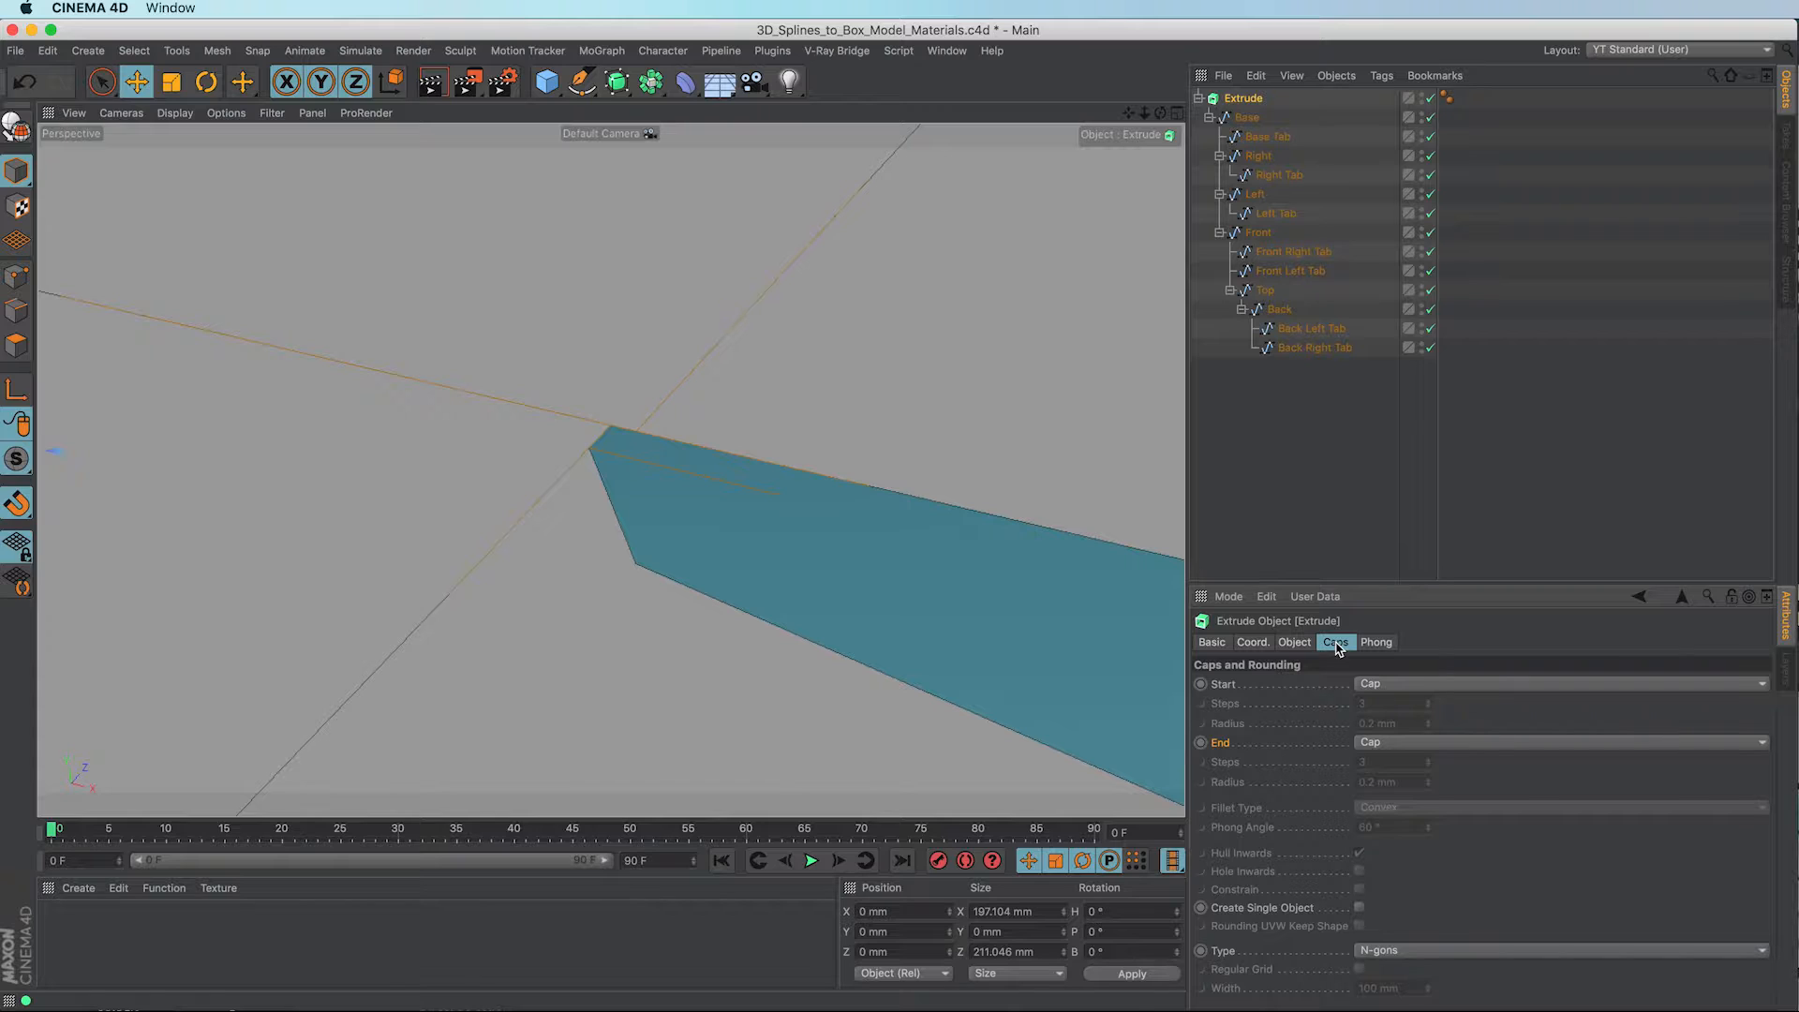
left_click(1304, 644)
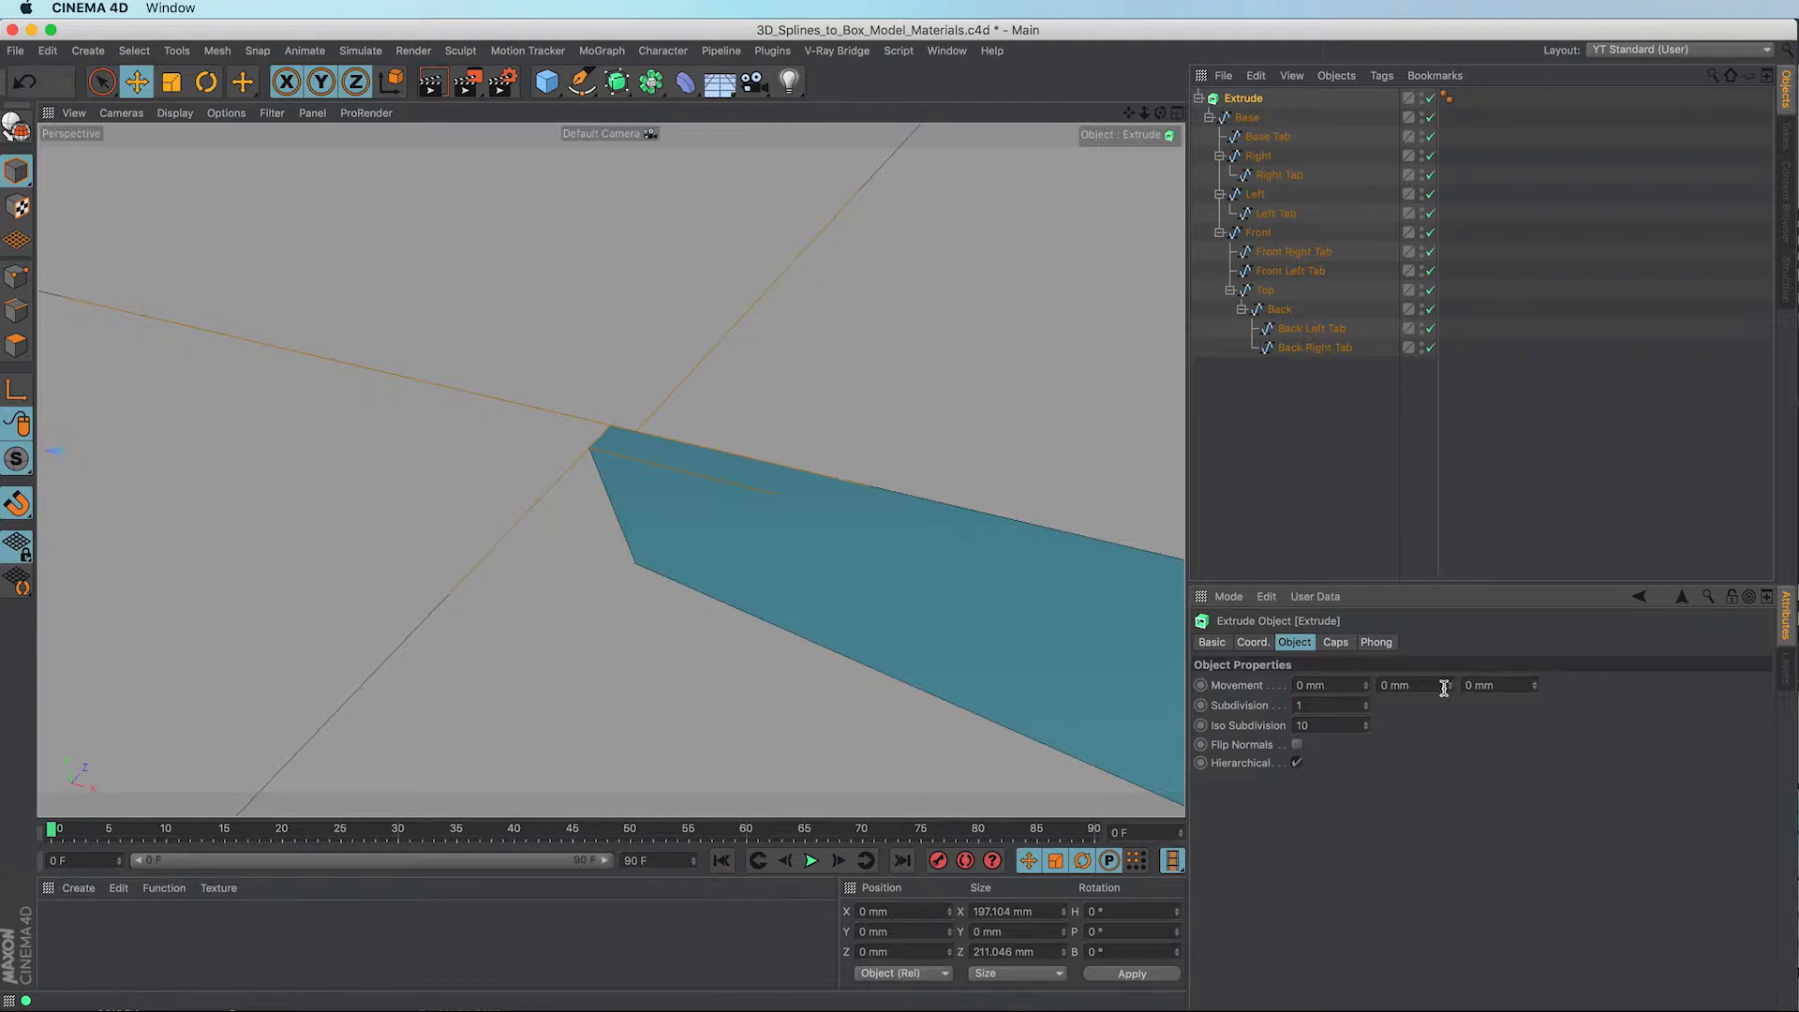
Step: Set the Extrude's start and end to Fillet Cap, and enable Constrain and Create Single Object
left_click(1339, 644)
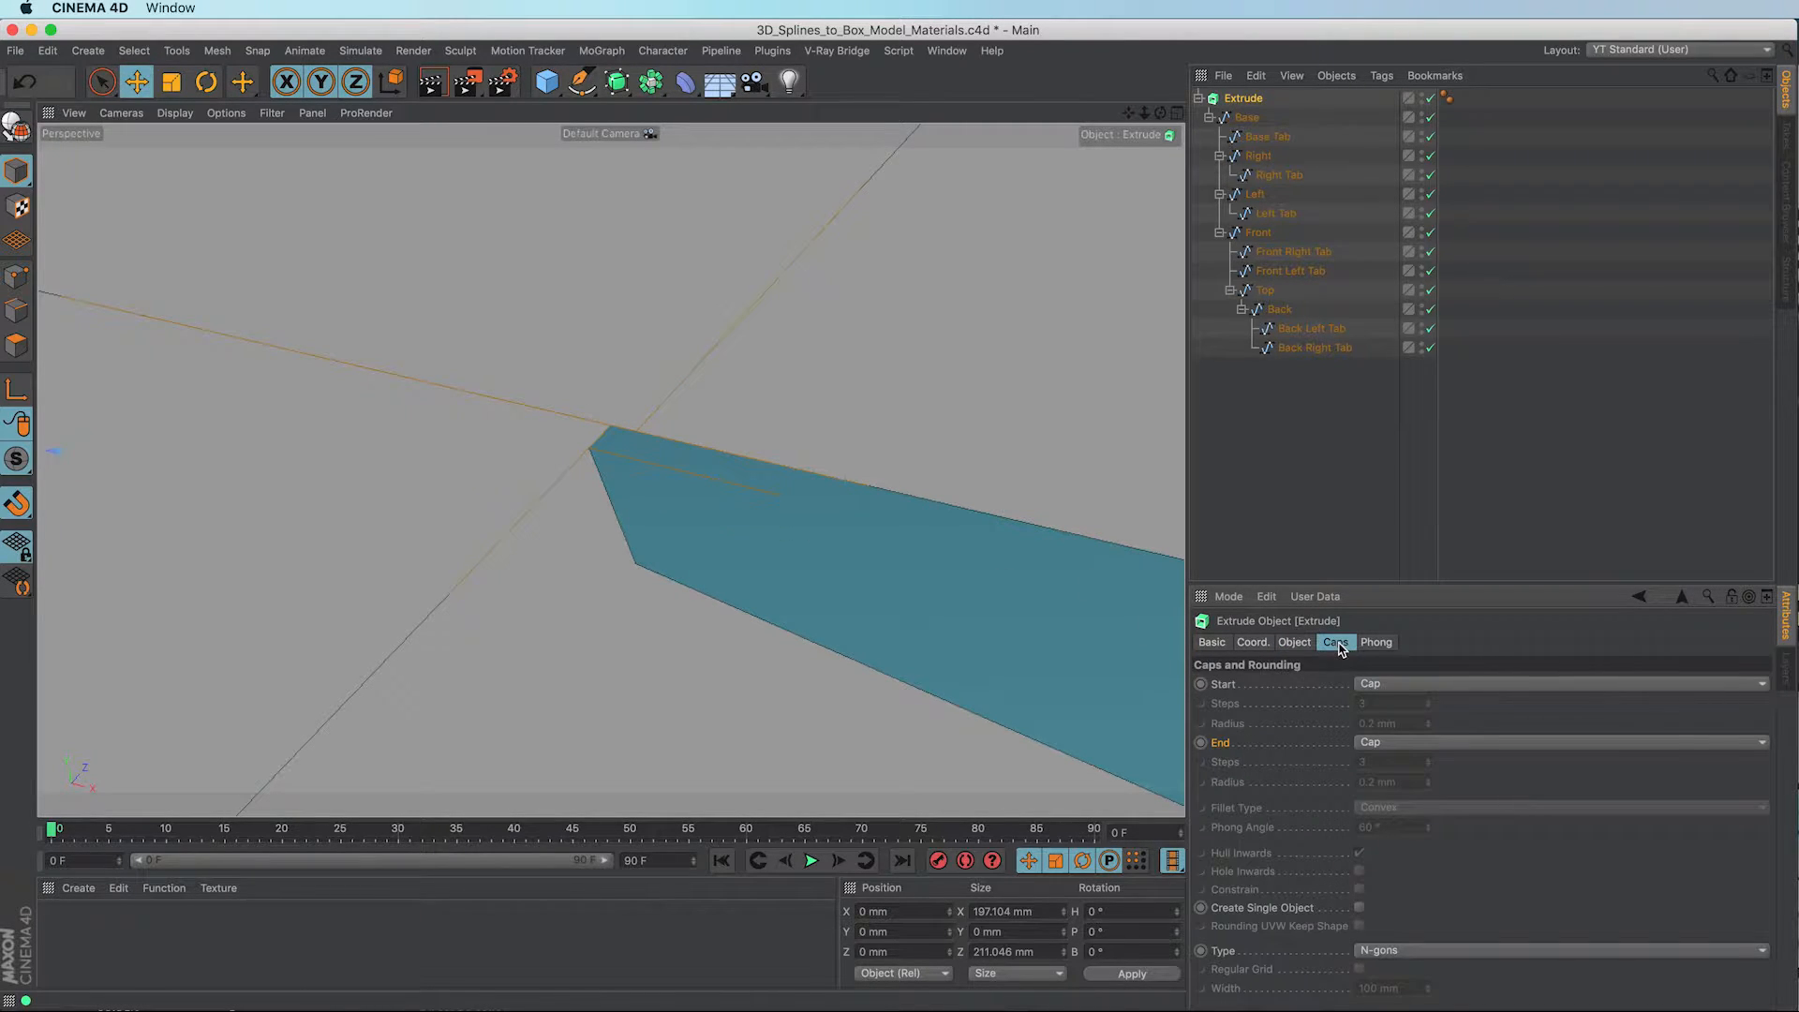
left_click(1386, 687)
left_click(1384, 762)
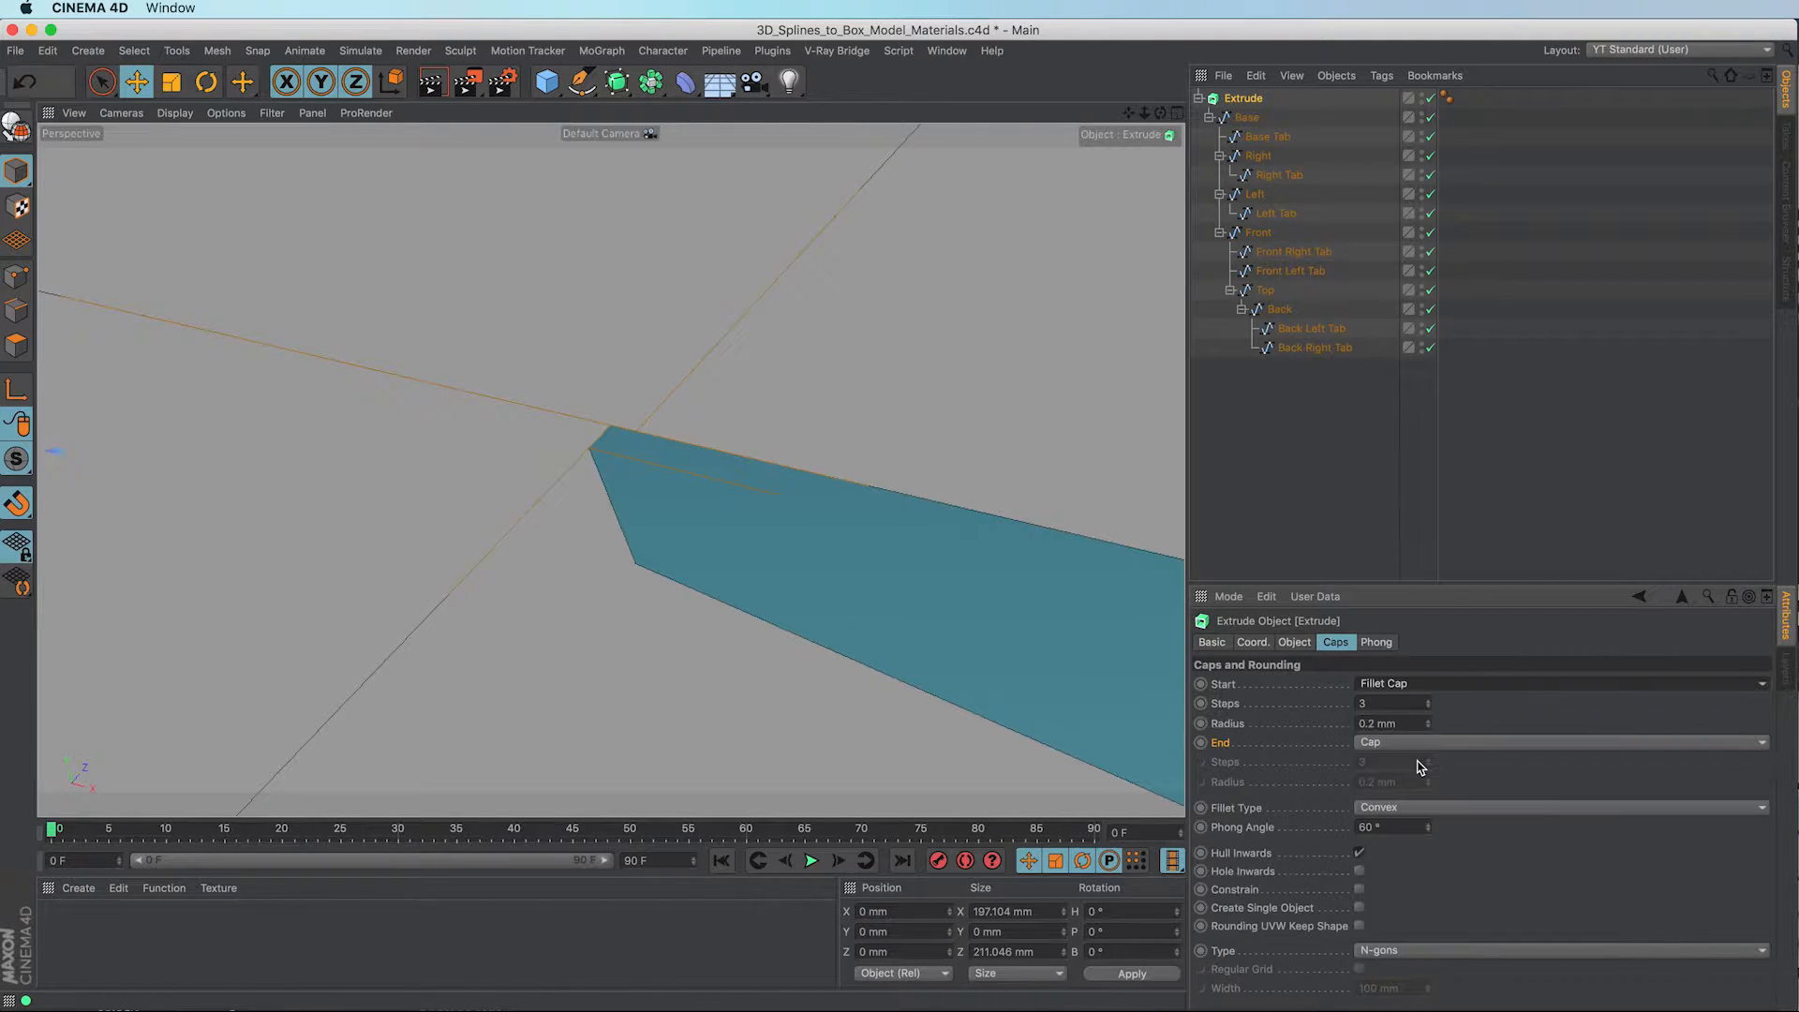
left_click(1393, 743)
left_click(1406, 822)
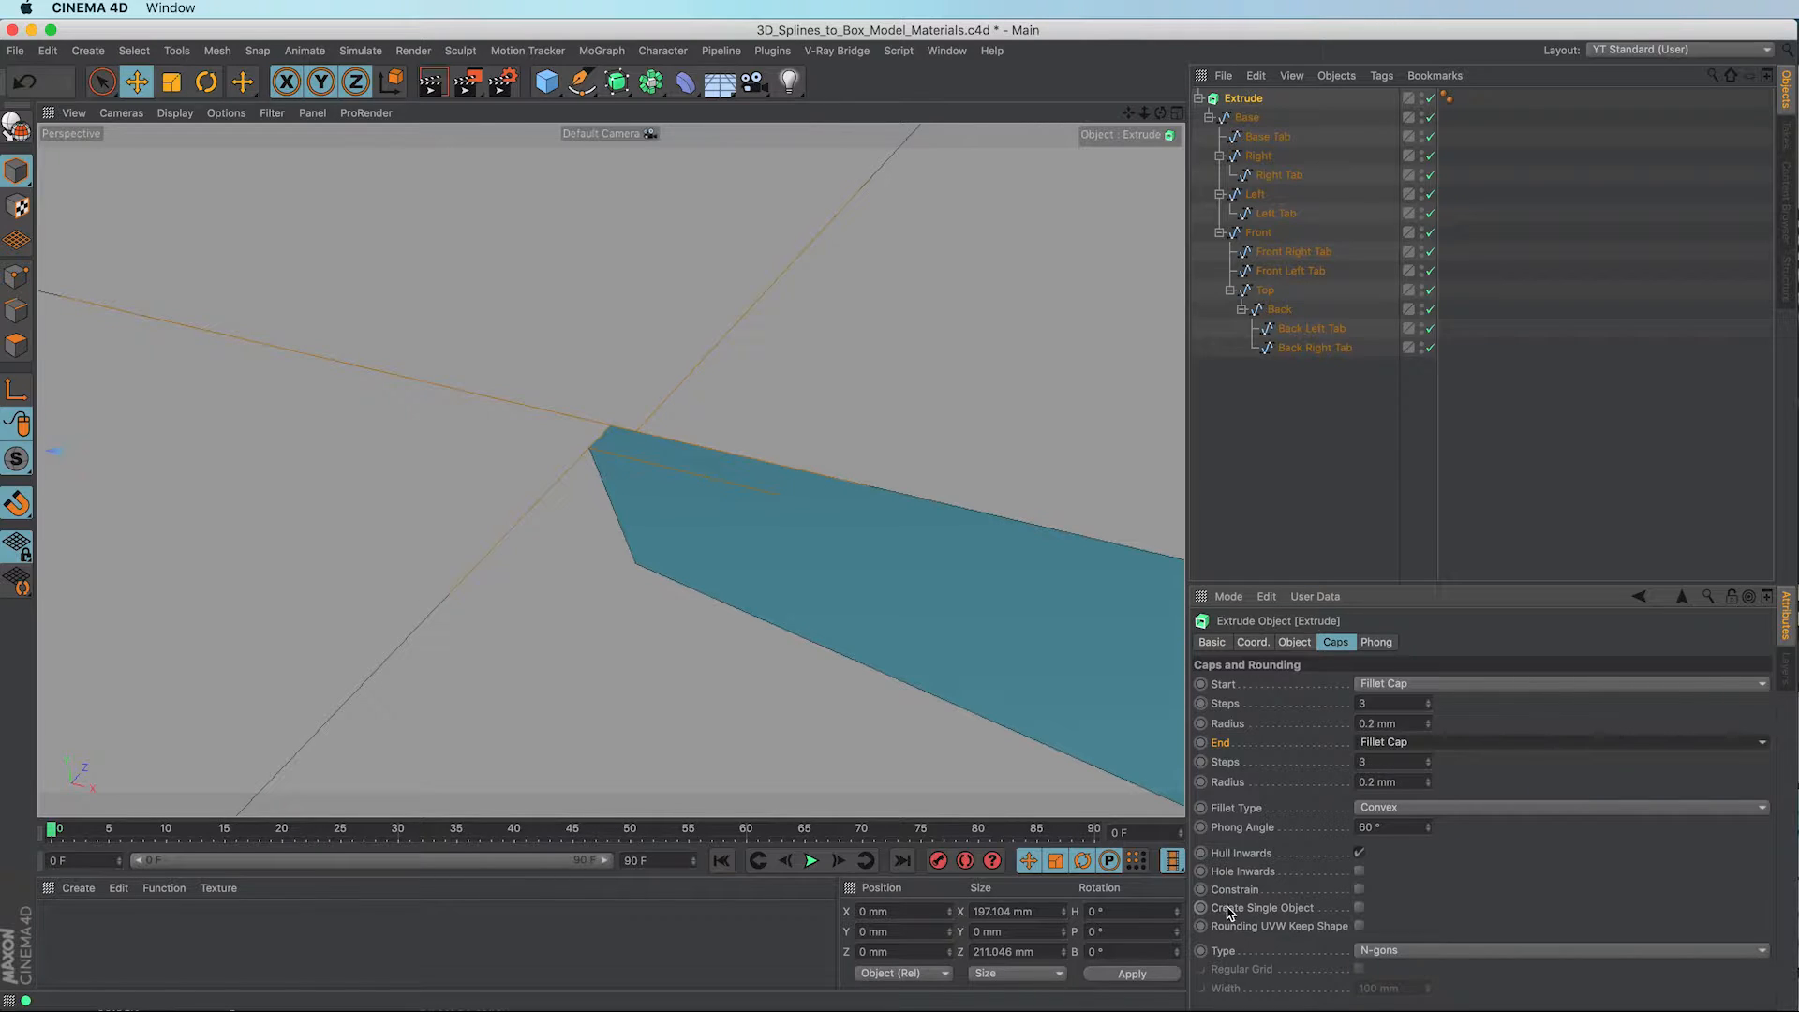
left_click(1359, 890)
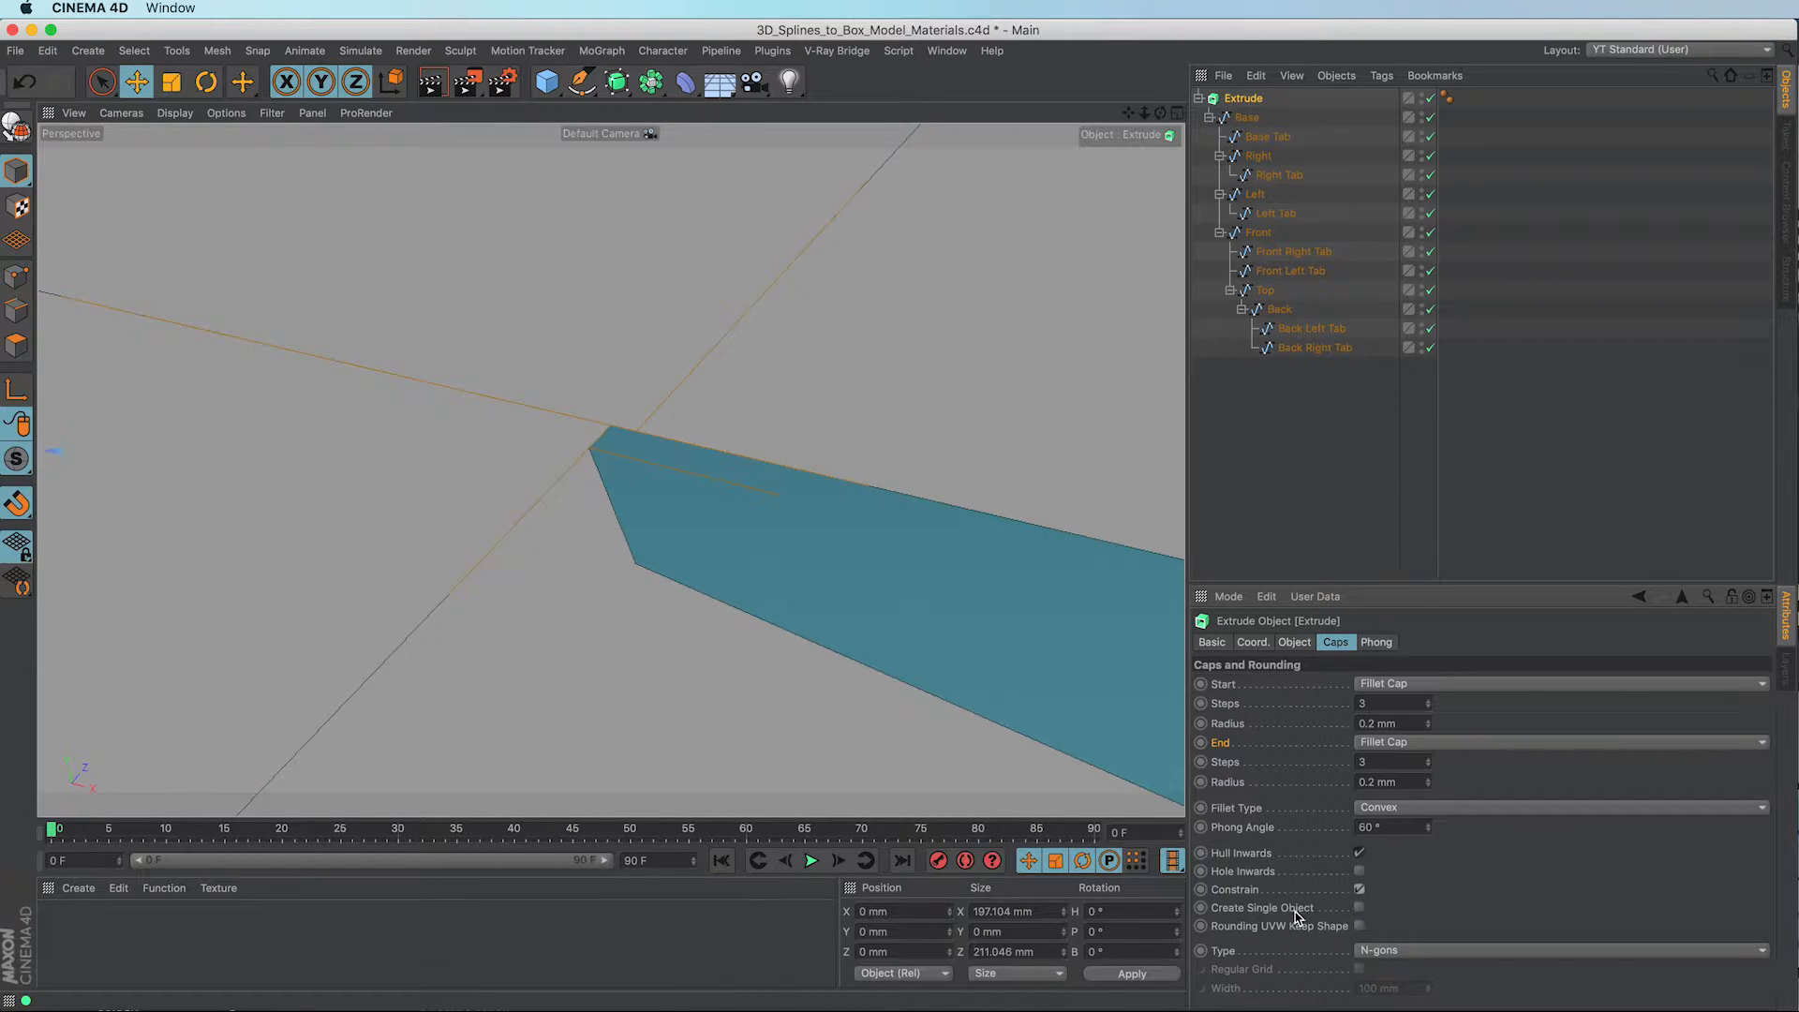
left_click(1360, 907)
Step: Set the Extrude object's Y movement to 0.001 mm
left_click(1300, 645)
left_click_drag(1421, 684, 1357, 688)
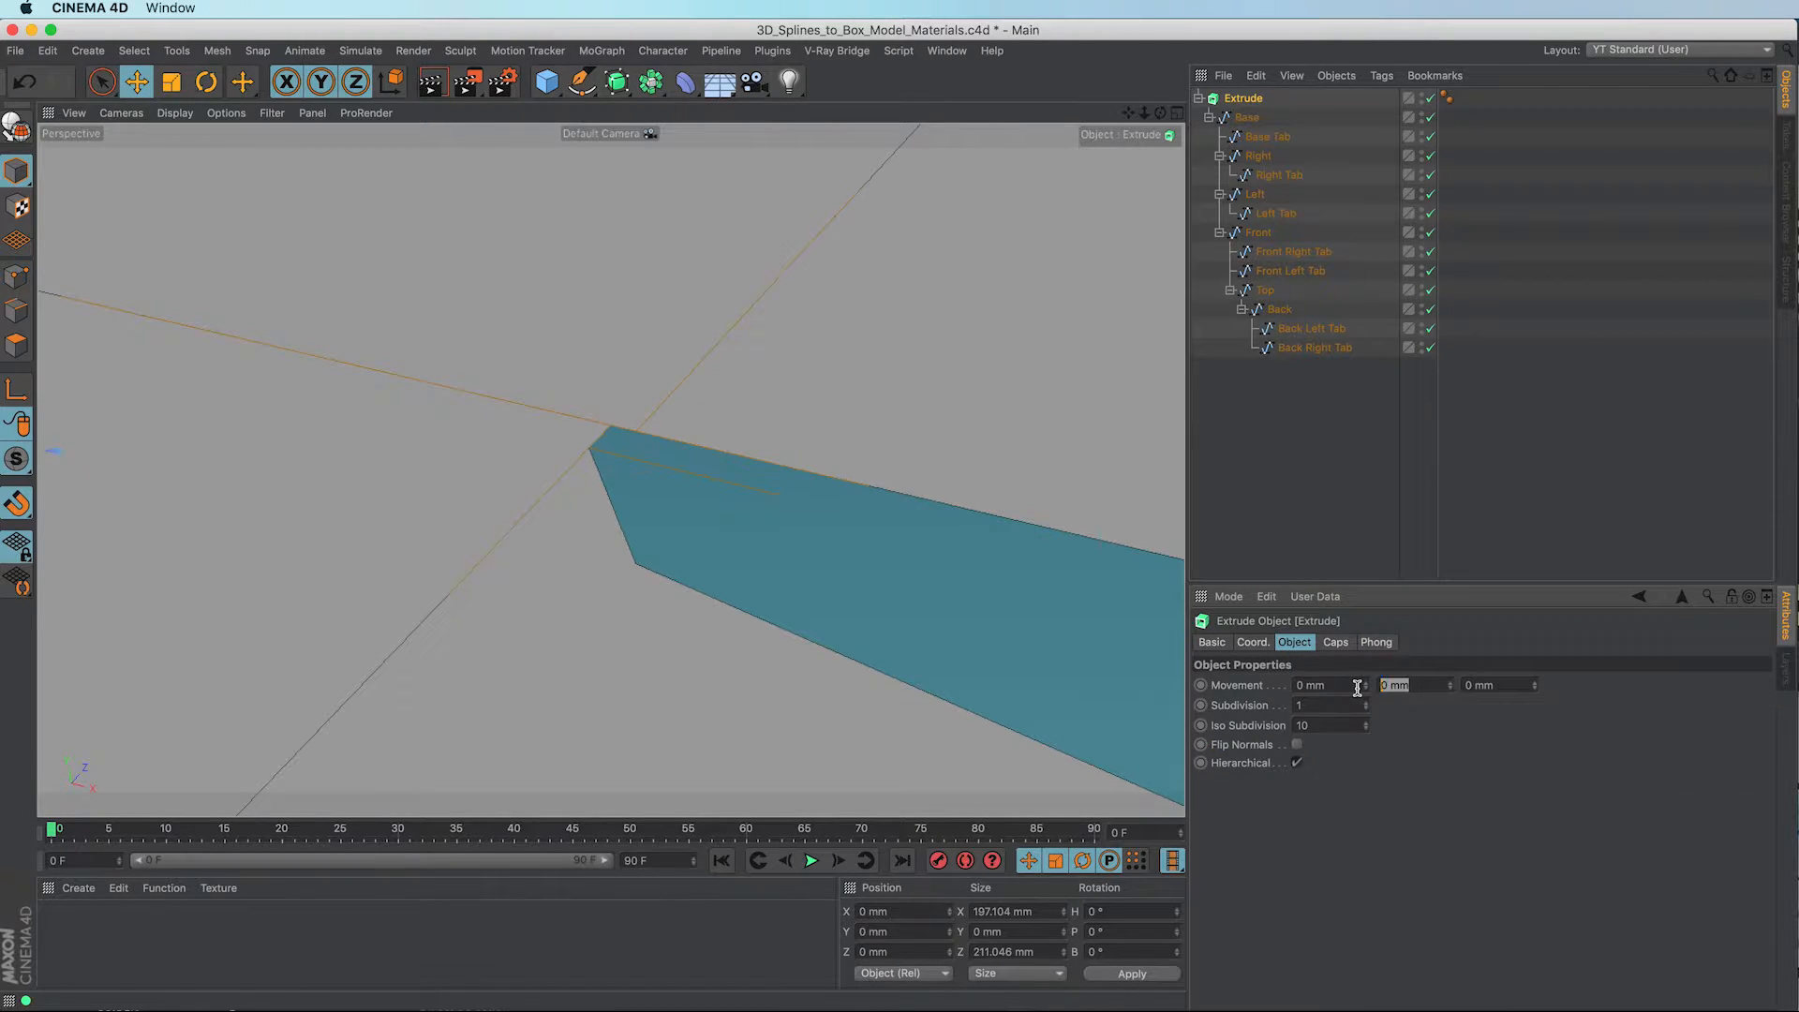
type("0.001")
key("Return")
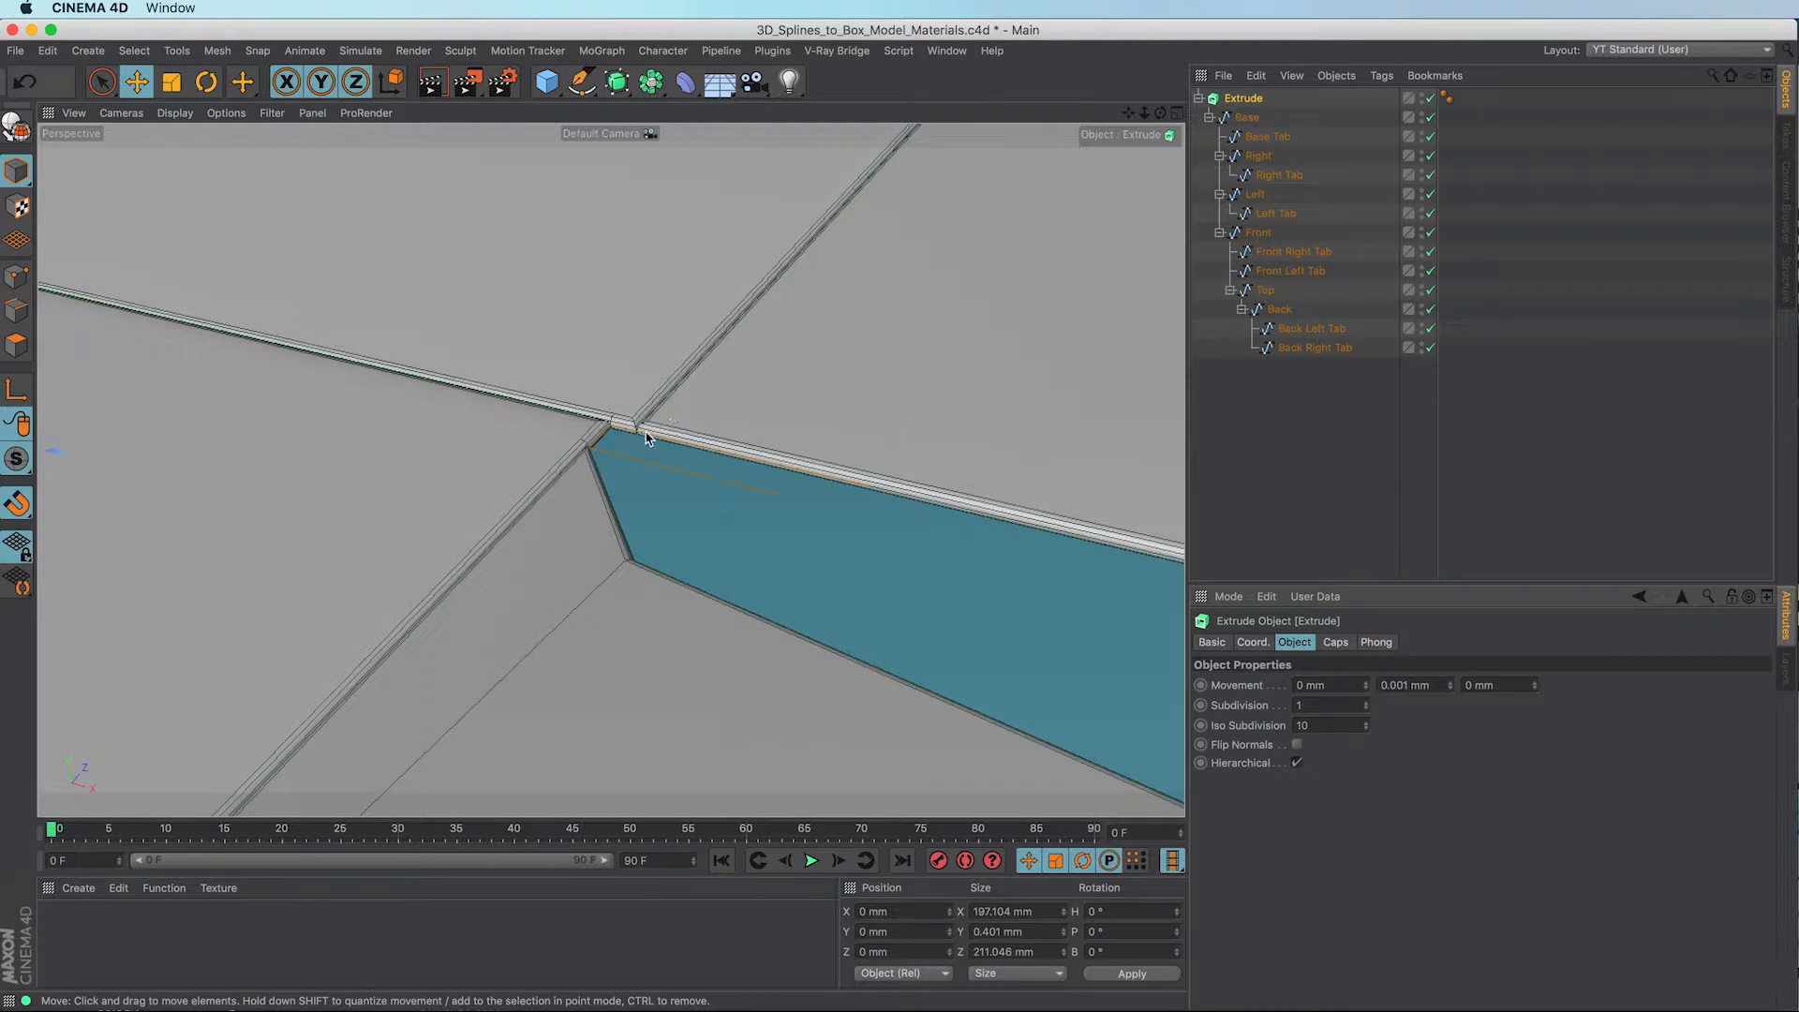
Step: Examine the filleted edges and the joints between the box panels from close up and from farther away
scroll(645, 438, "up", 5)
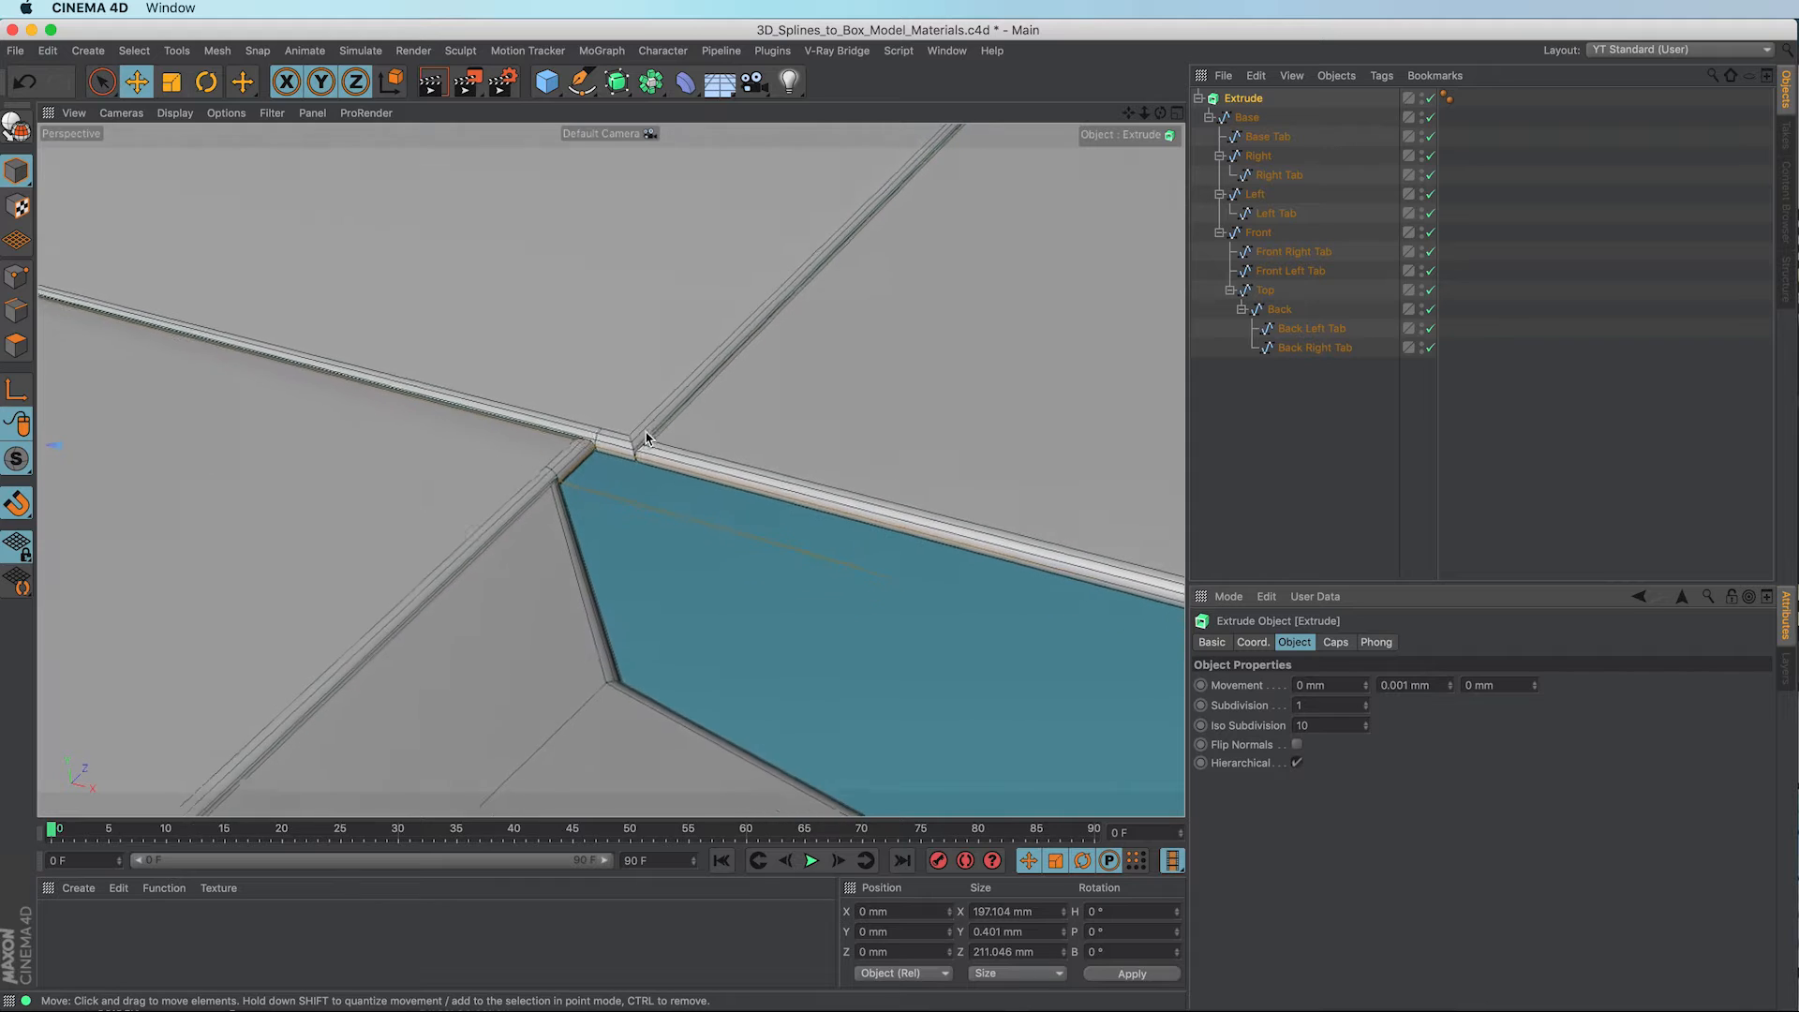
scroll(646, 438, "down", 5)
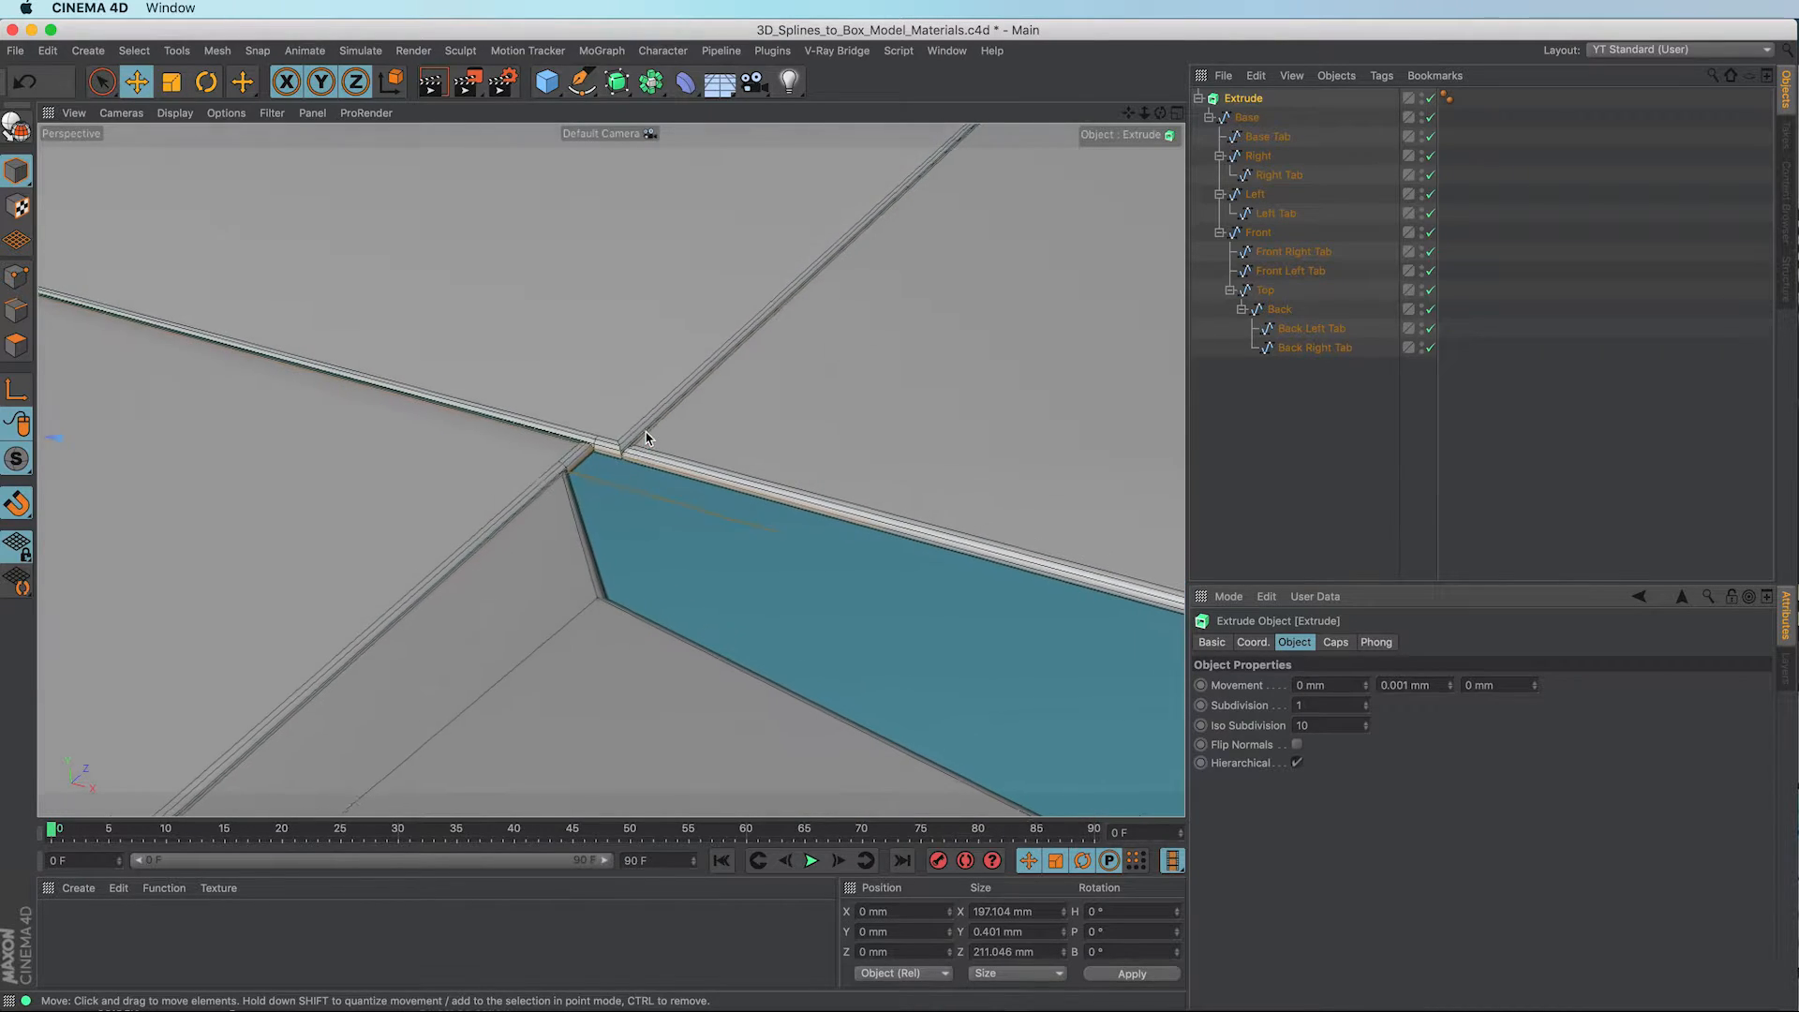
scroll(645, 437, "down", 10)
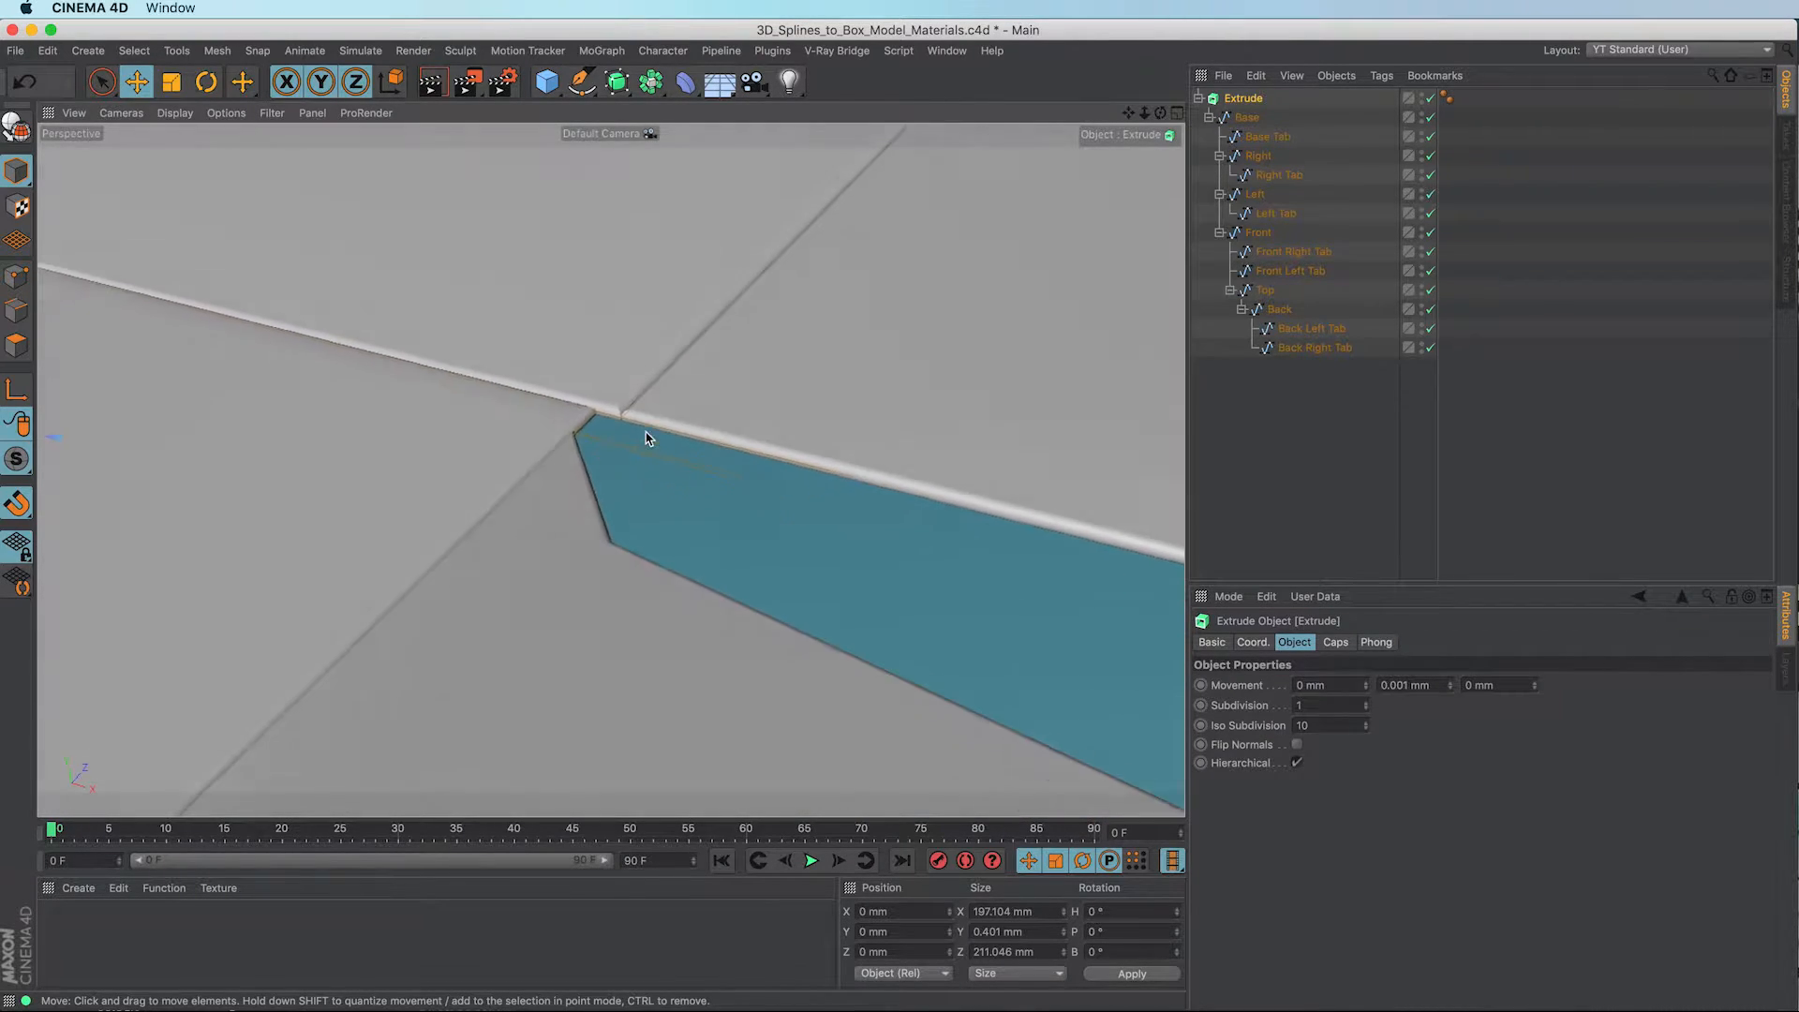
scroll(646, 438, "up", 10)
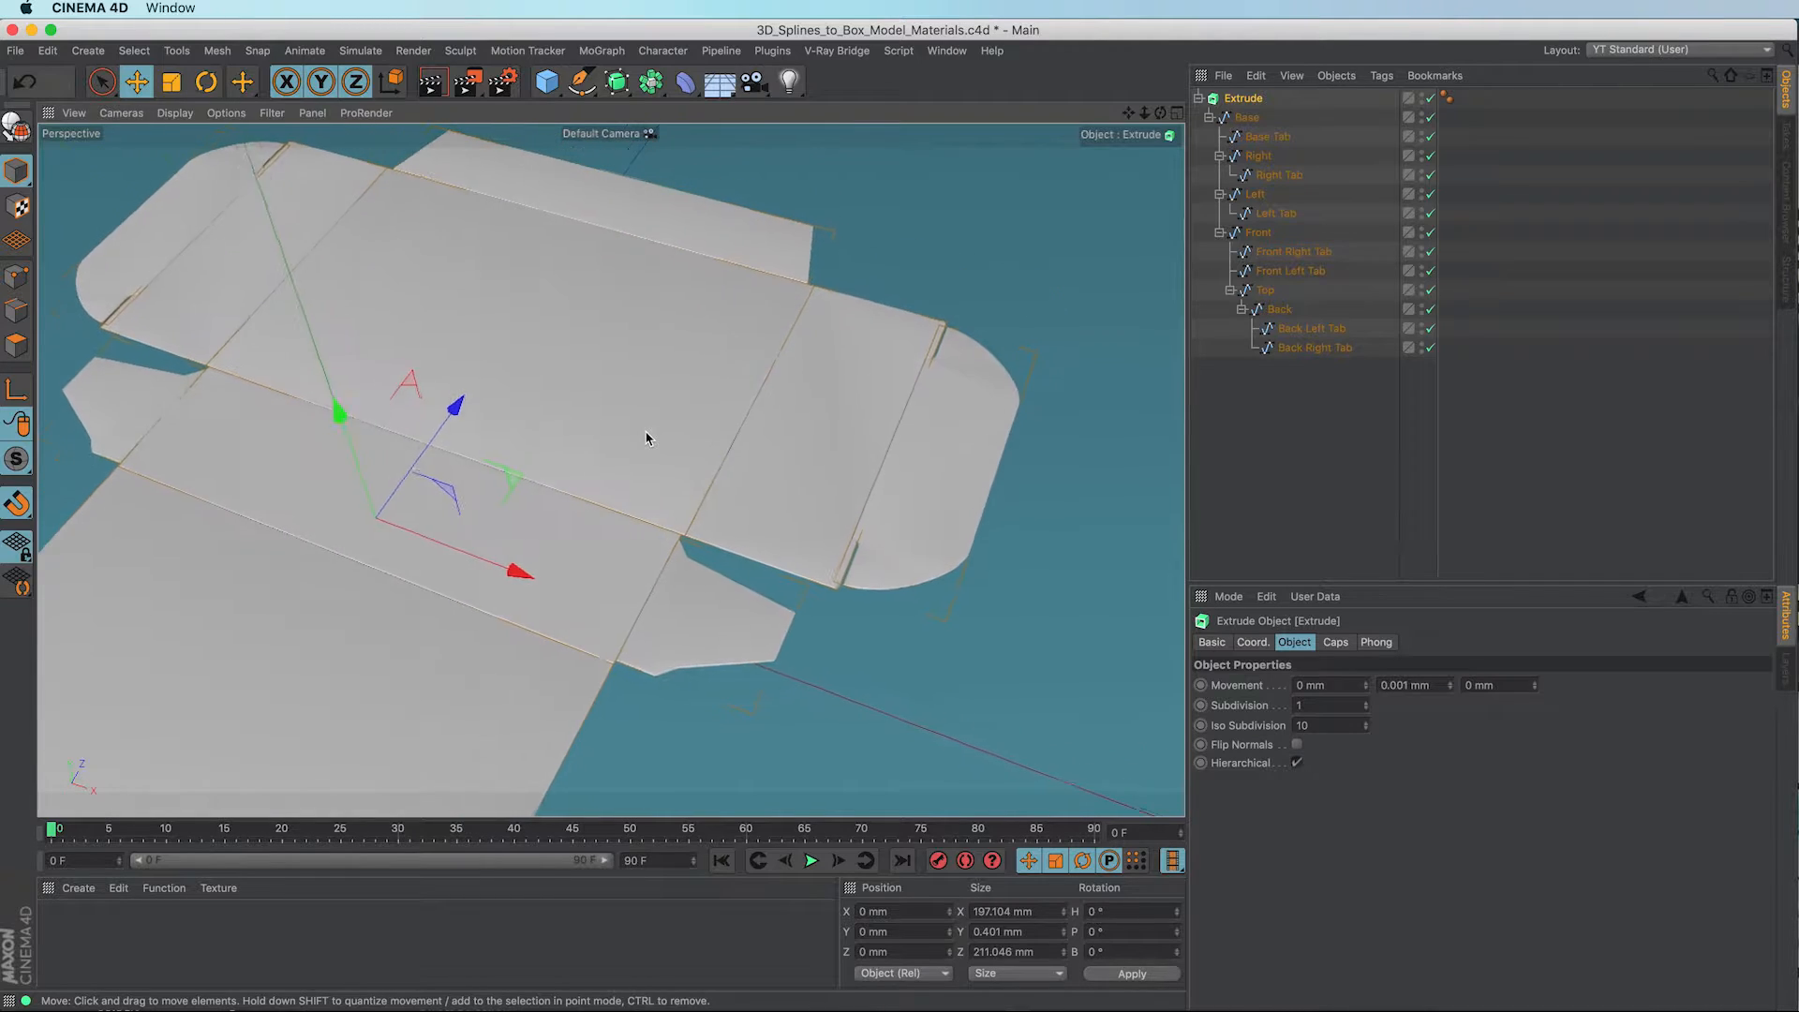
scroll(646, 438, "down", 5)
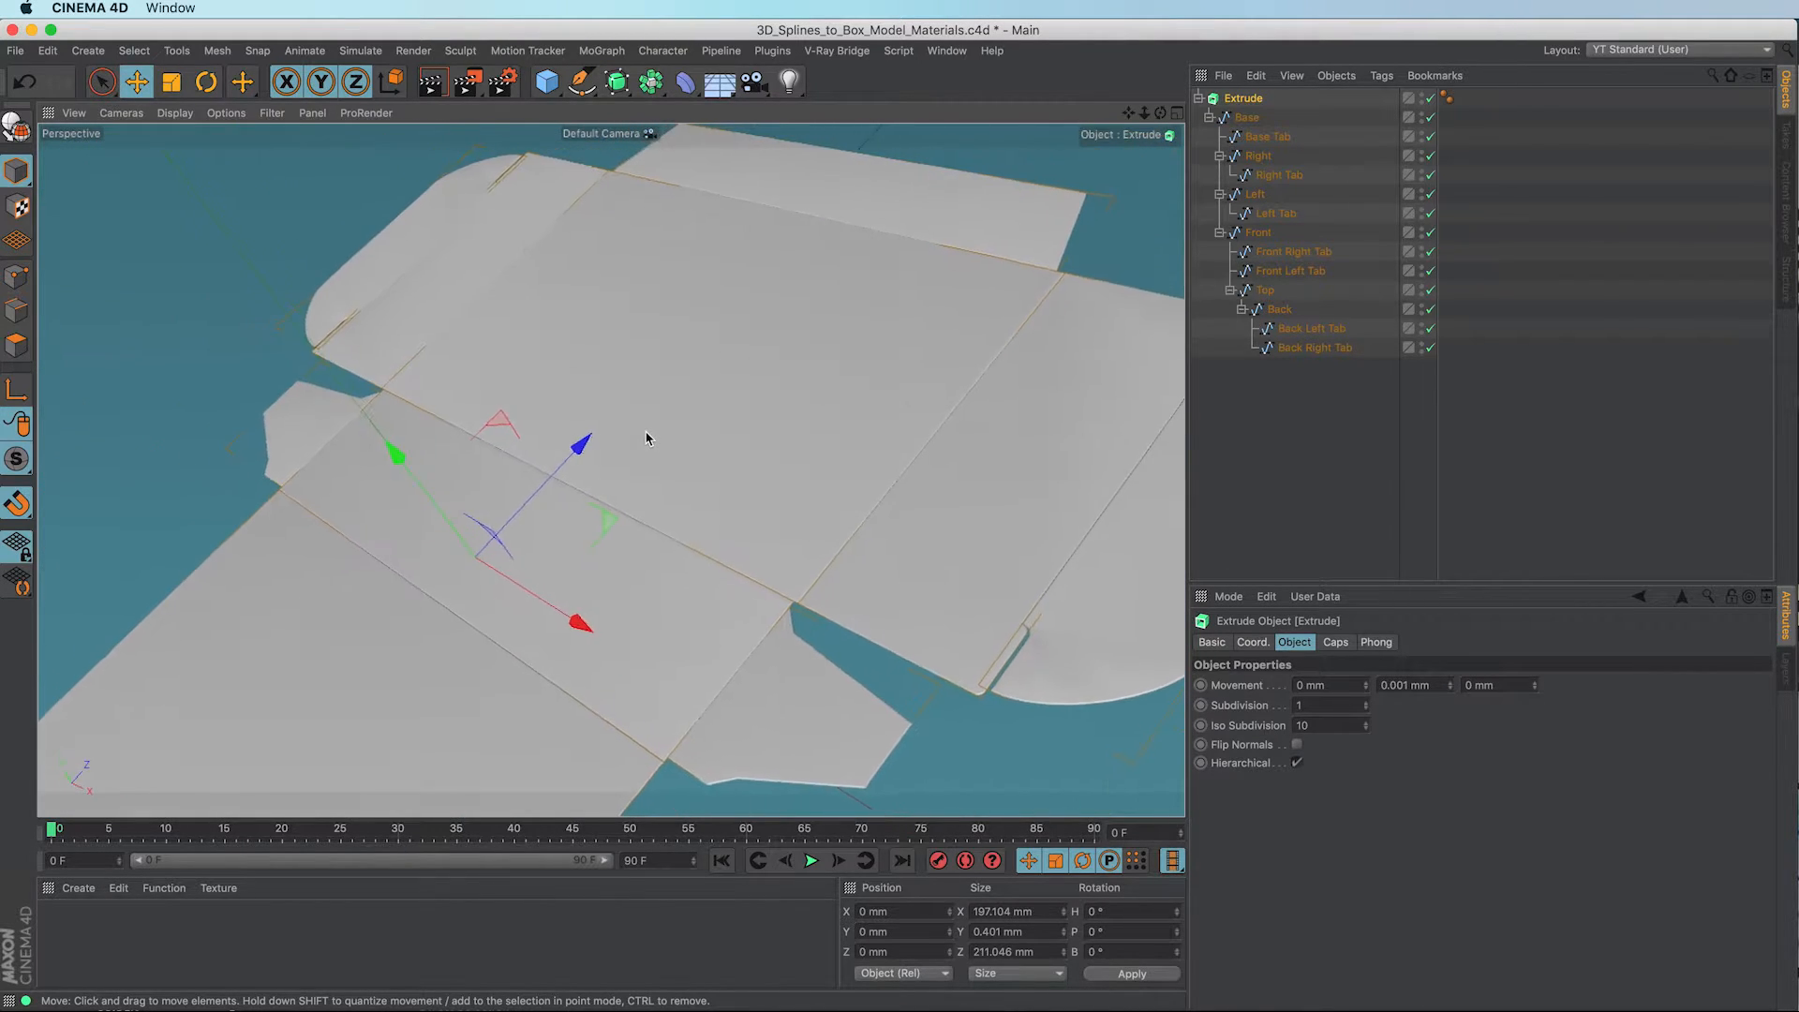
scroll(645, 438, "up", 3)
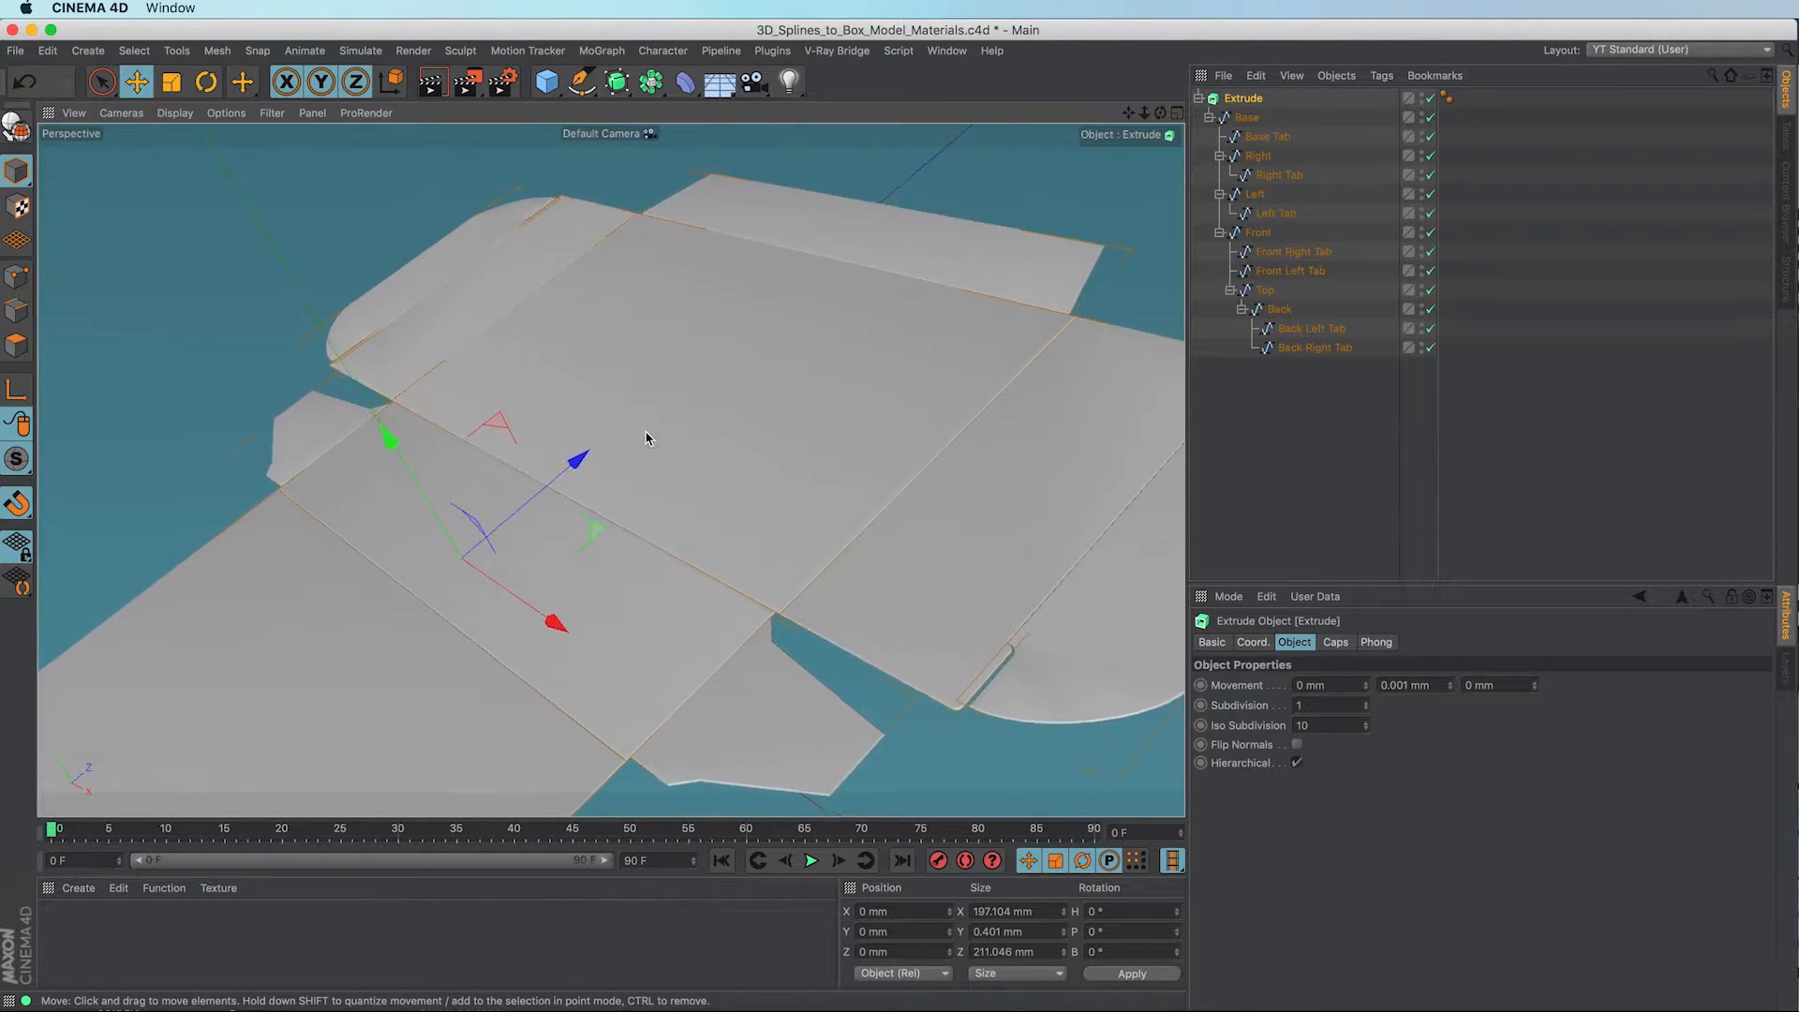
scroll(646, 438, "up", 4)
scroll(645, 438, "up", 3)
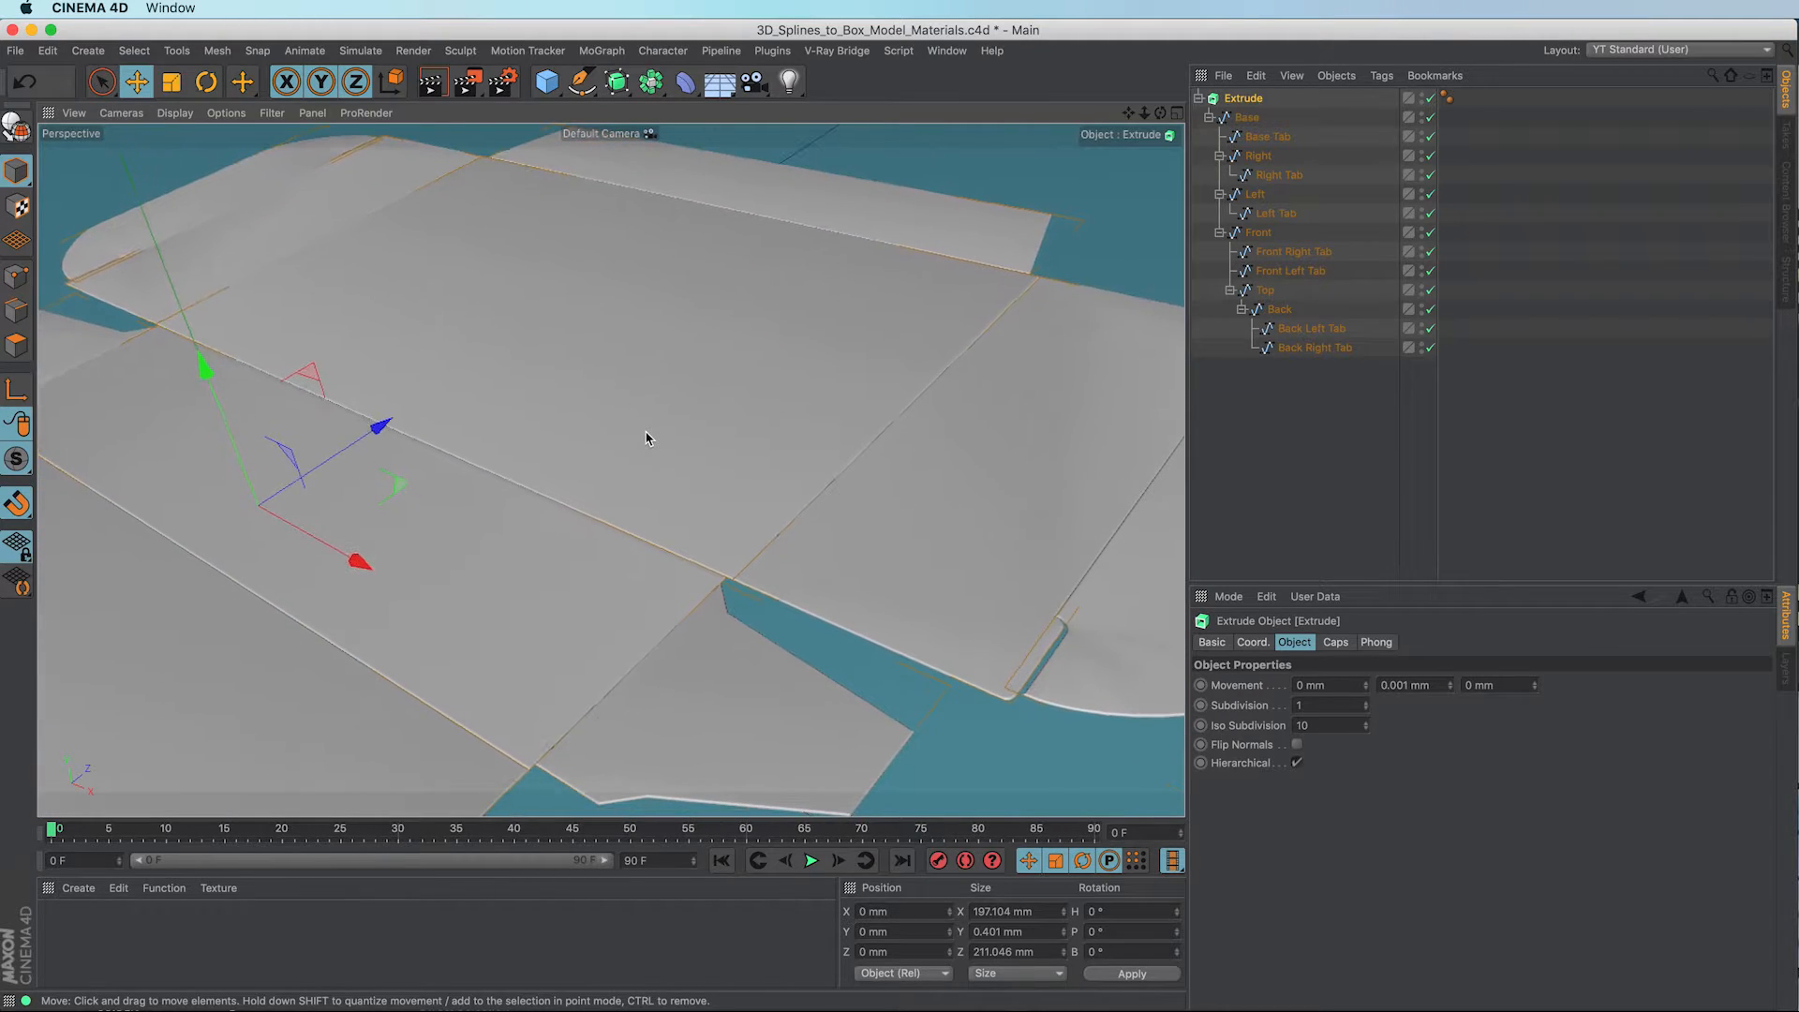
scroll(645, 438, "up", 6)
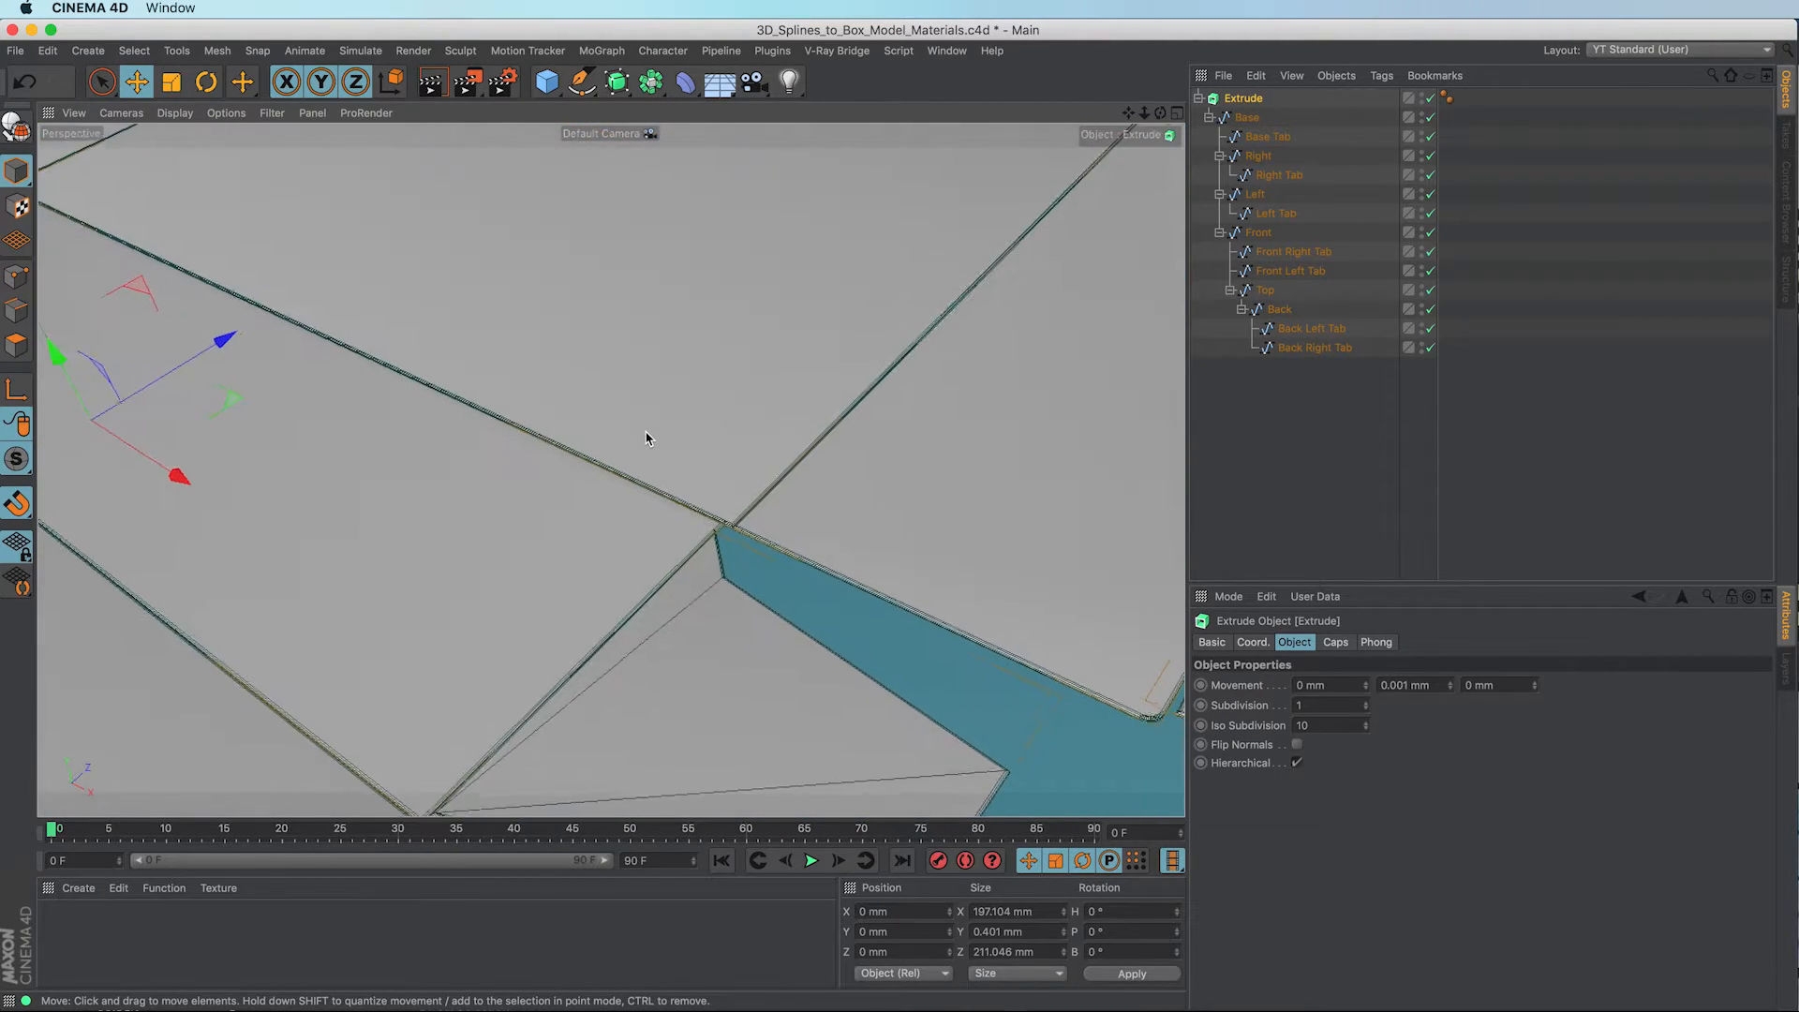
scroll(646, 437, "up", 1)
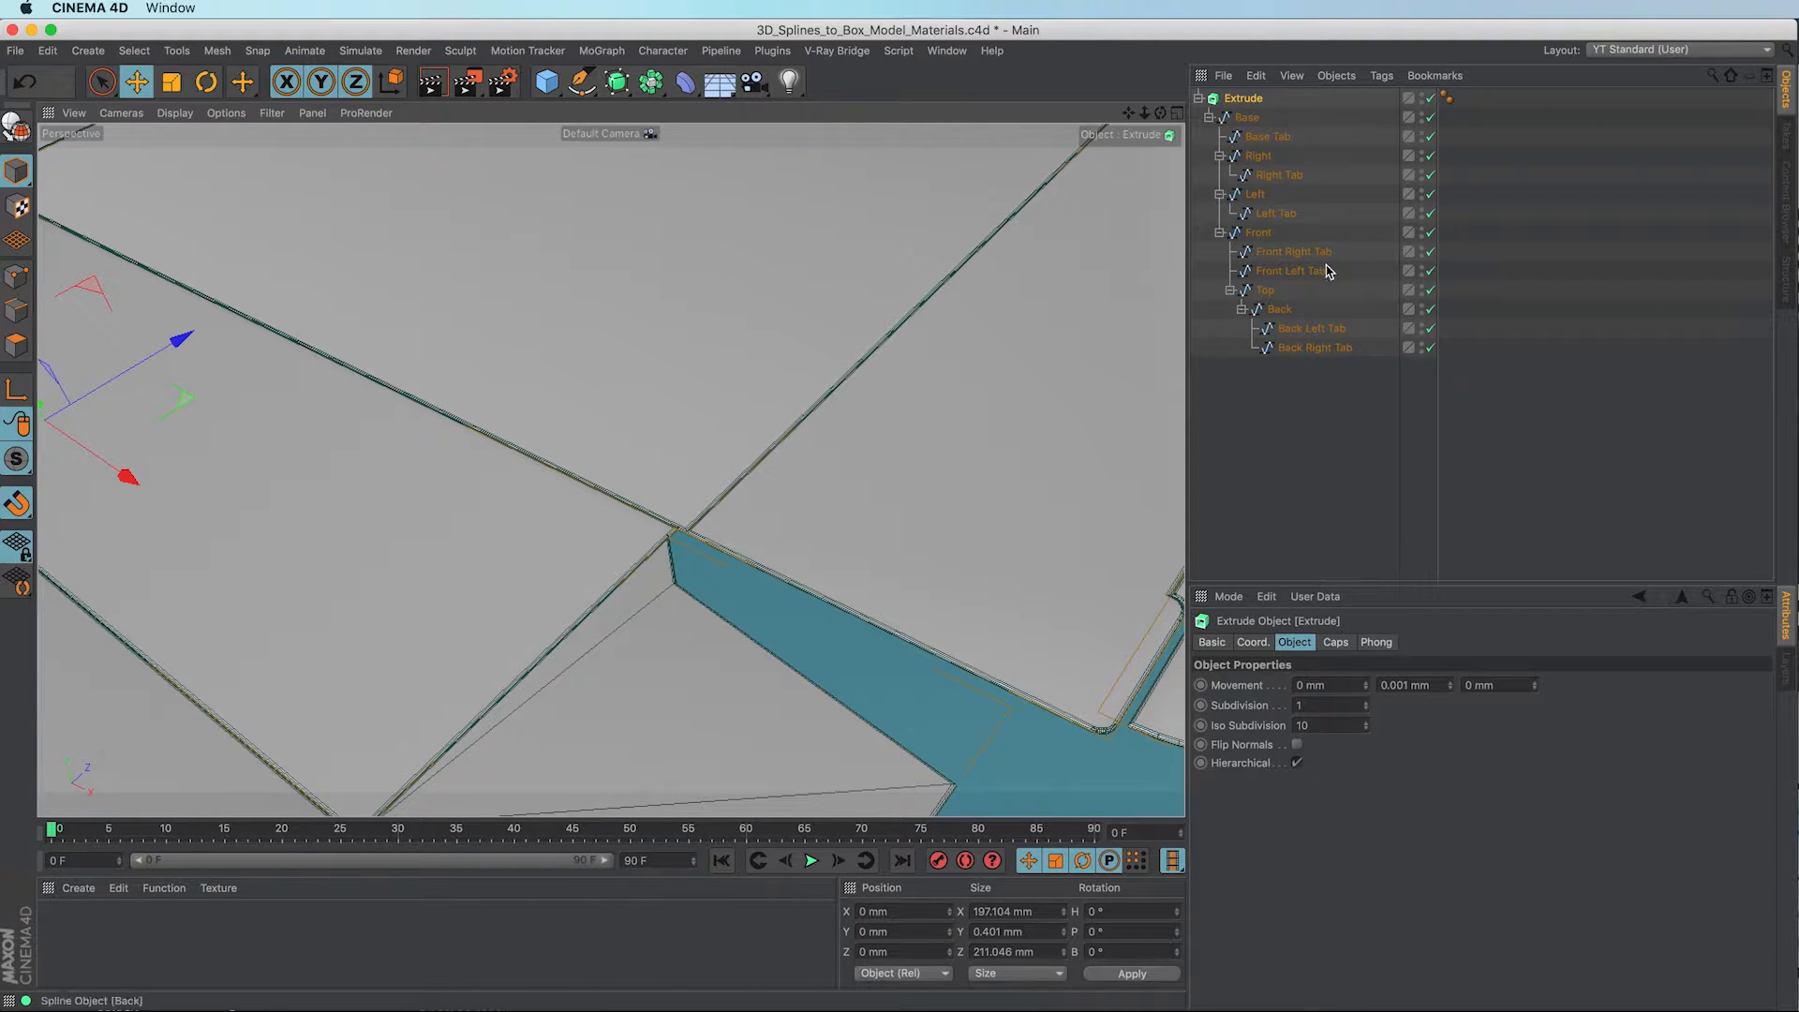
Step: Paste the White material into the scene and open its Color channel in the Material Editor
left_click(80, 942)
key("super+v")
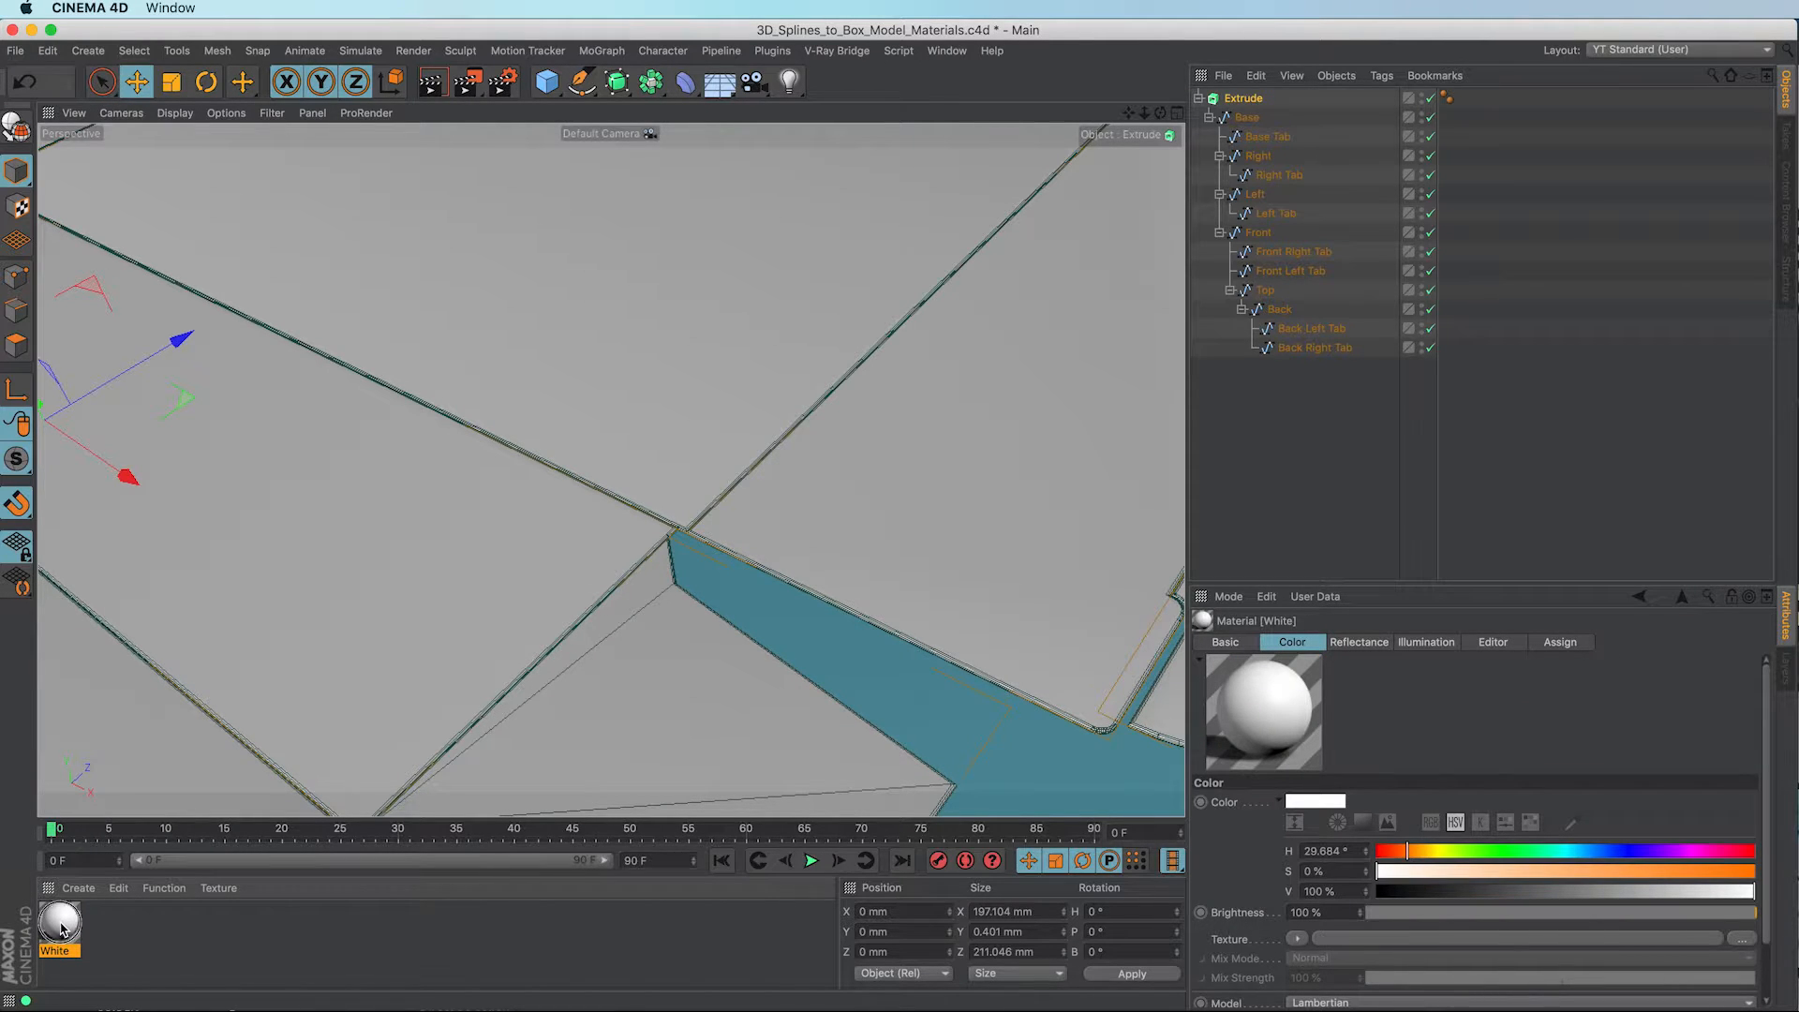
double_click(62, 923)
left_click_drag(540, 117, 625, 135)
left_click(405, 348)
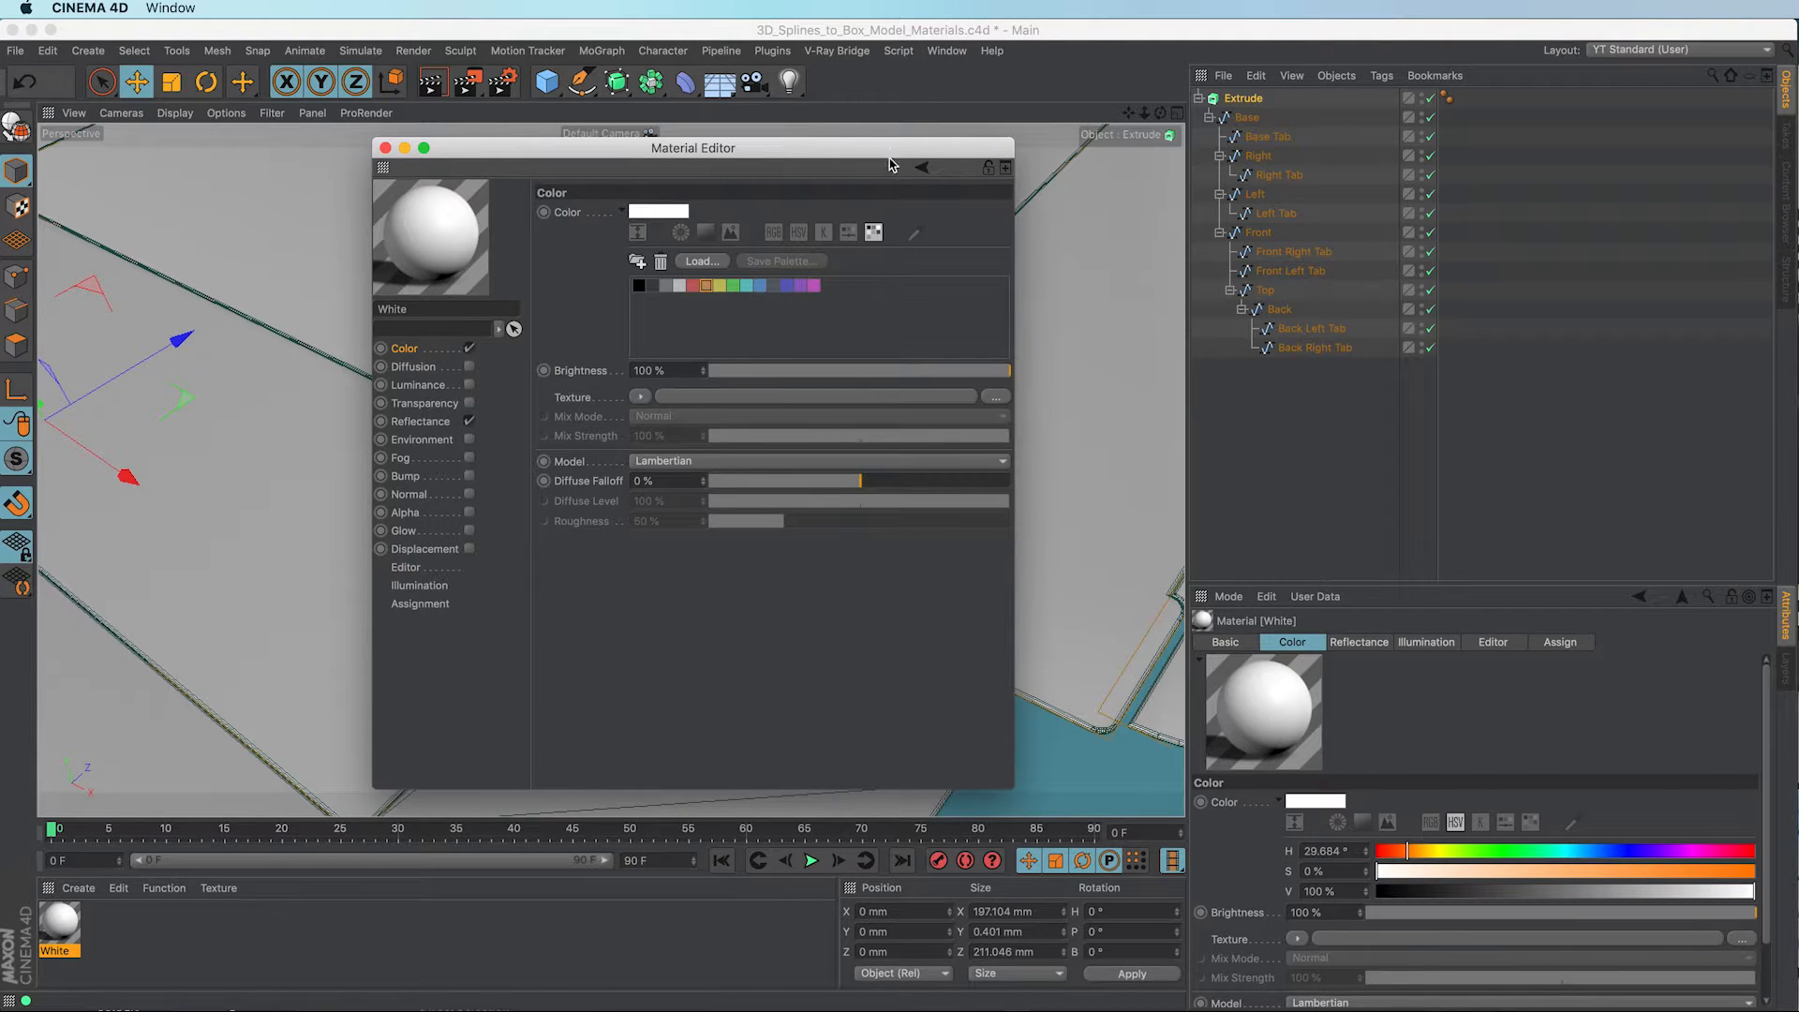
left_click_drag(890, 153, 1007, 308)
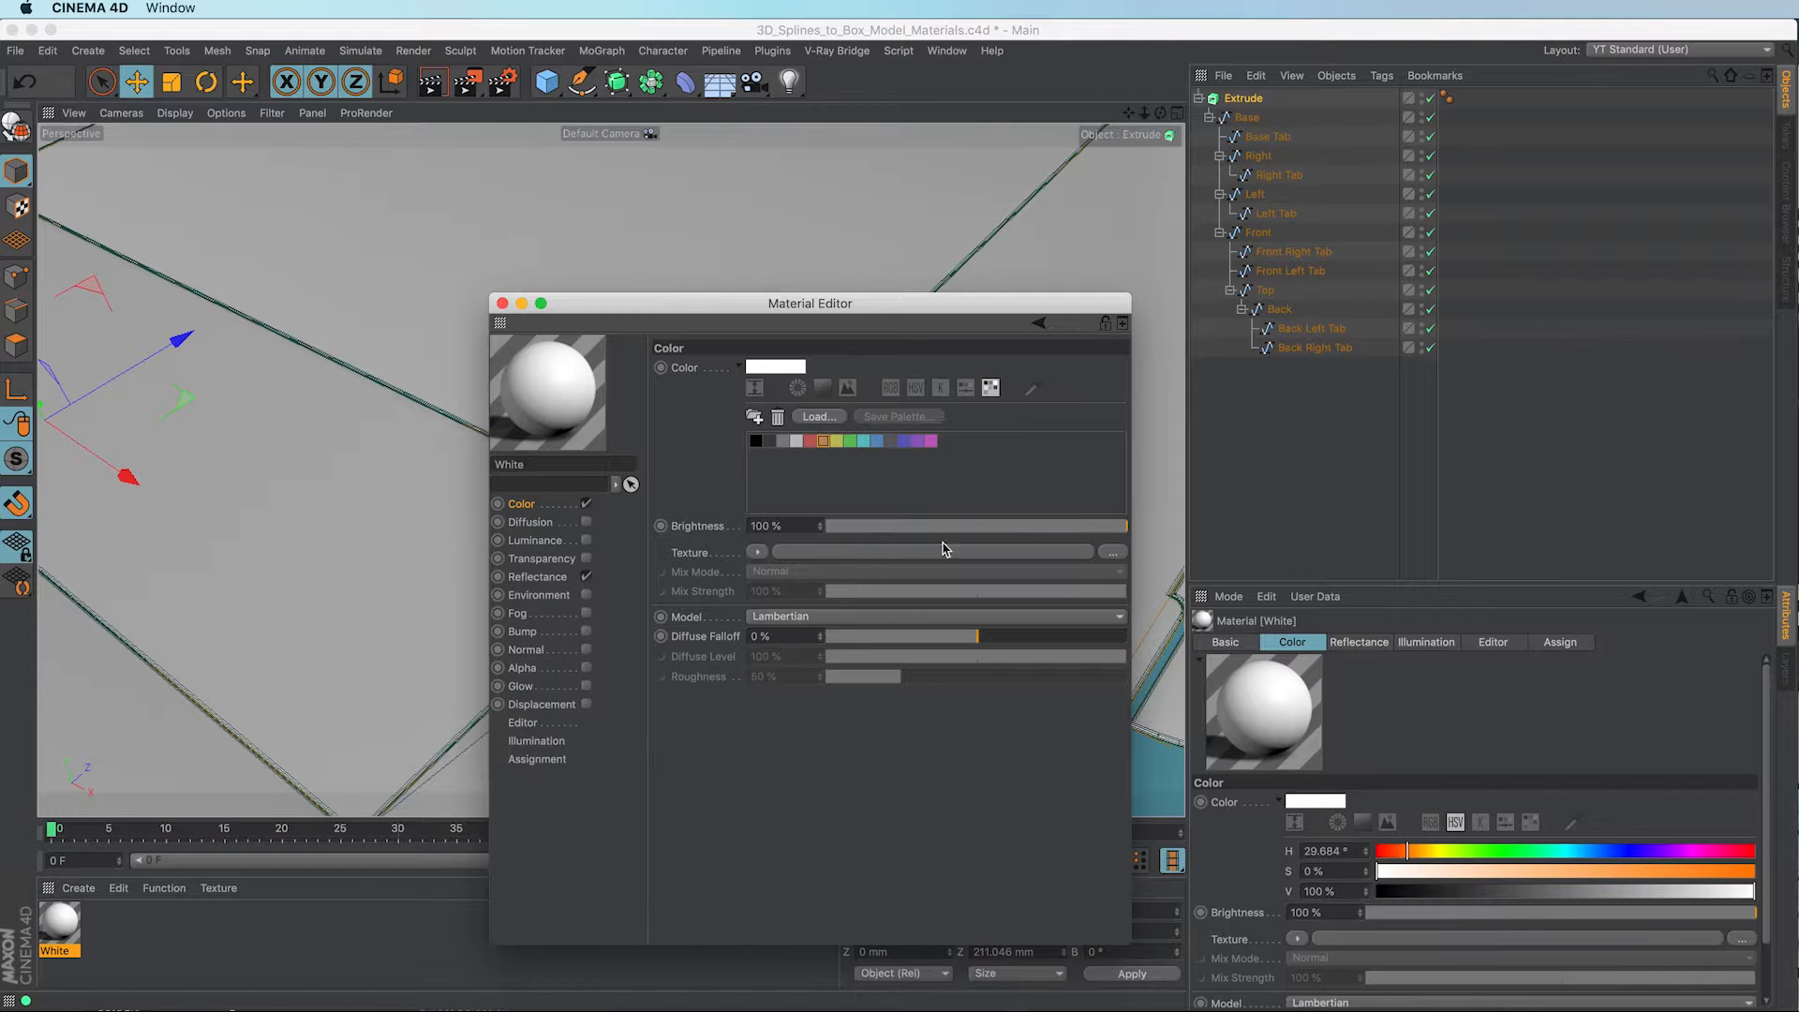
Step: Load 2D_Cutter_Guide_Gfx-01.png as the texture of the White material's Color channel
left_click(1115, 558)
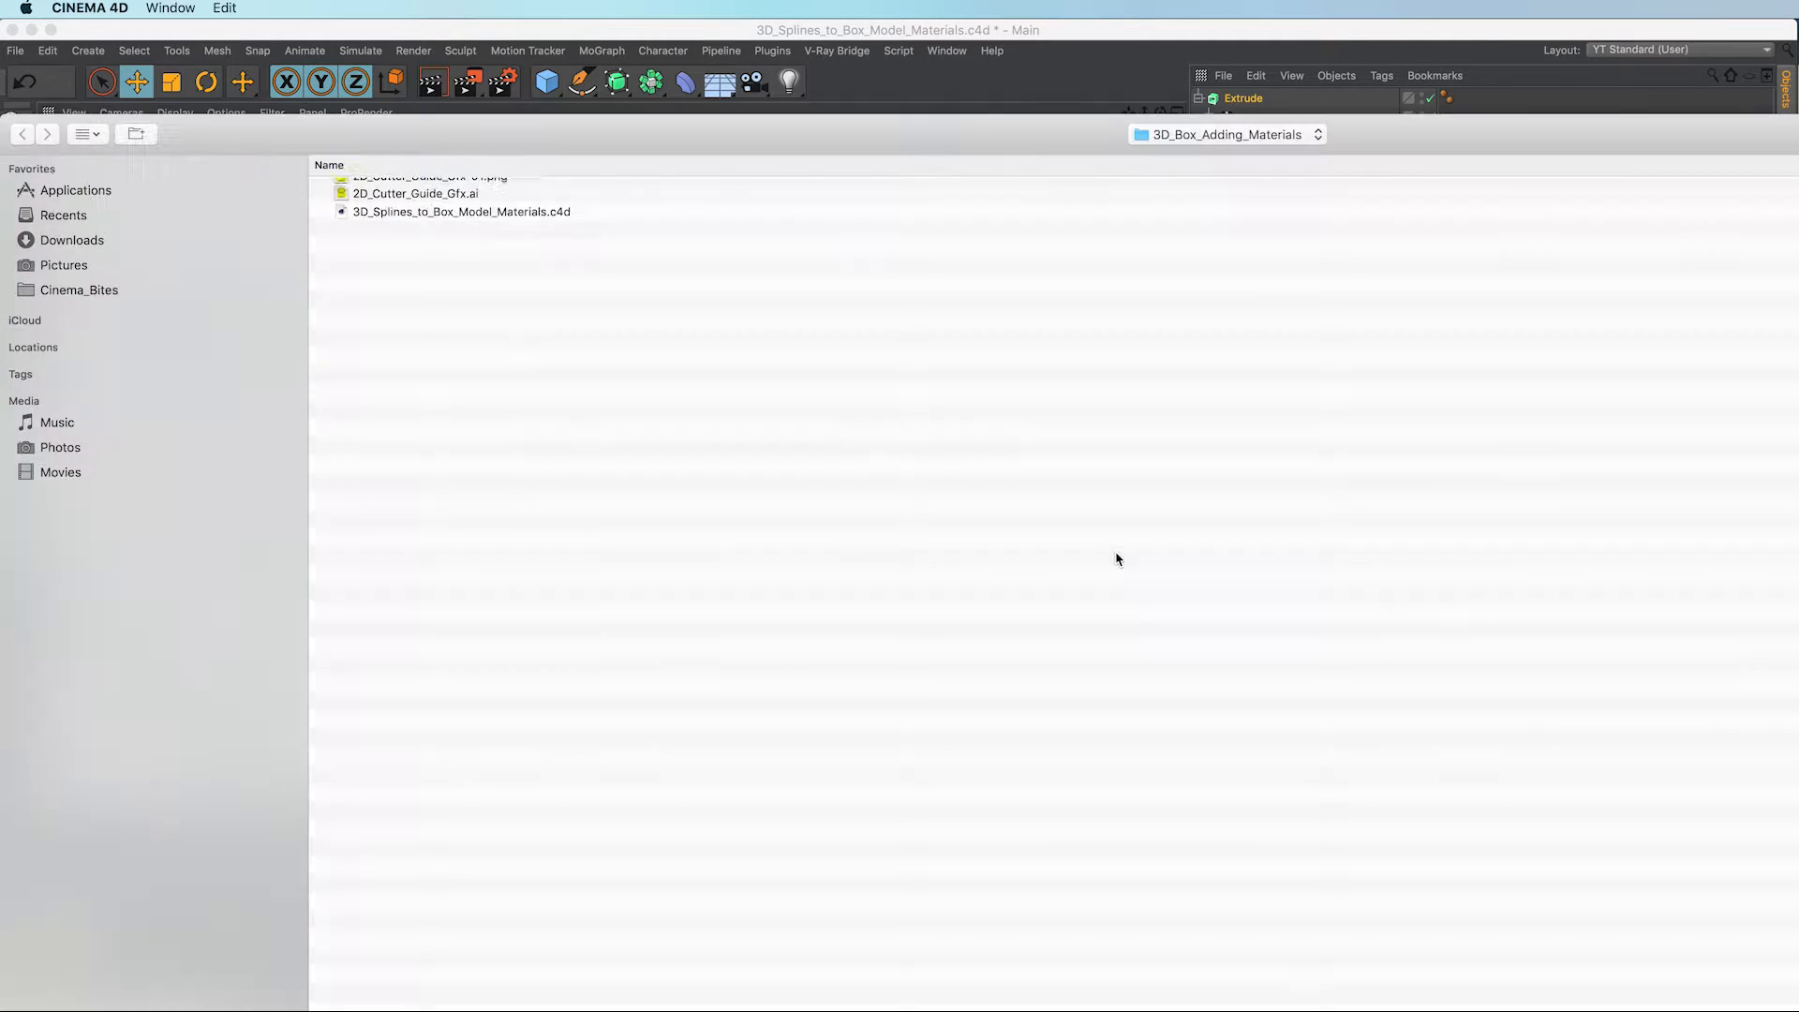
left_click(408, 188)
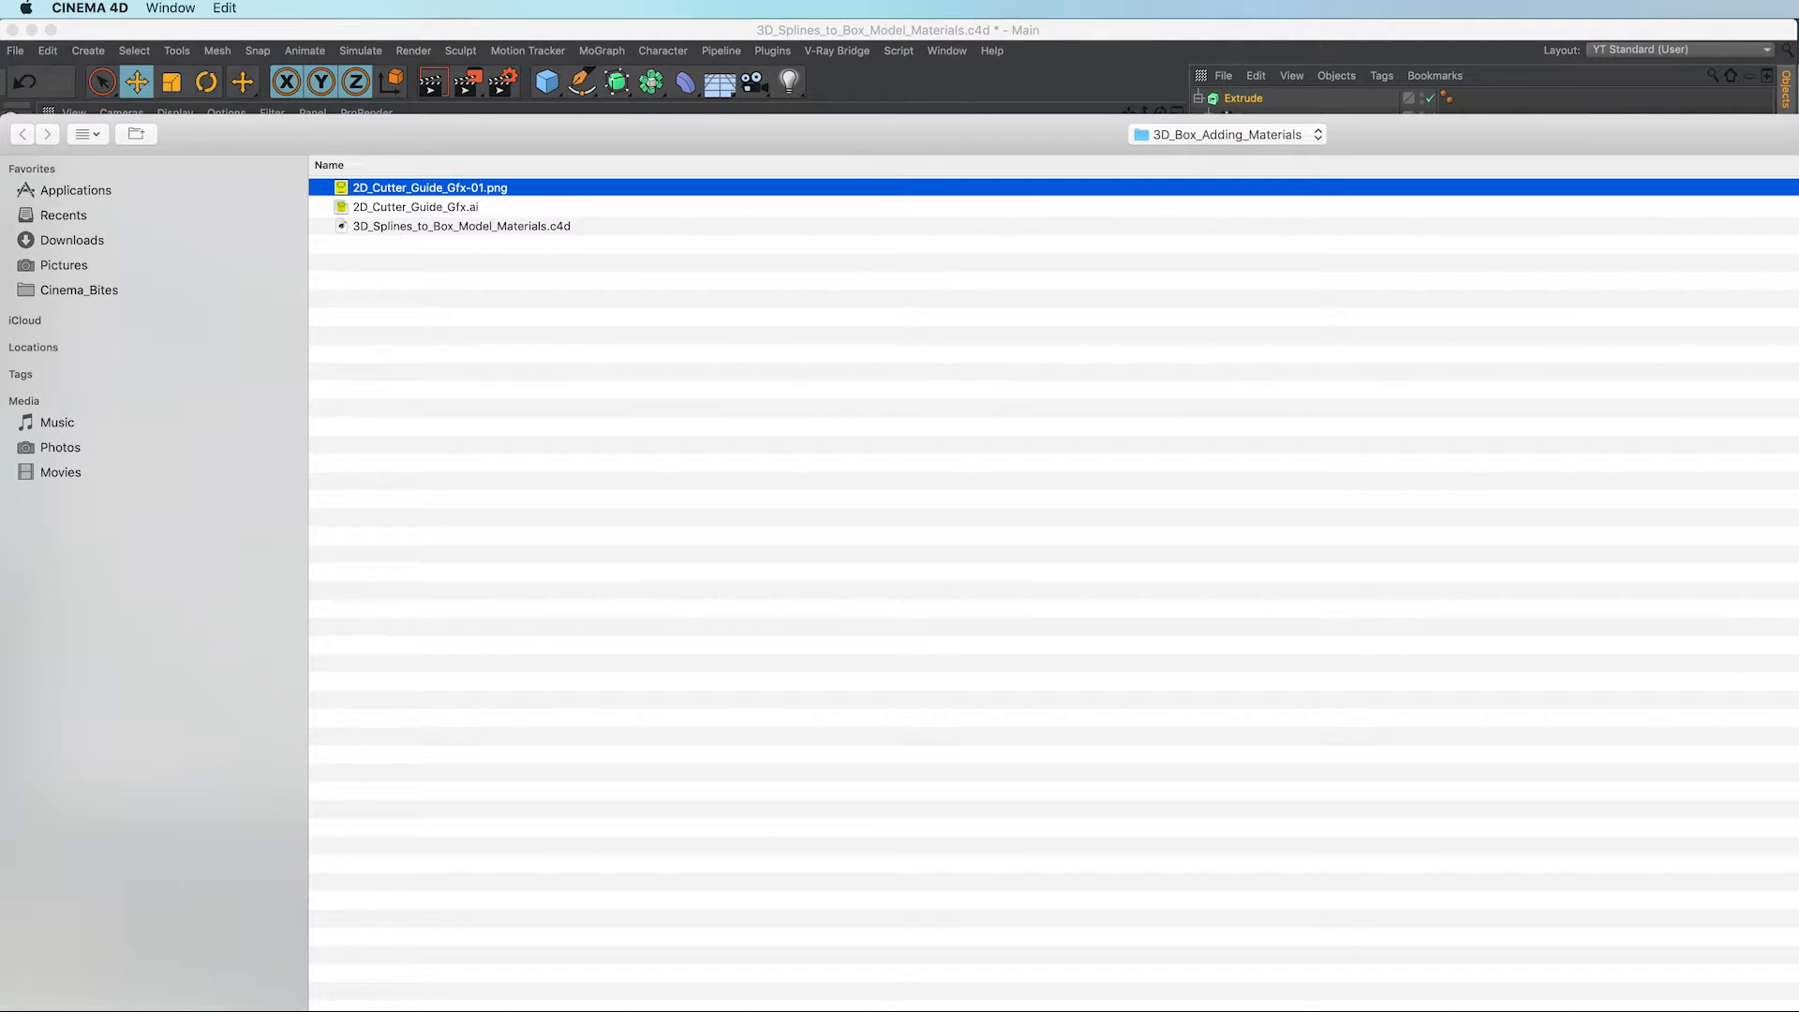
key("Return")
left_click_drag(675, 305, 704, 336)
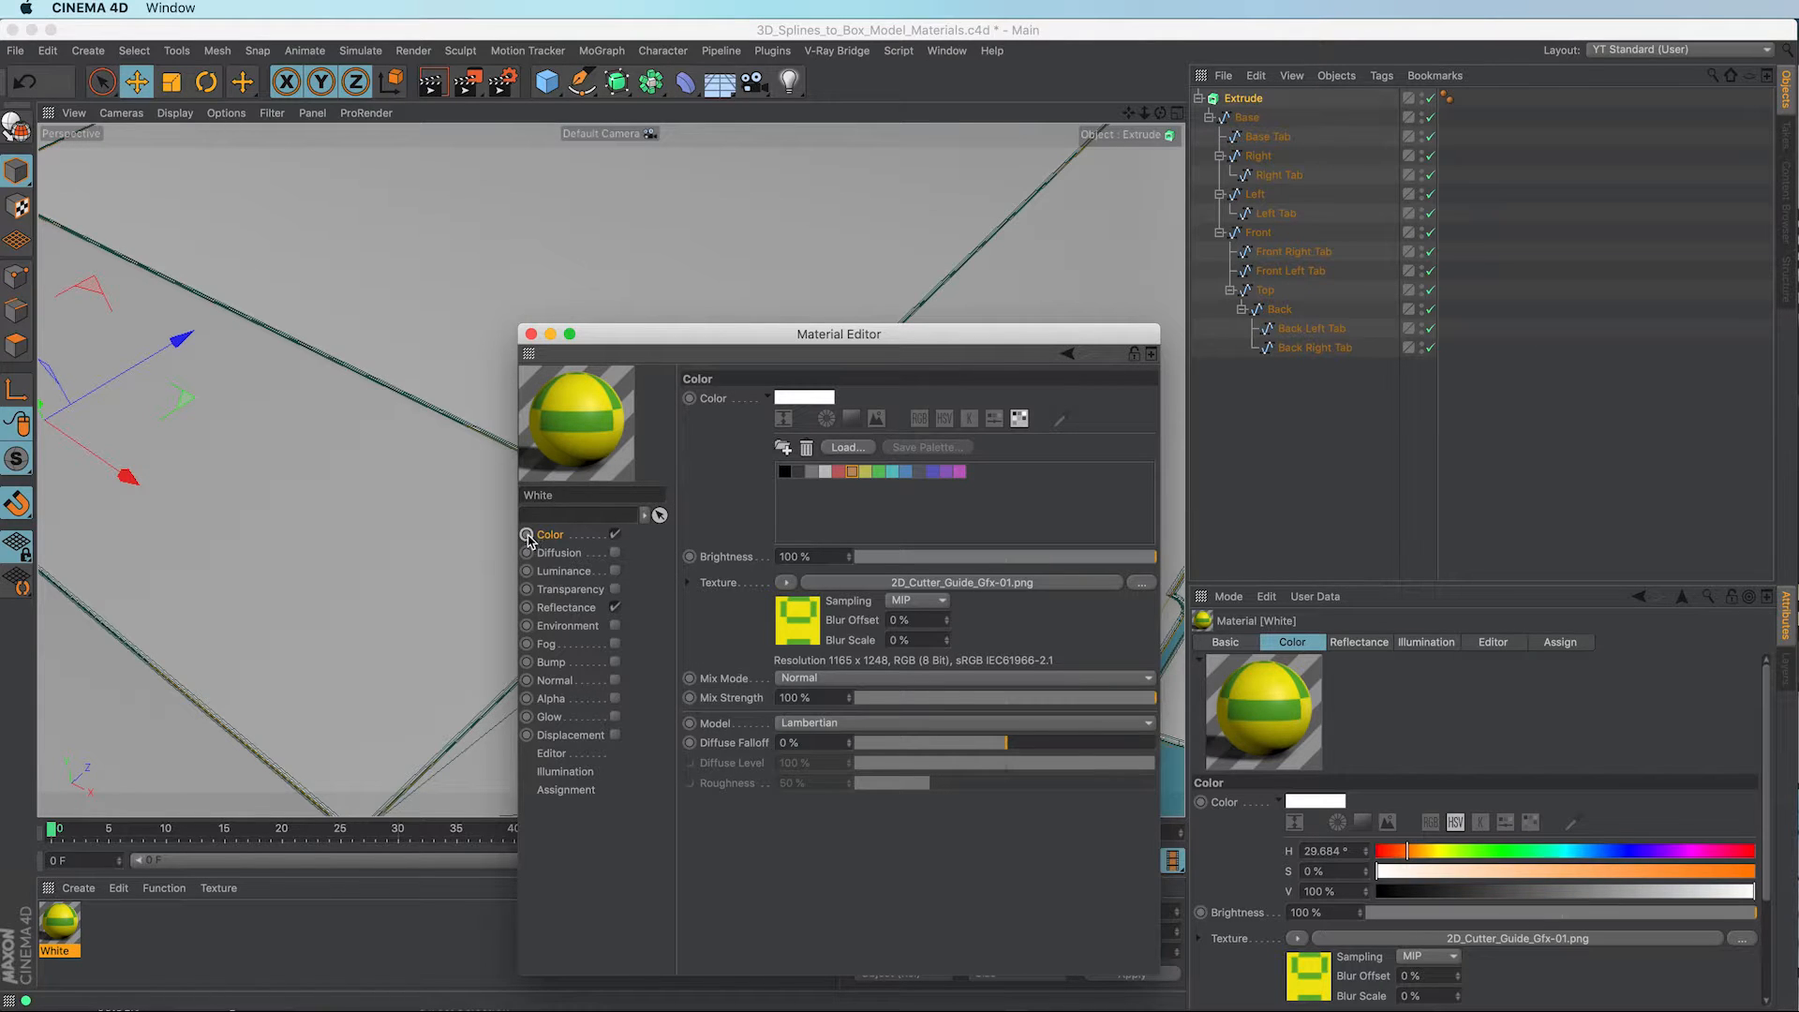
Step: Rename the White material as Gfx
left_click_drag(562, 495, 509, 496)
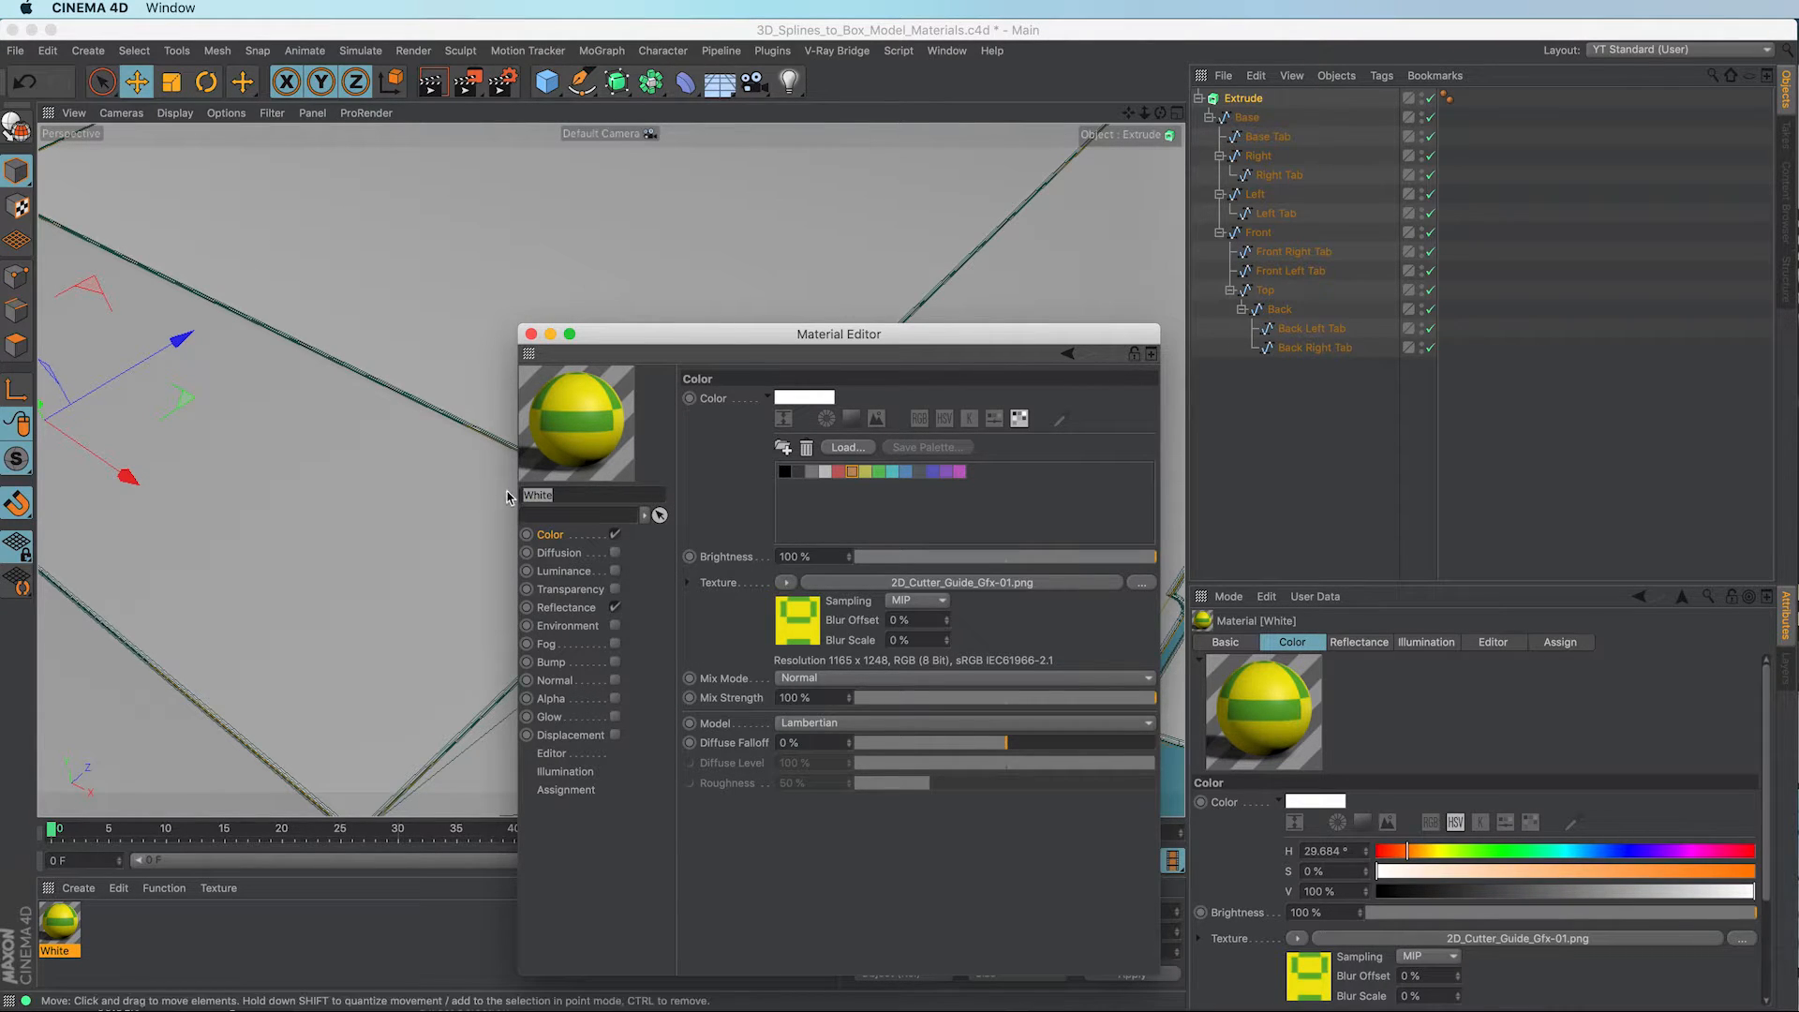
type("Gfx")
key("Return")
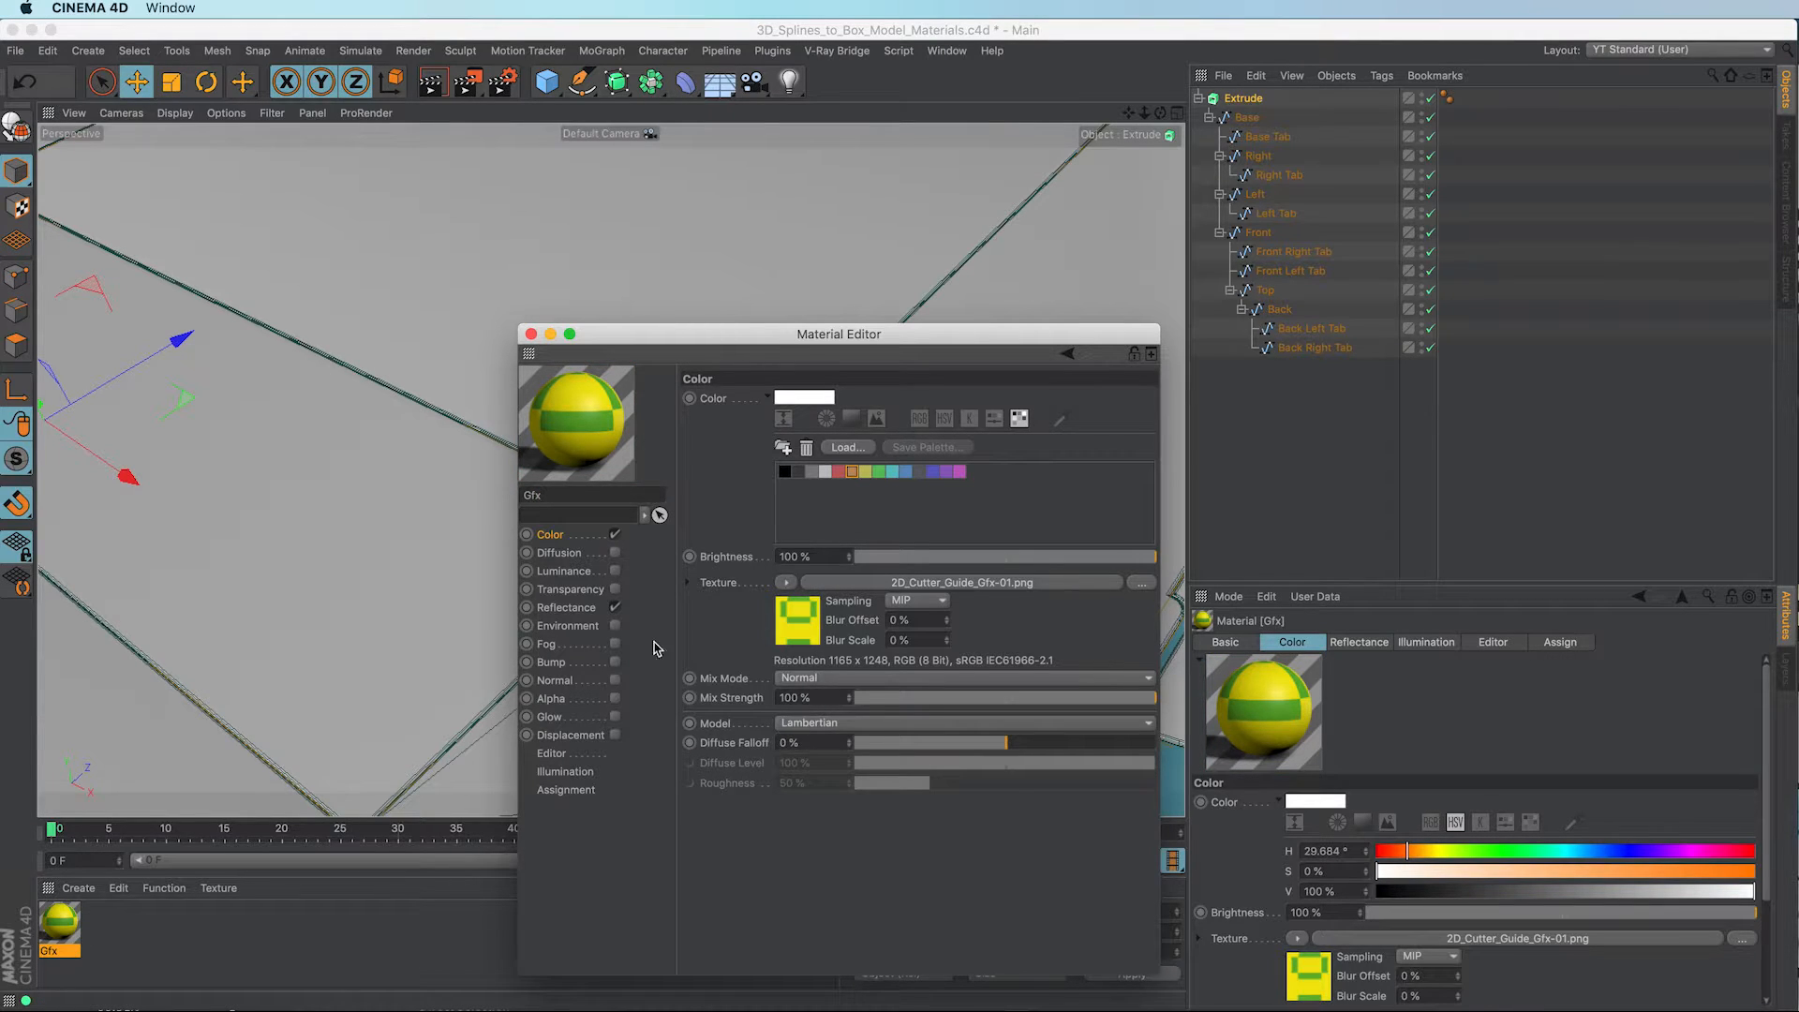
Step: Set the Gfx material's texture preview size to 1024x1024 (4 MB) and close the Material Editor
left_click(558, 756)
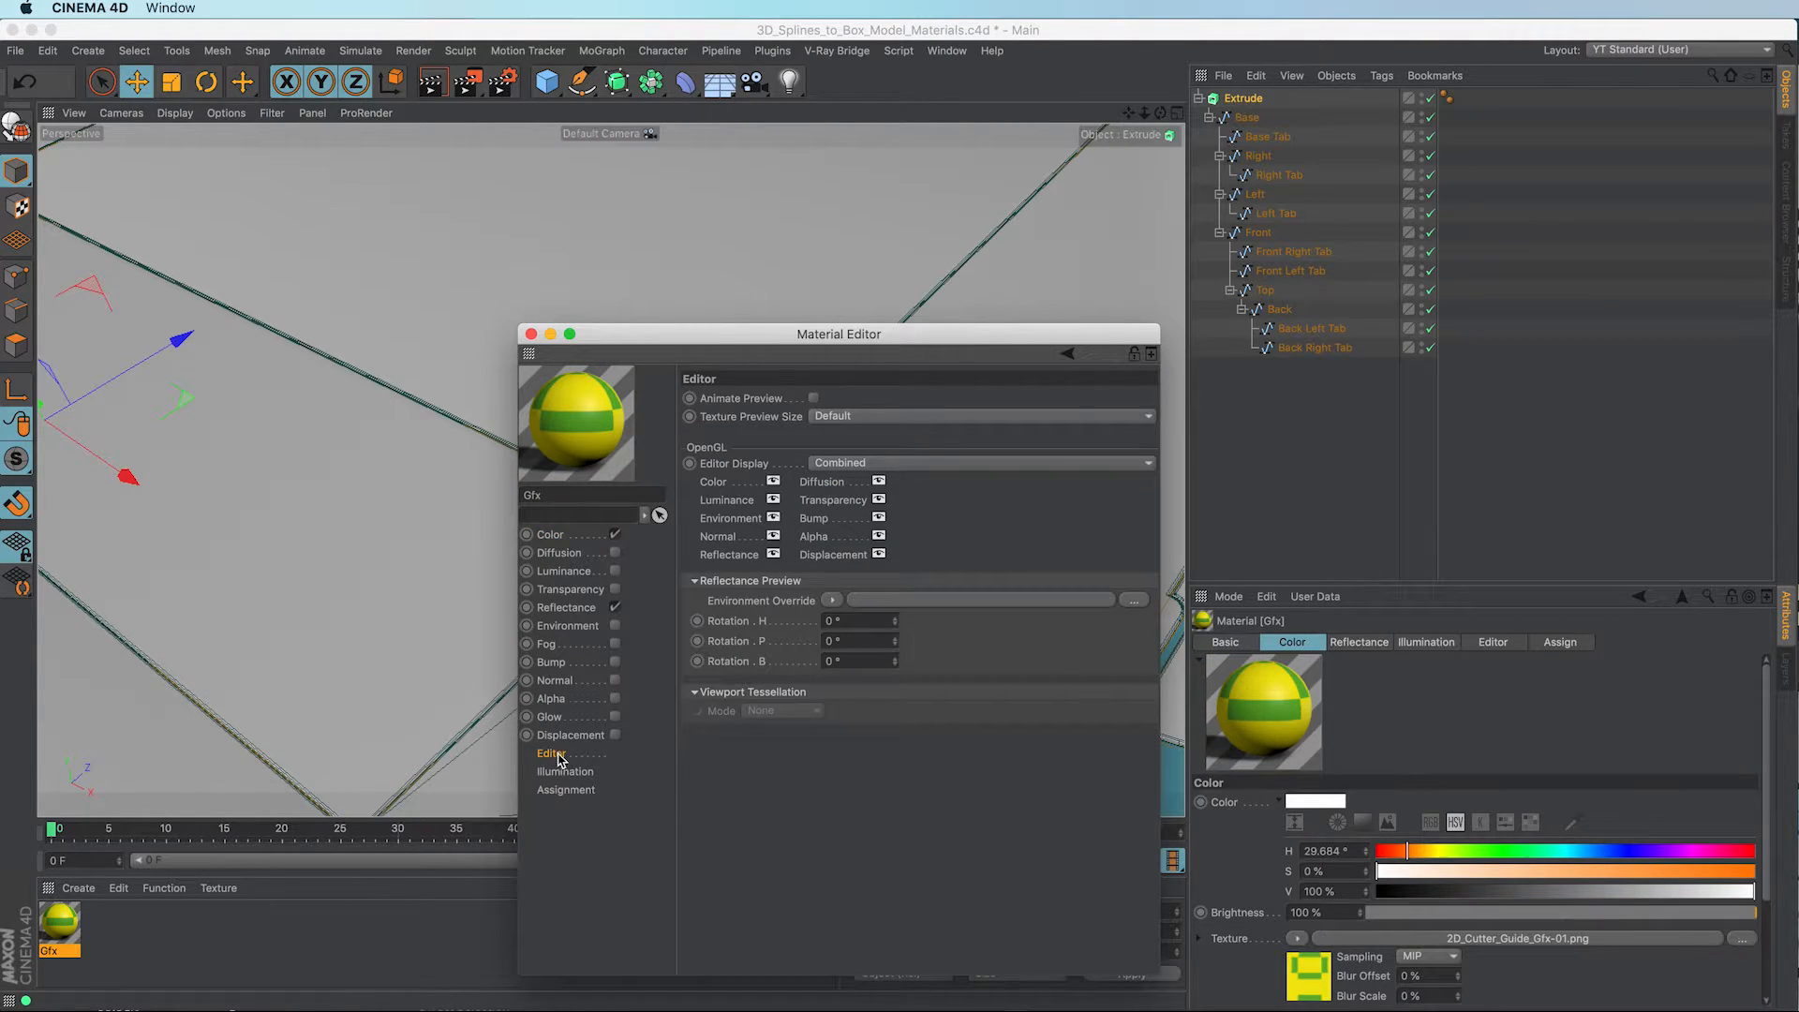
left_click(853, 418)
left_click(899, 556)
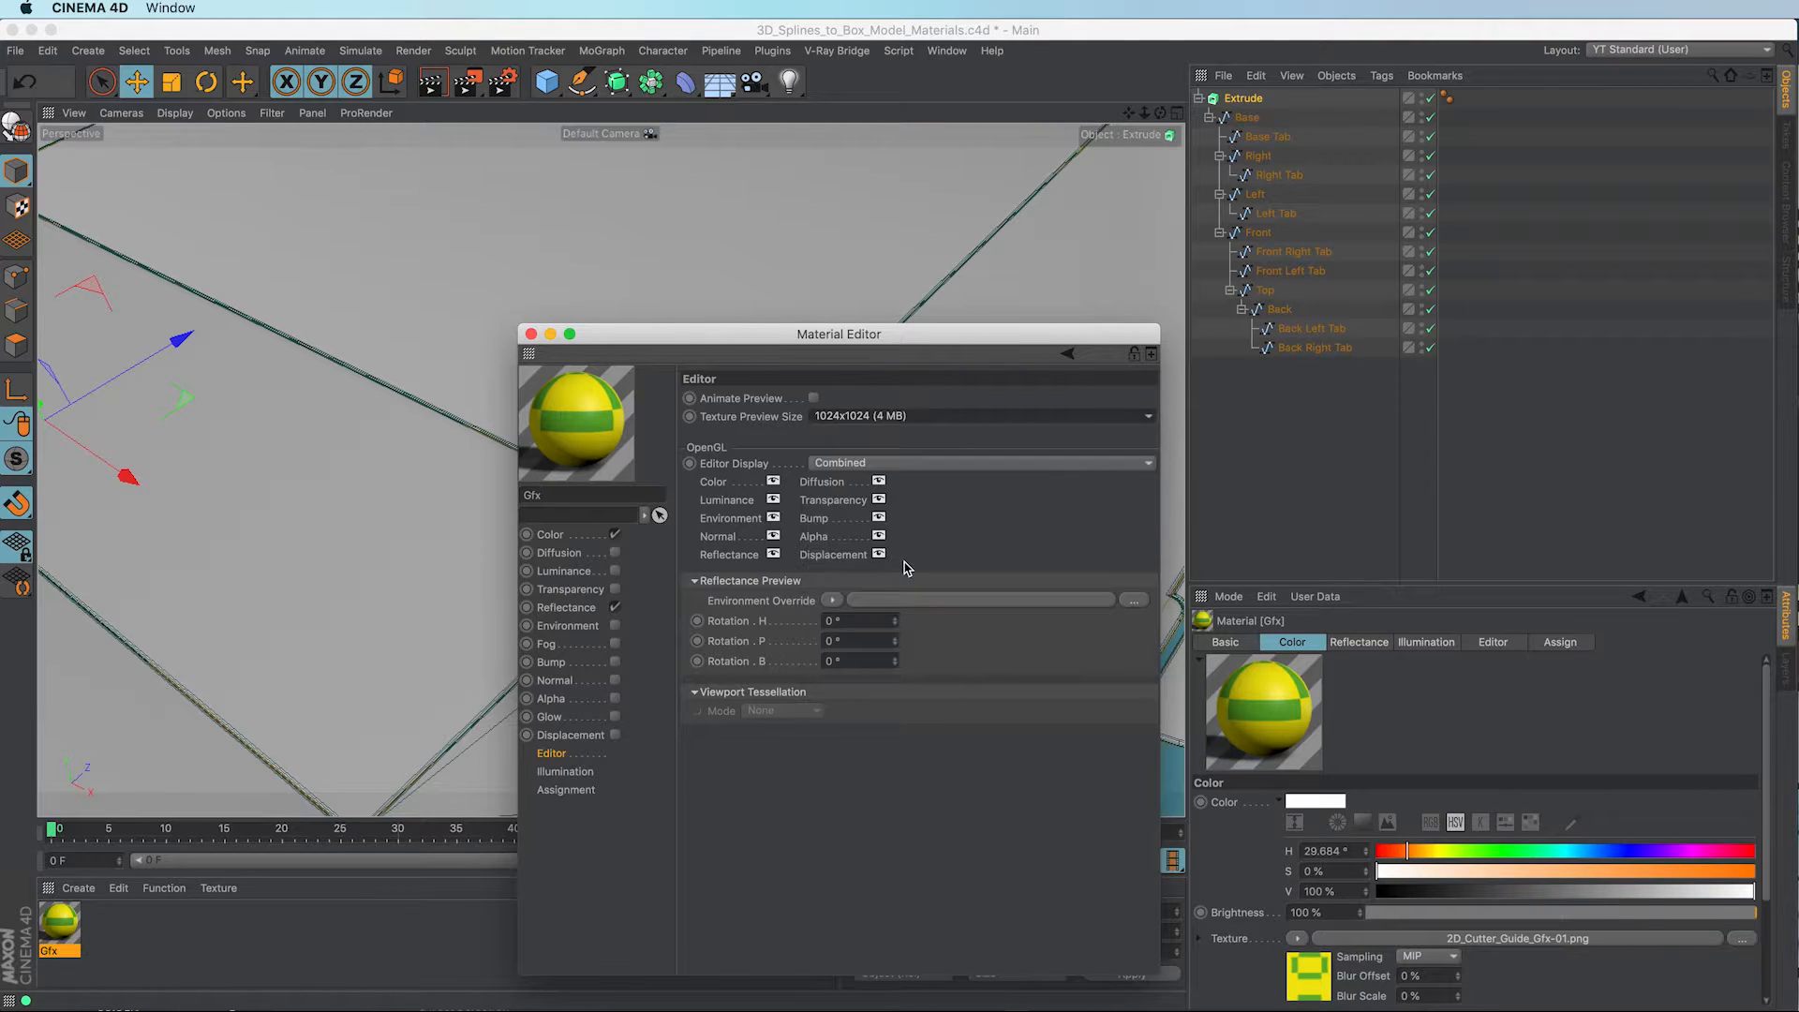
left_click(531, 334)
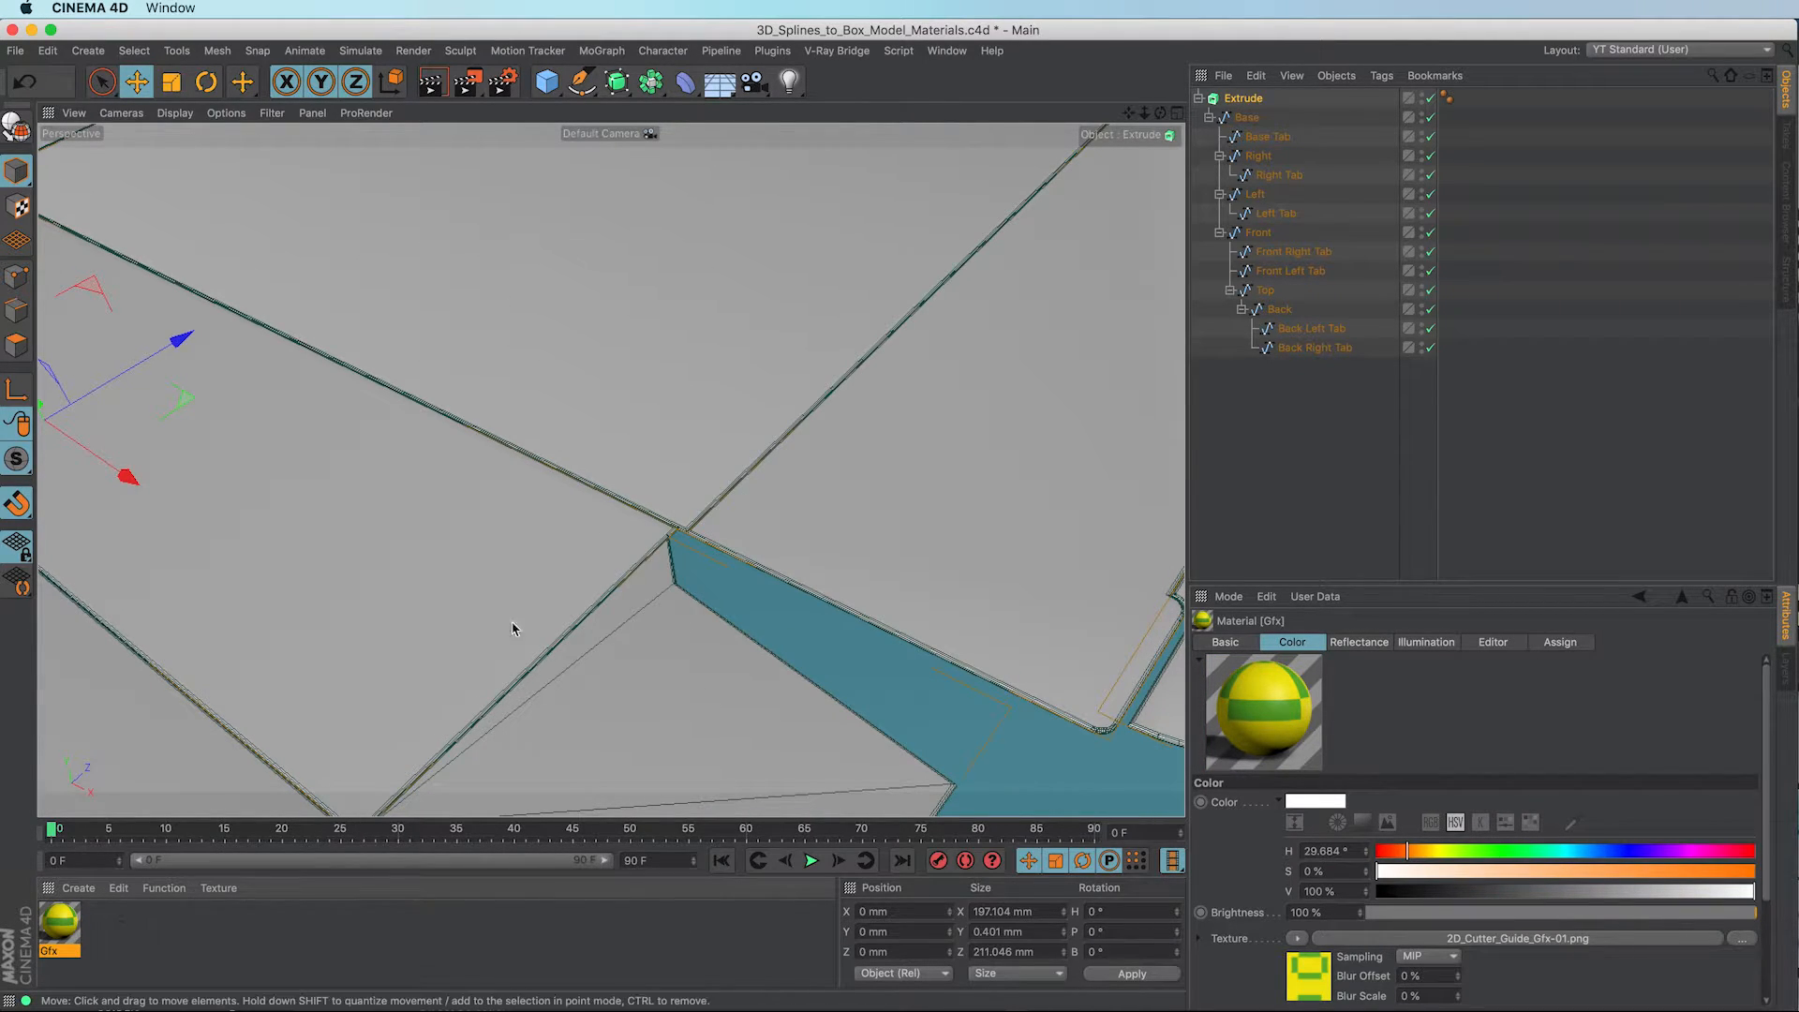
Step: Apply the Gfx material to the Extrude object and set its texture projection to Flat
key("h")
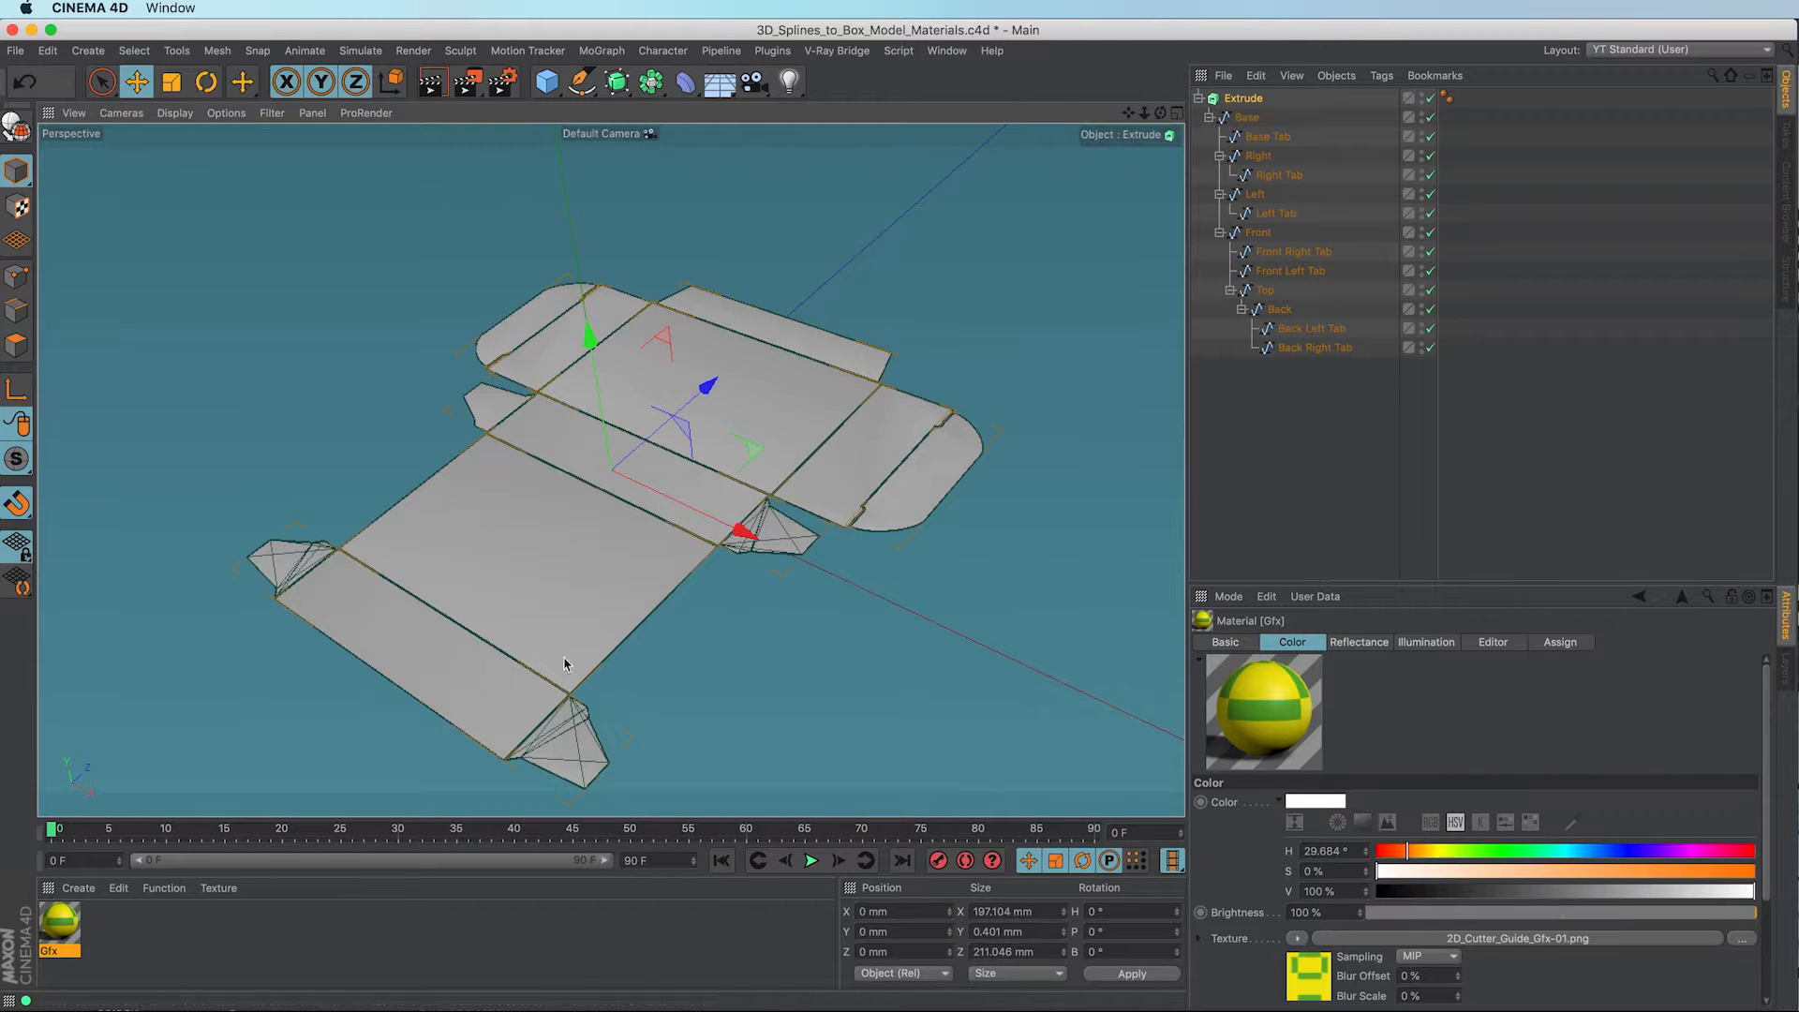
left_click_drag(66, 923, 1252, 102)
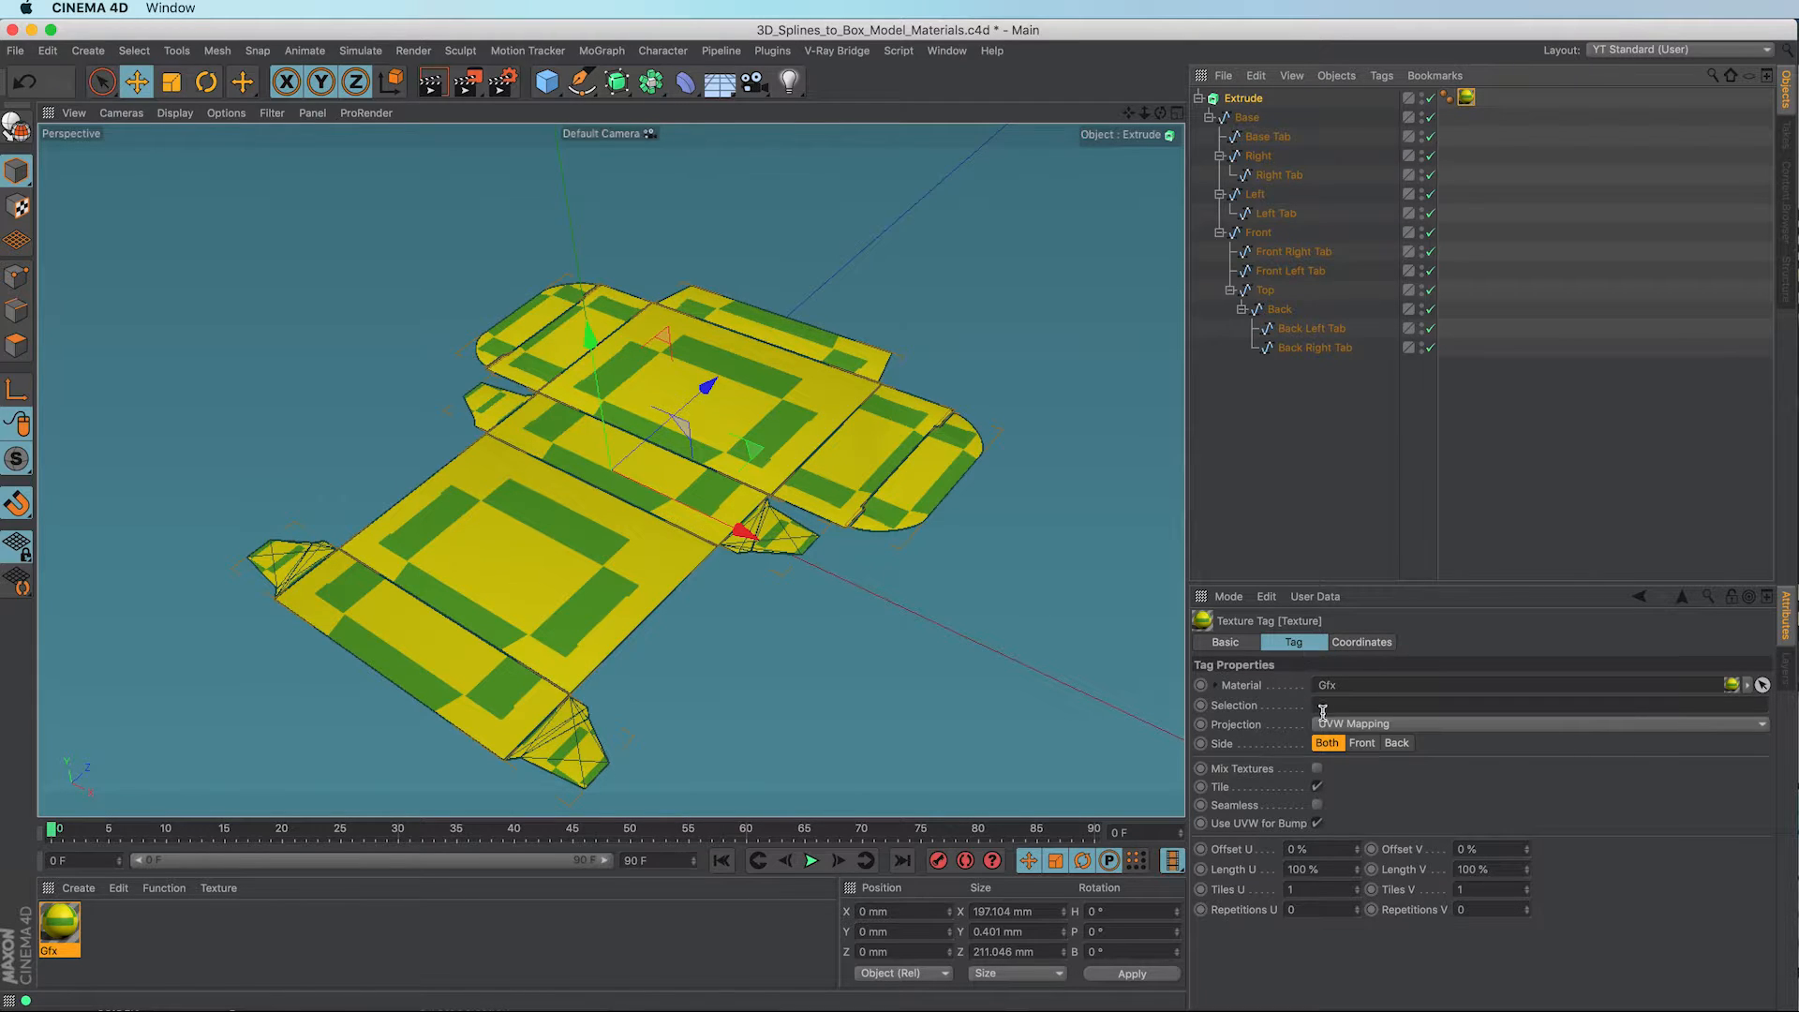
left_click(1352, 725)
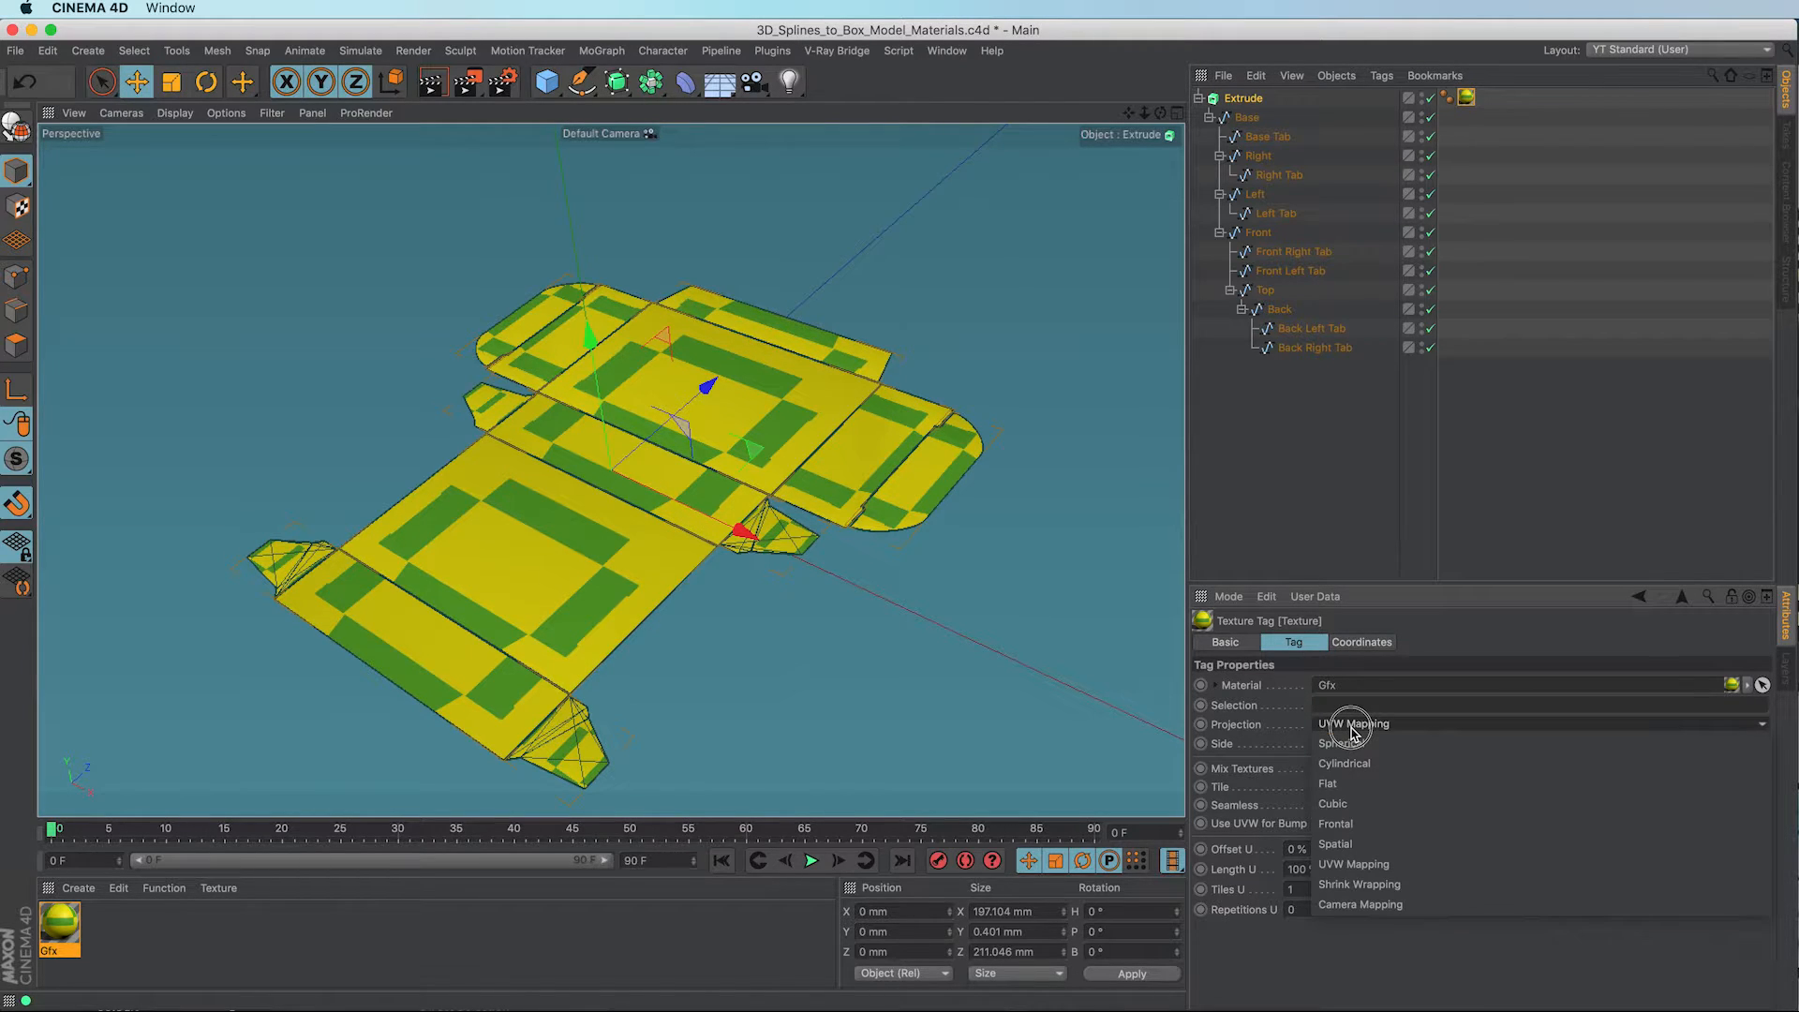
left_click(1353, 789)
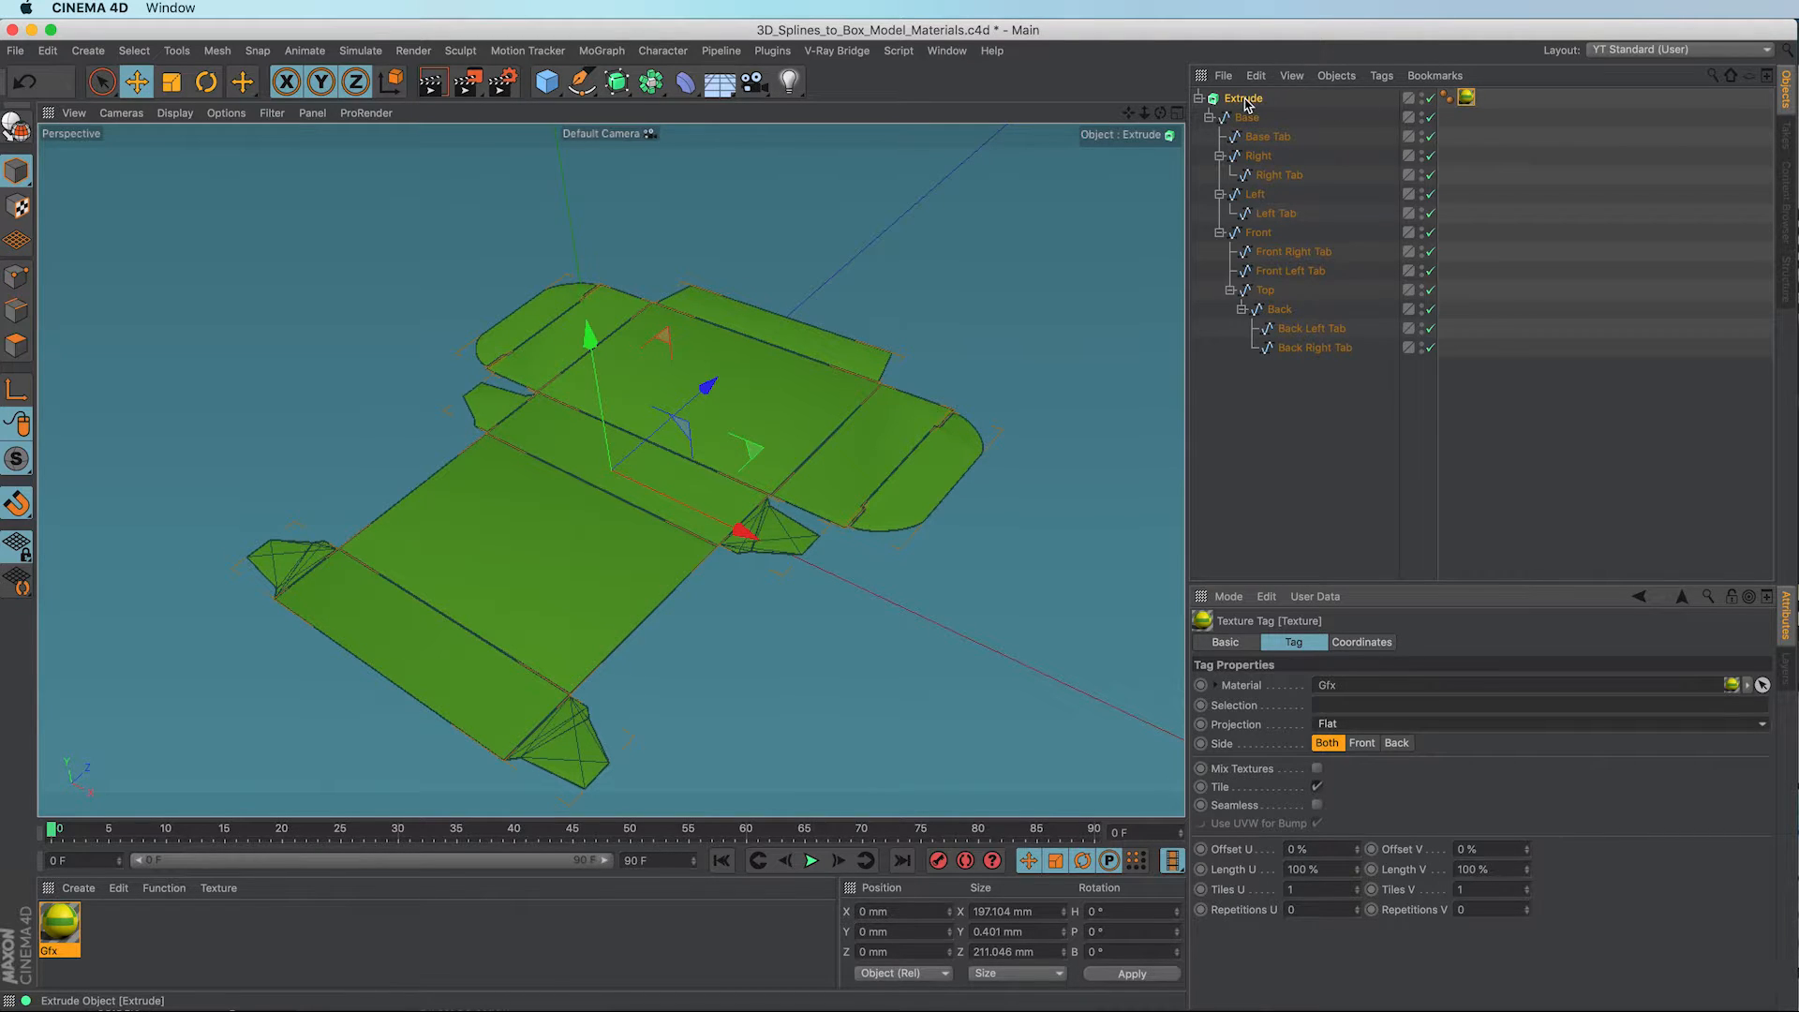
Step: Show the Gfx texture's projection grid in Texture mode and set its pitch rotation to -90°
left_click(18, 206)
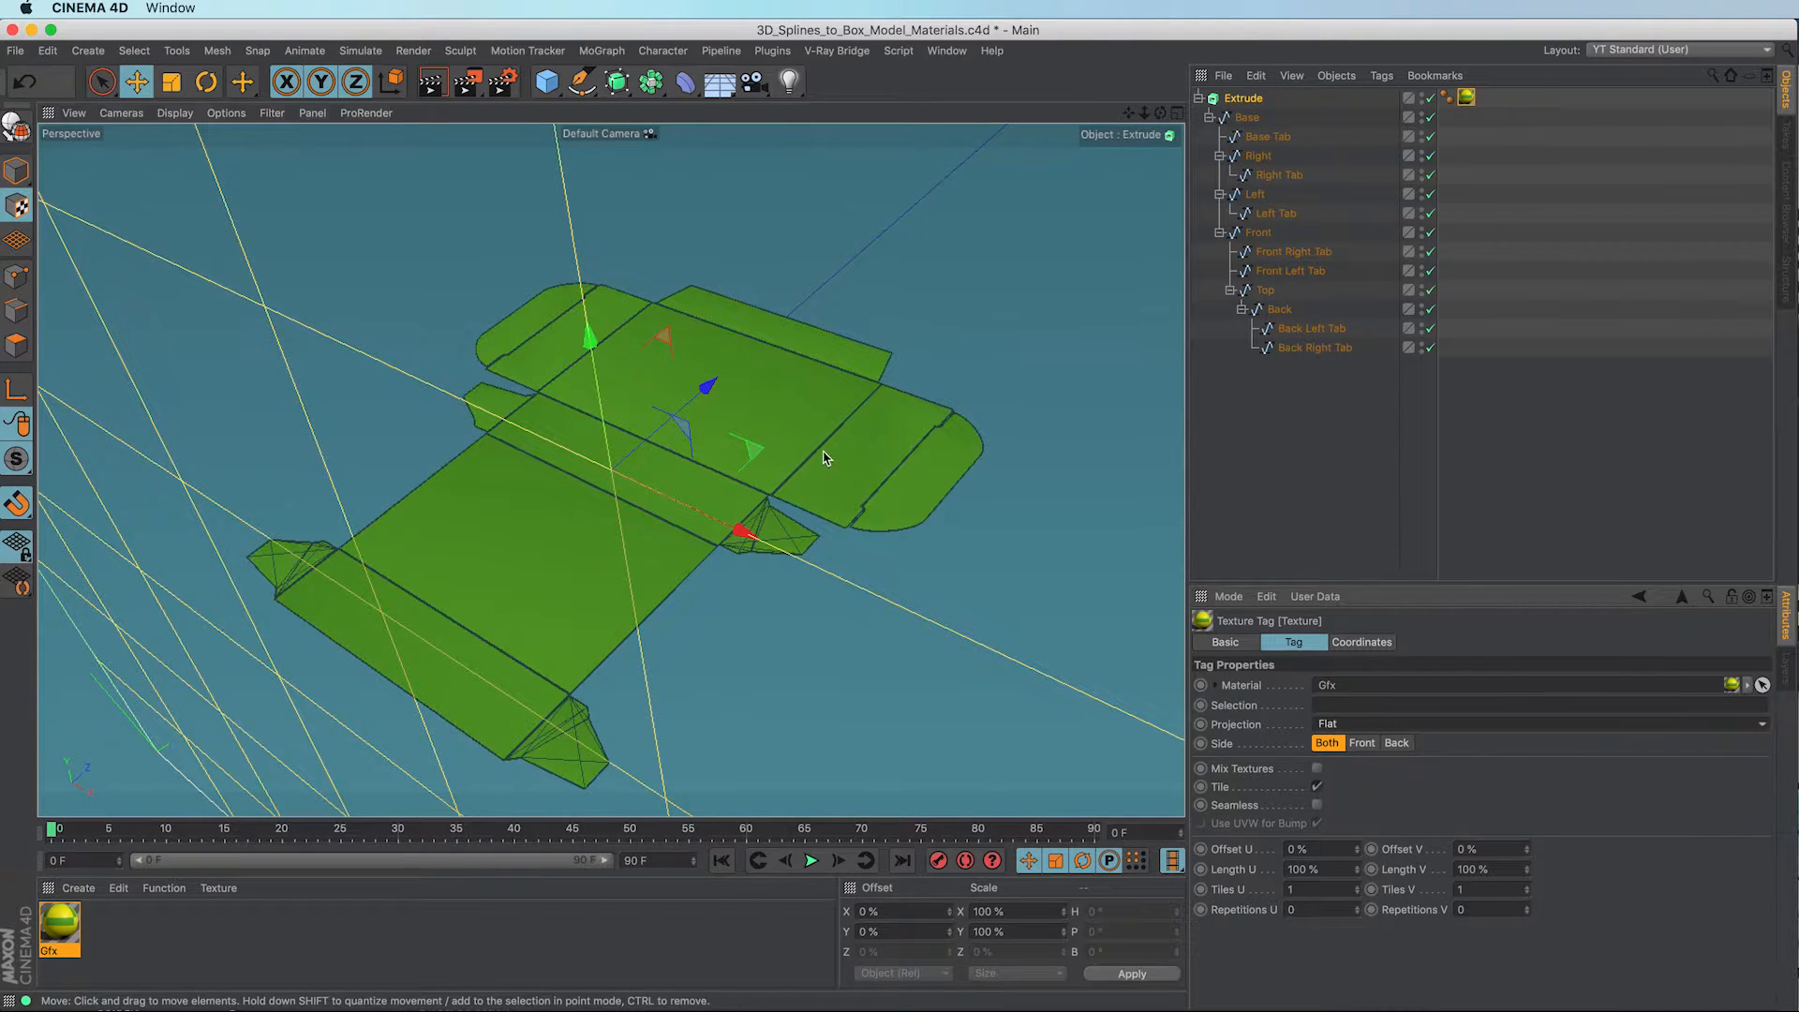
right_click_drag(824, 452, 418, 453, "alt")
middle_click_drag(778, 409, 518, 481, "alt")
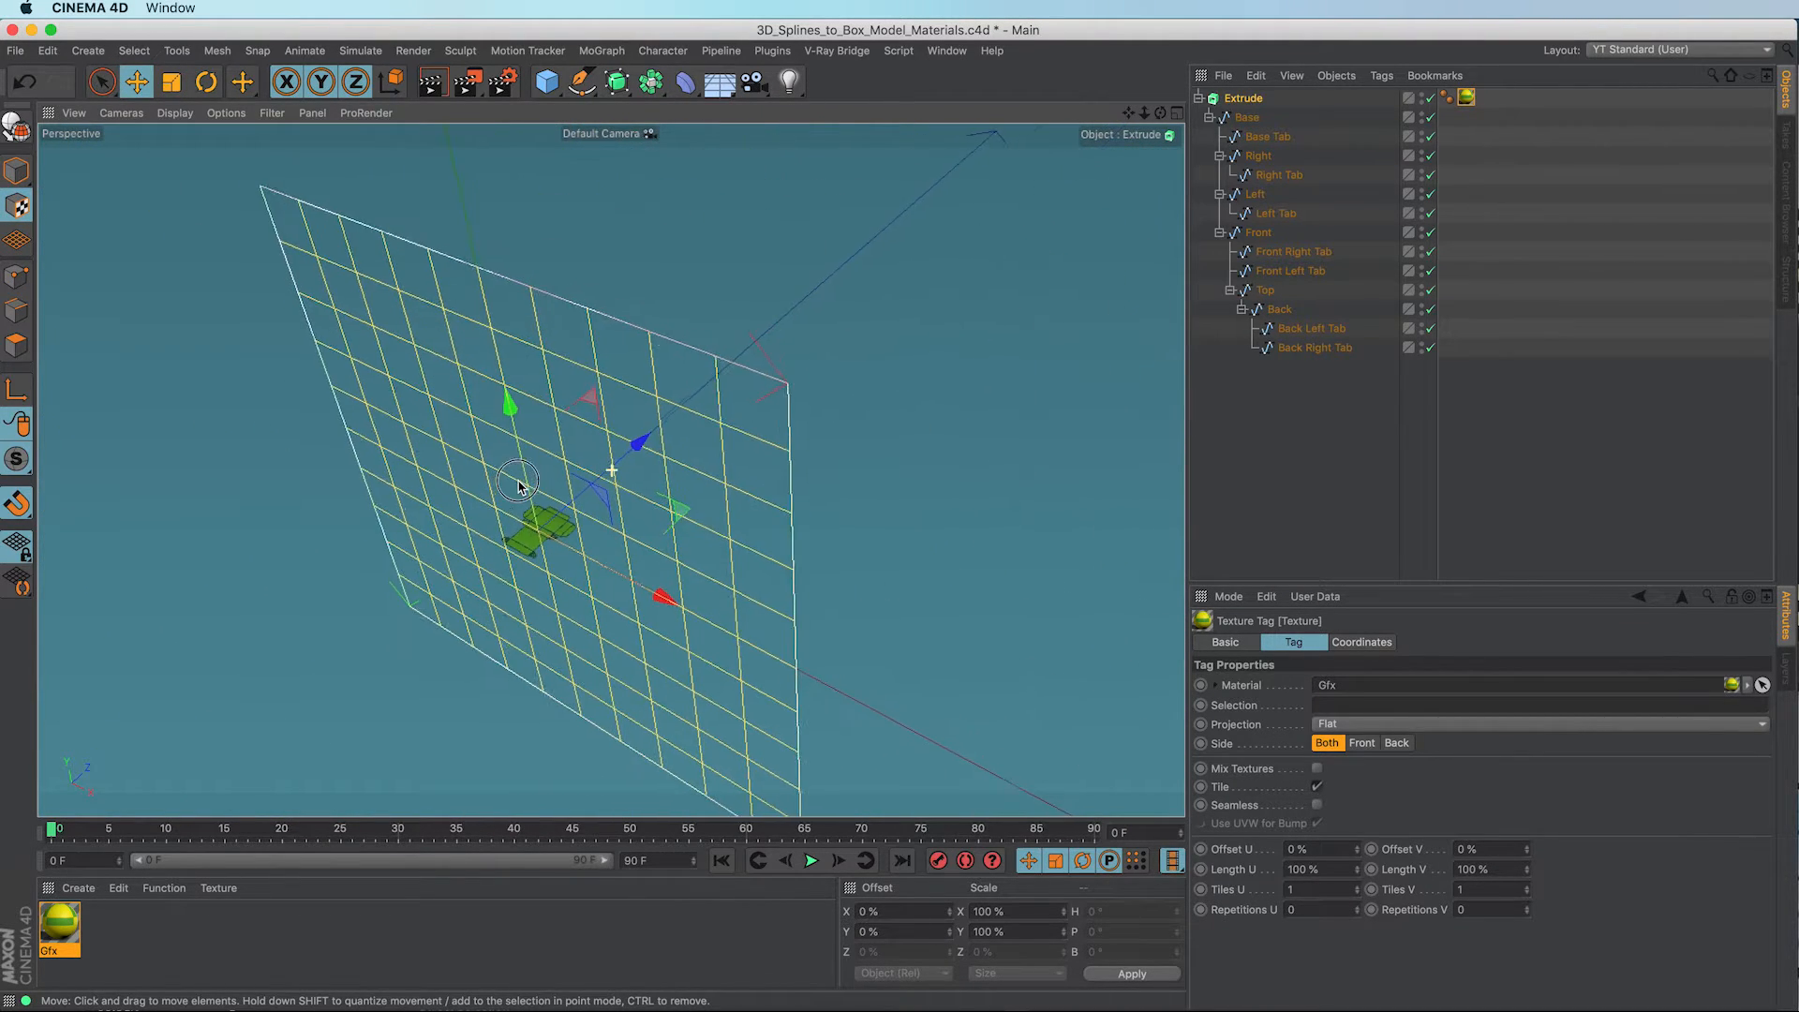
scroll(594, 506, "up", 4)
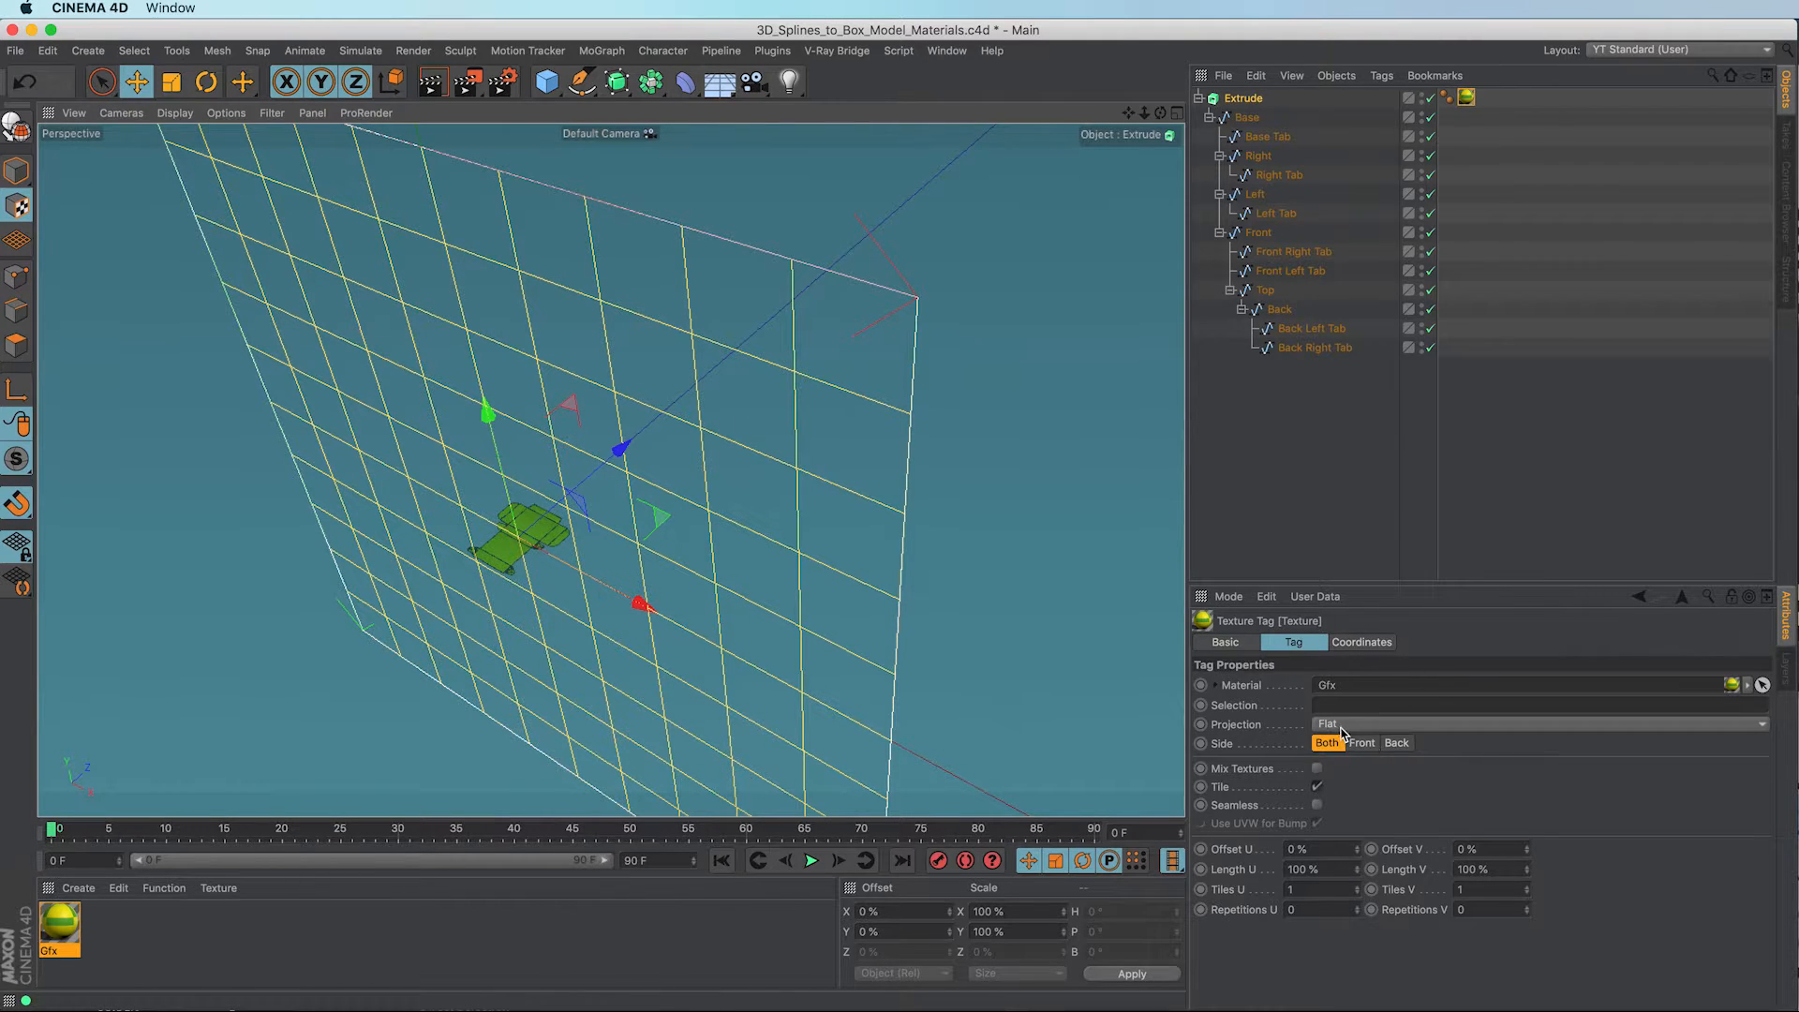
left_click(1363, 644)
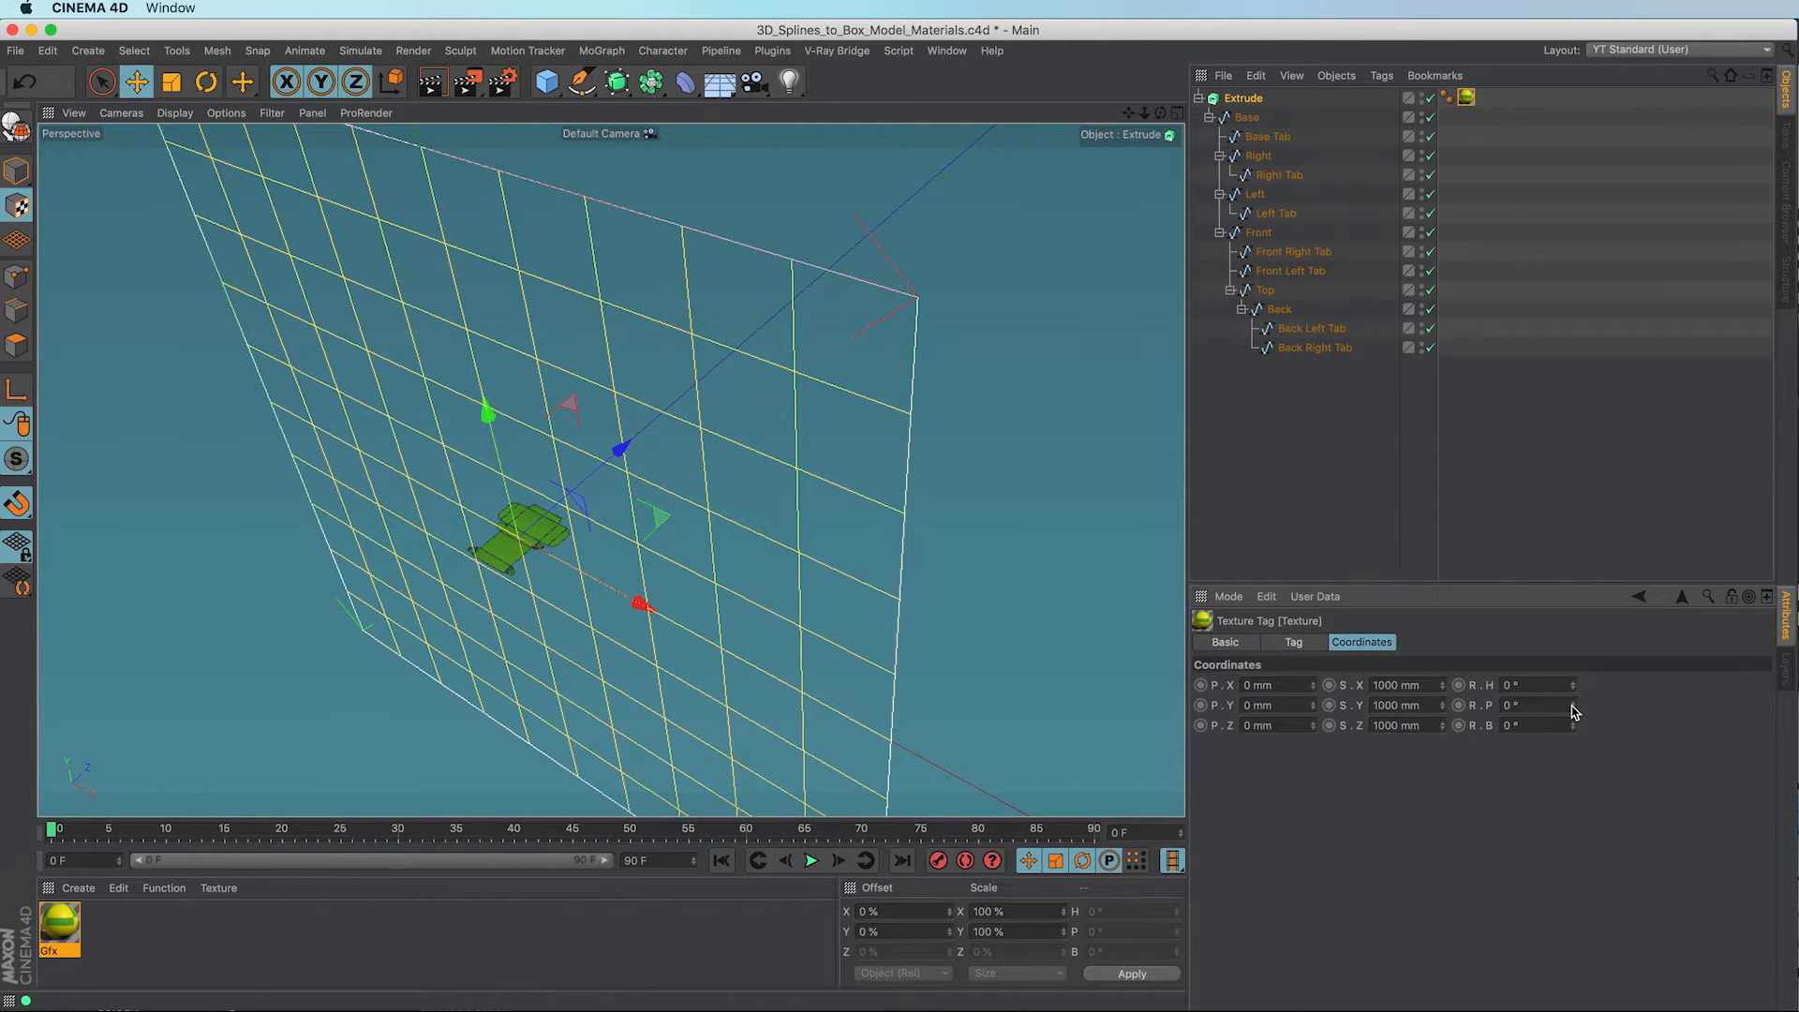
left_click_drag(1574, 707, 1513, 709)
left_click(1522, 708)
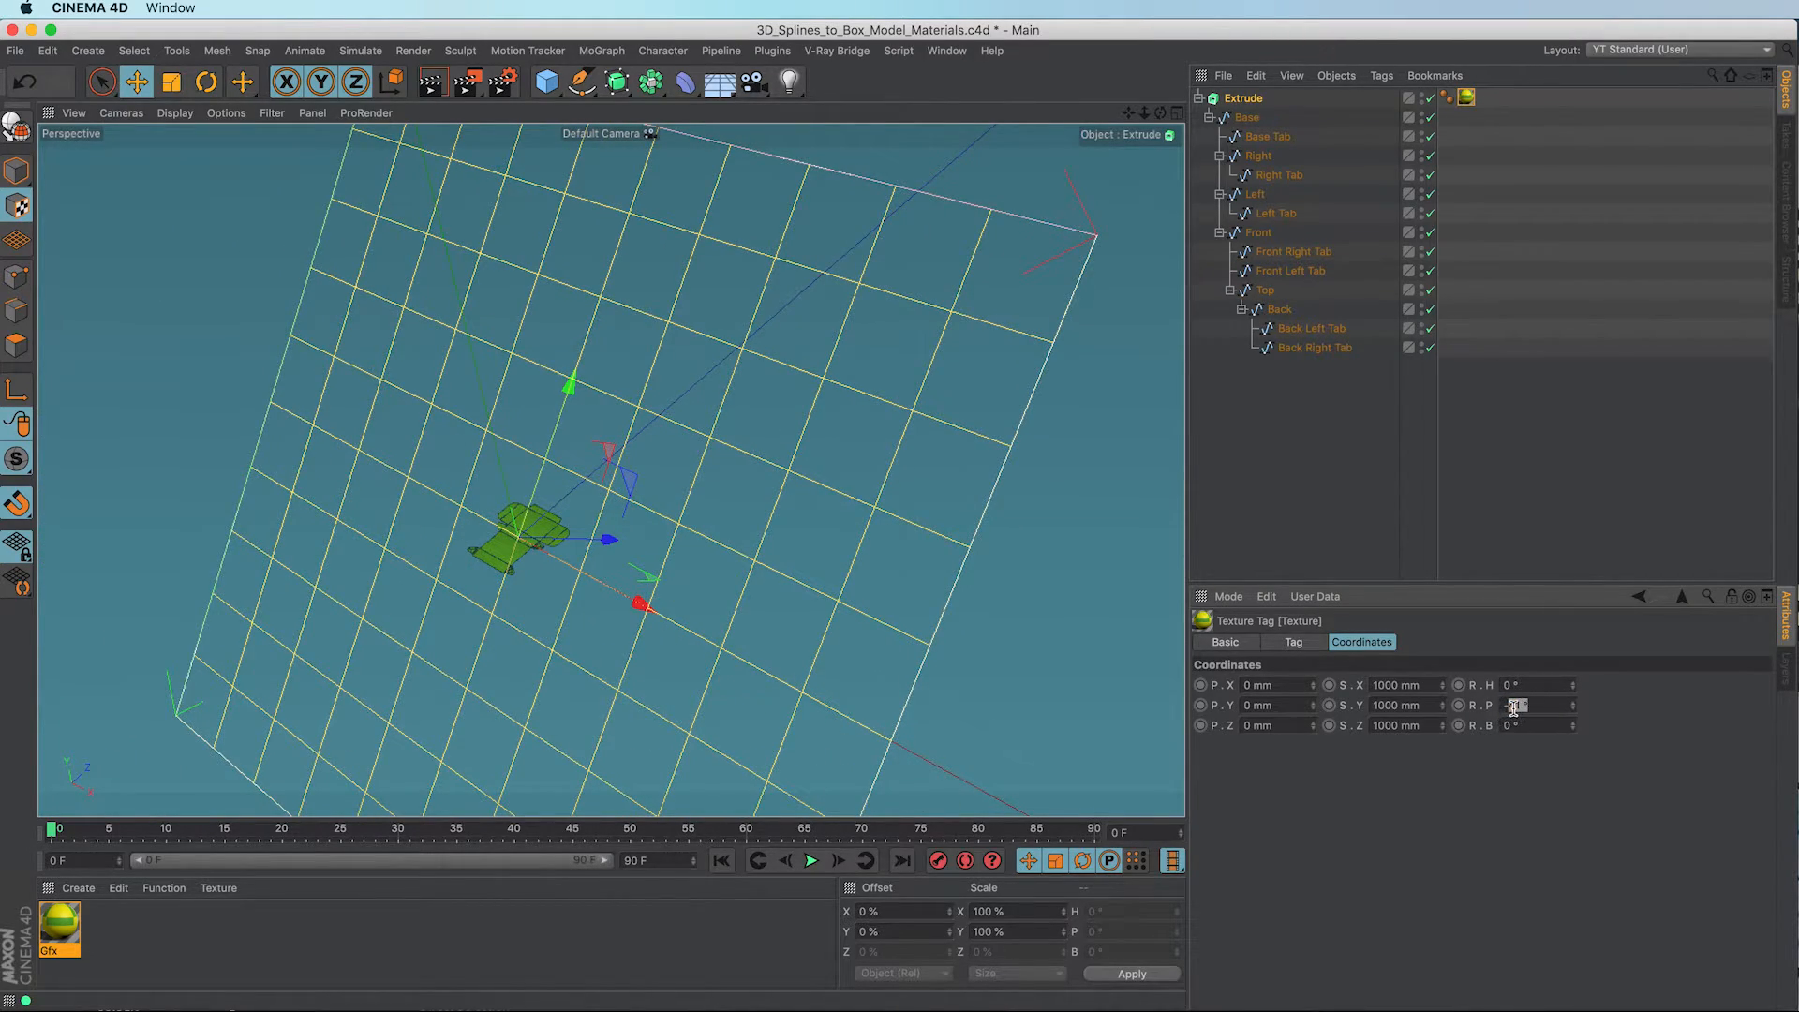
type("-90")
key("Return")
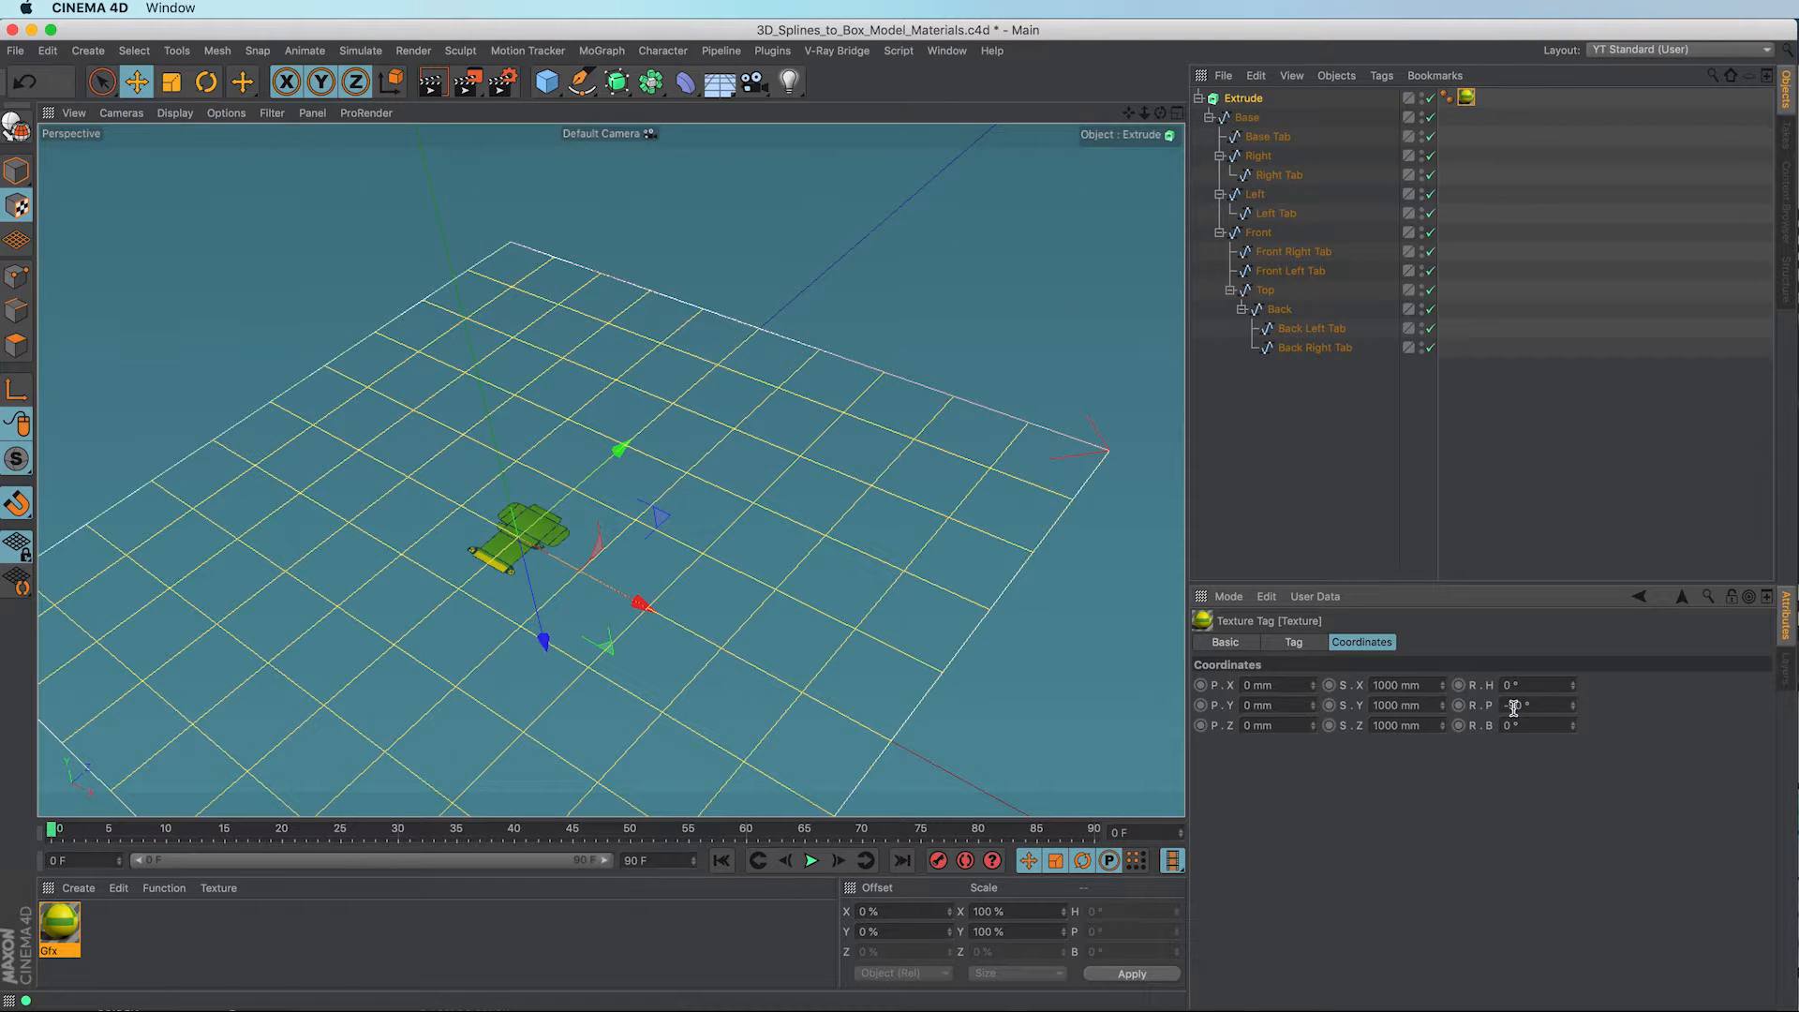
Step: Fit the Gfx texture projection to the whole Extrude object and return to Model mode
right_click(1468, 99)
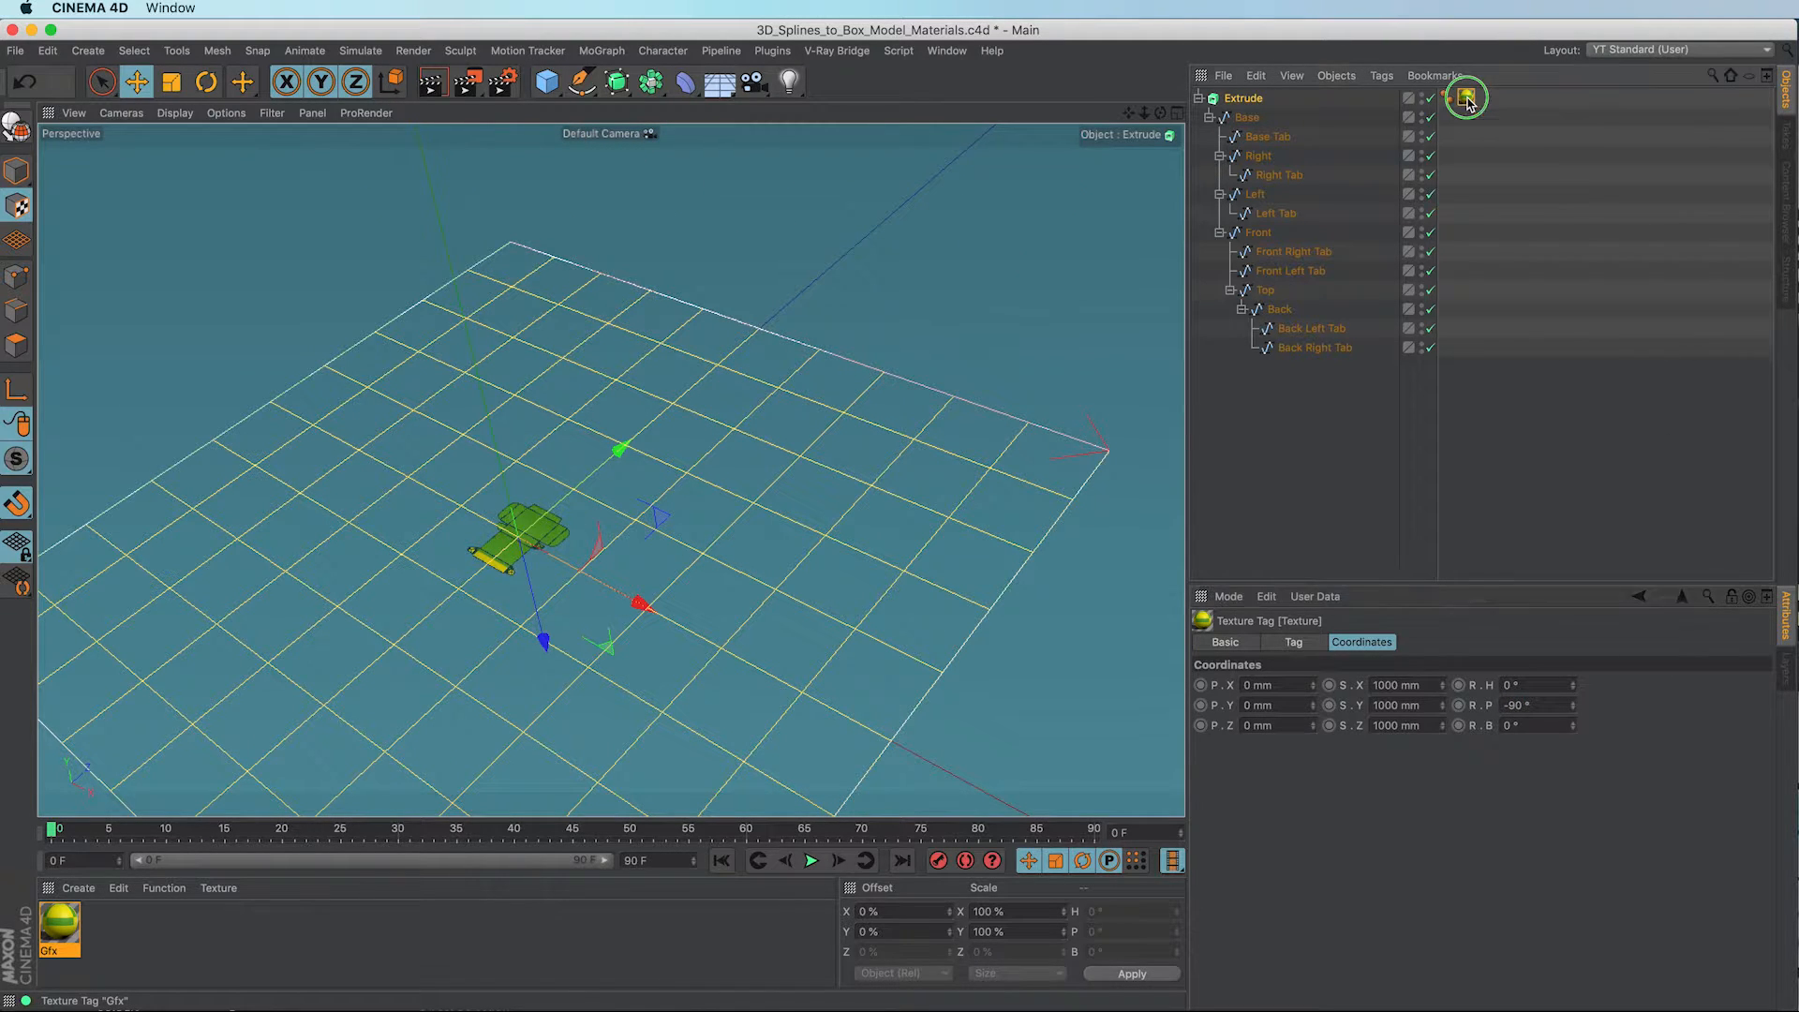
left_click(1523, 412)
left_click(1371, 446)
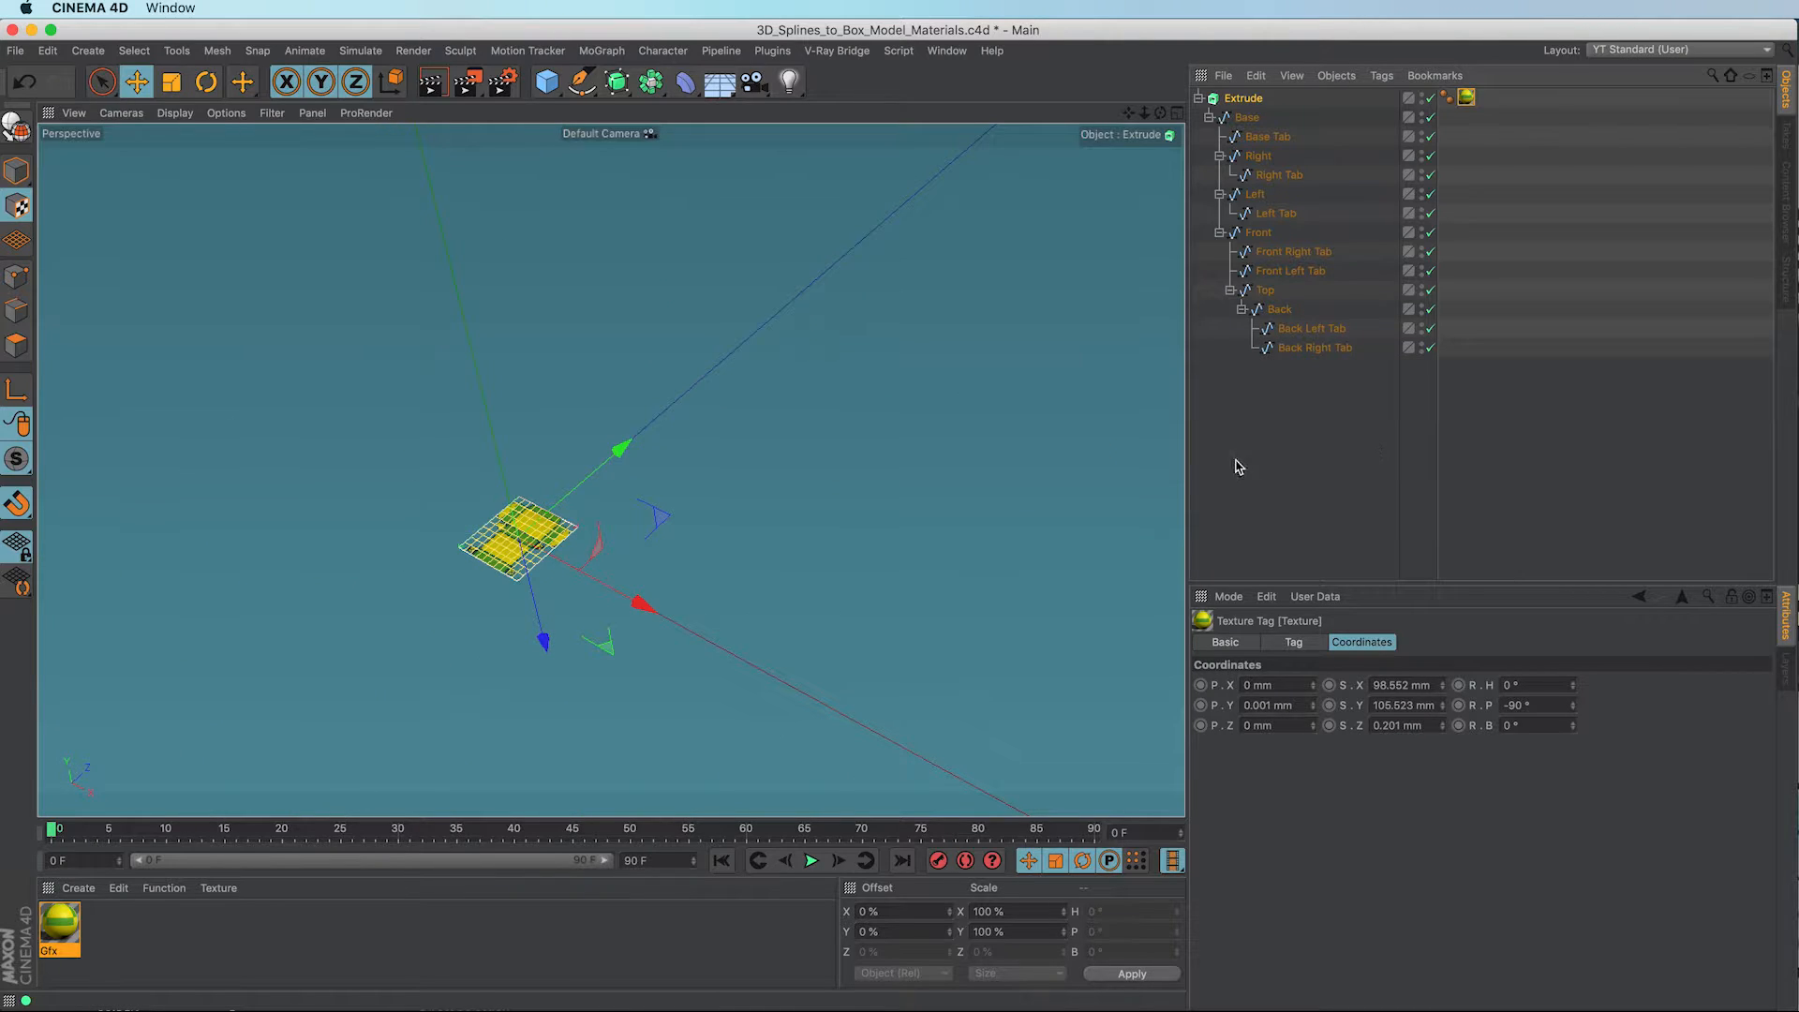
key("h")
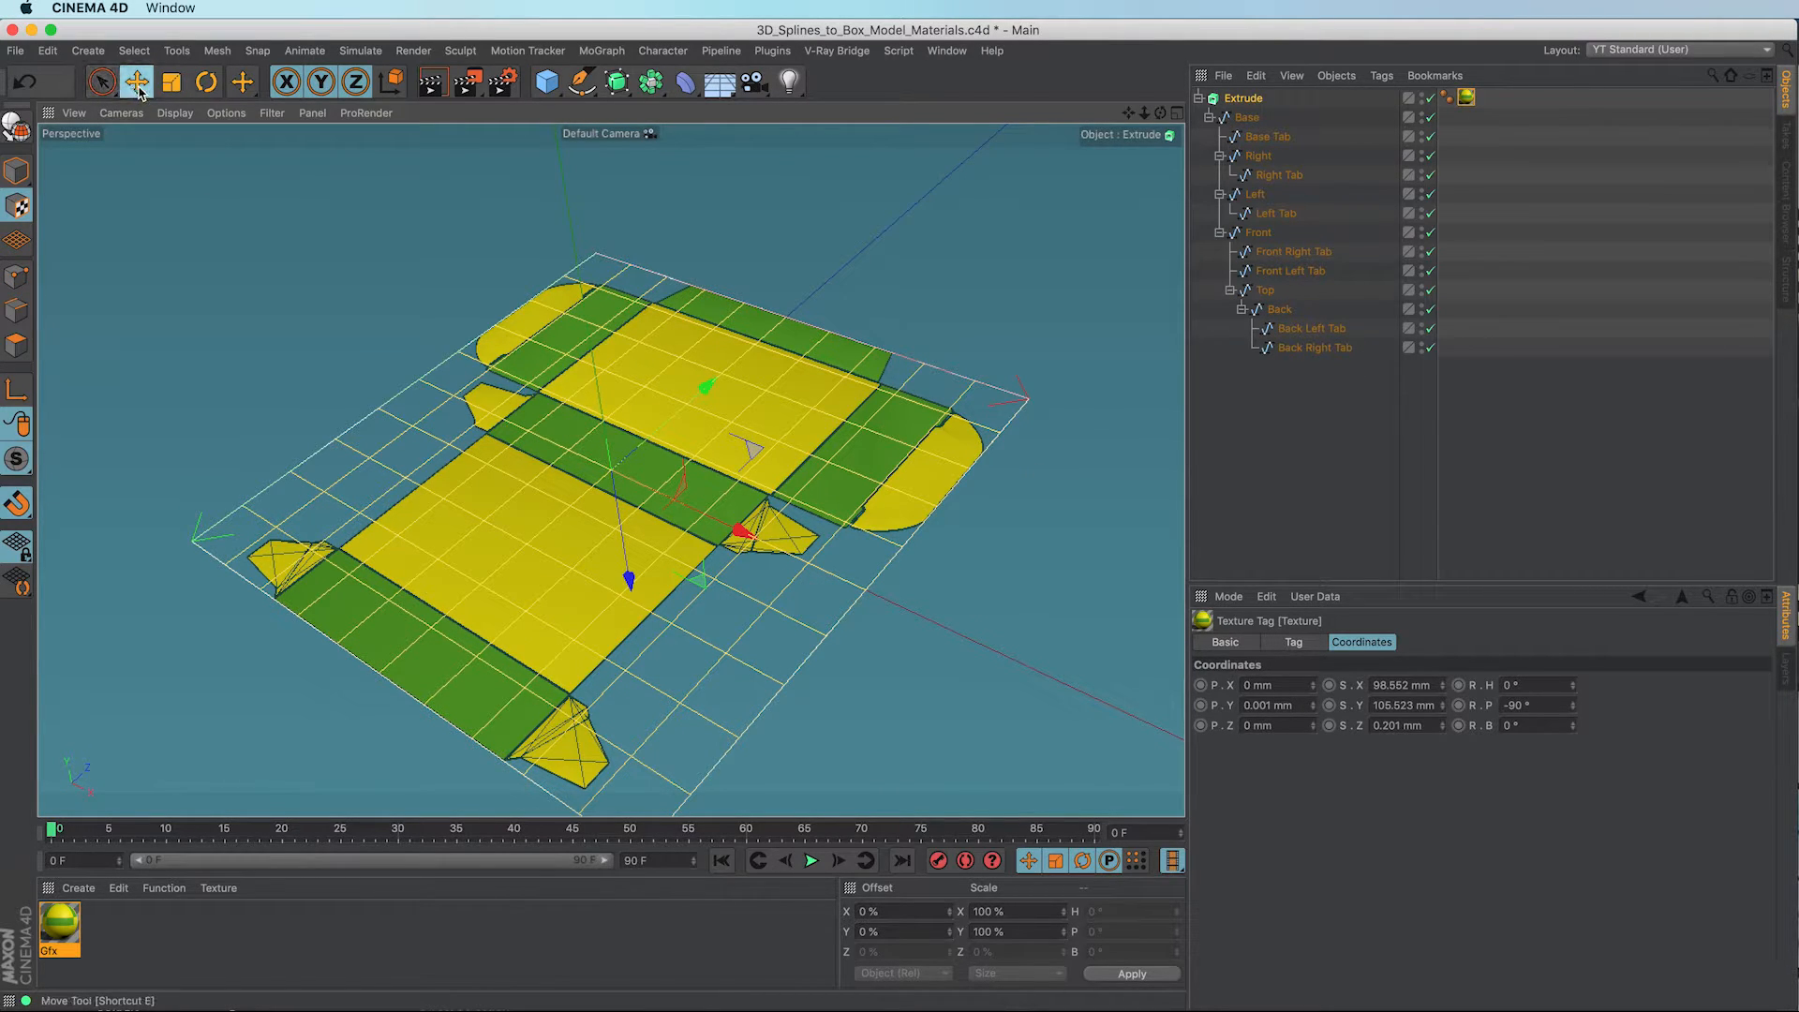
left_click(16, 171)
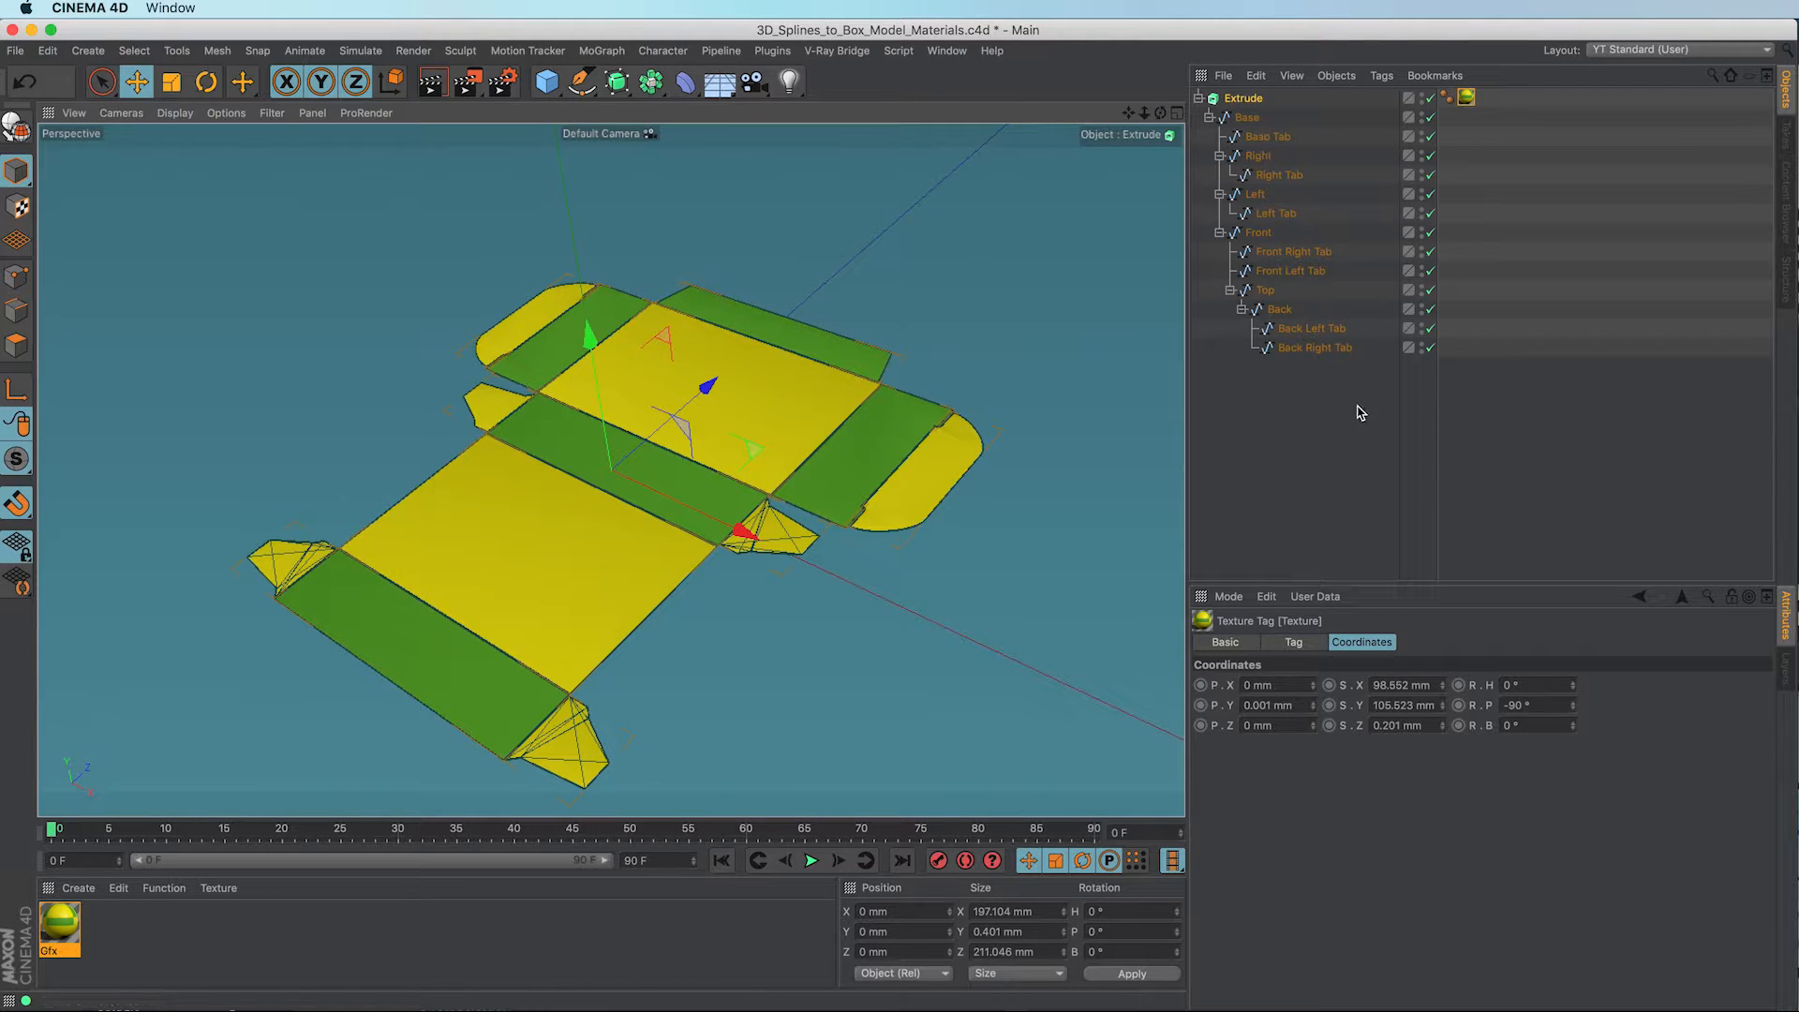
Step: Test-fold the box by rotating all splines below Base to a pitch of 42°, and undo the rotation
left_click_drag(1356, 404, 1242, 134)
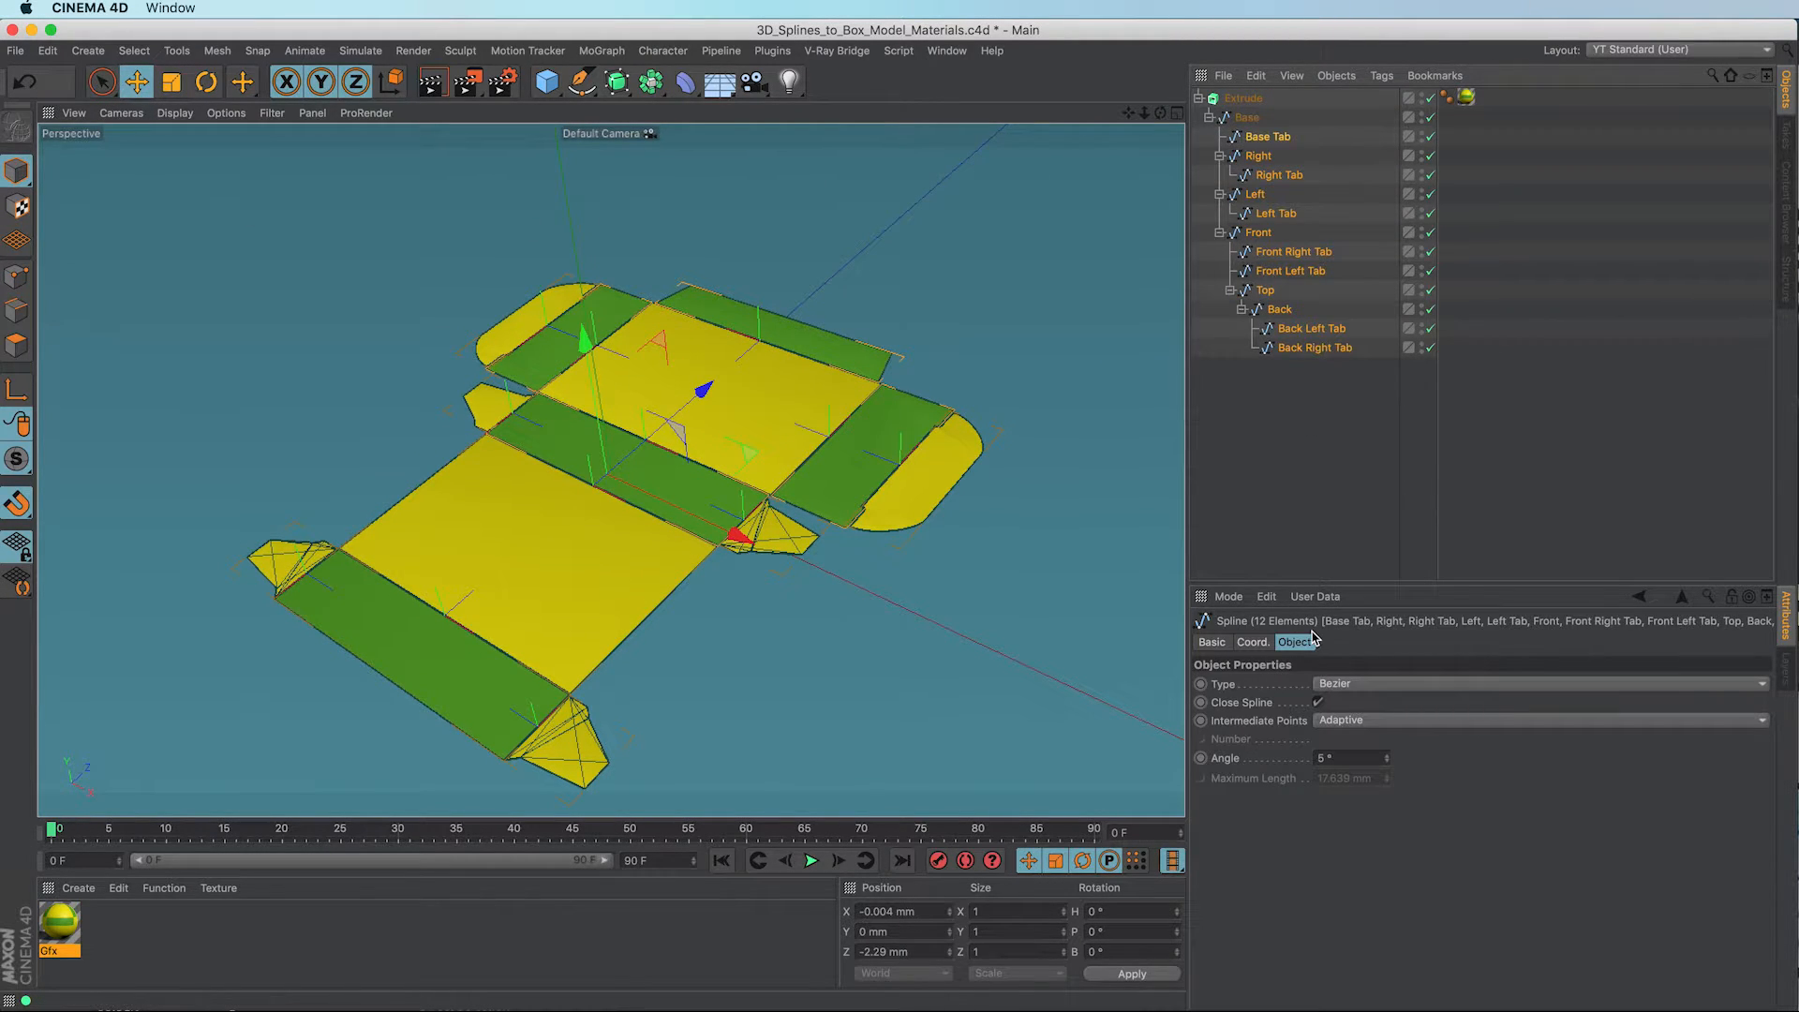
left_click(1253, 643)
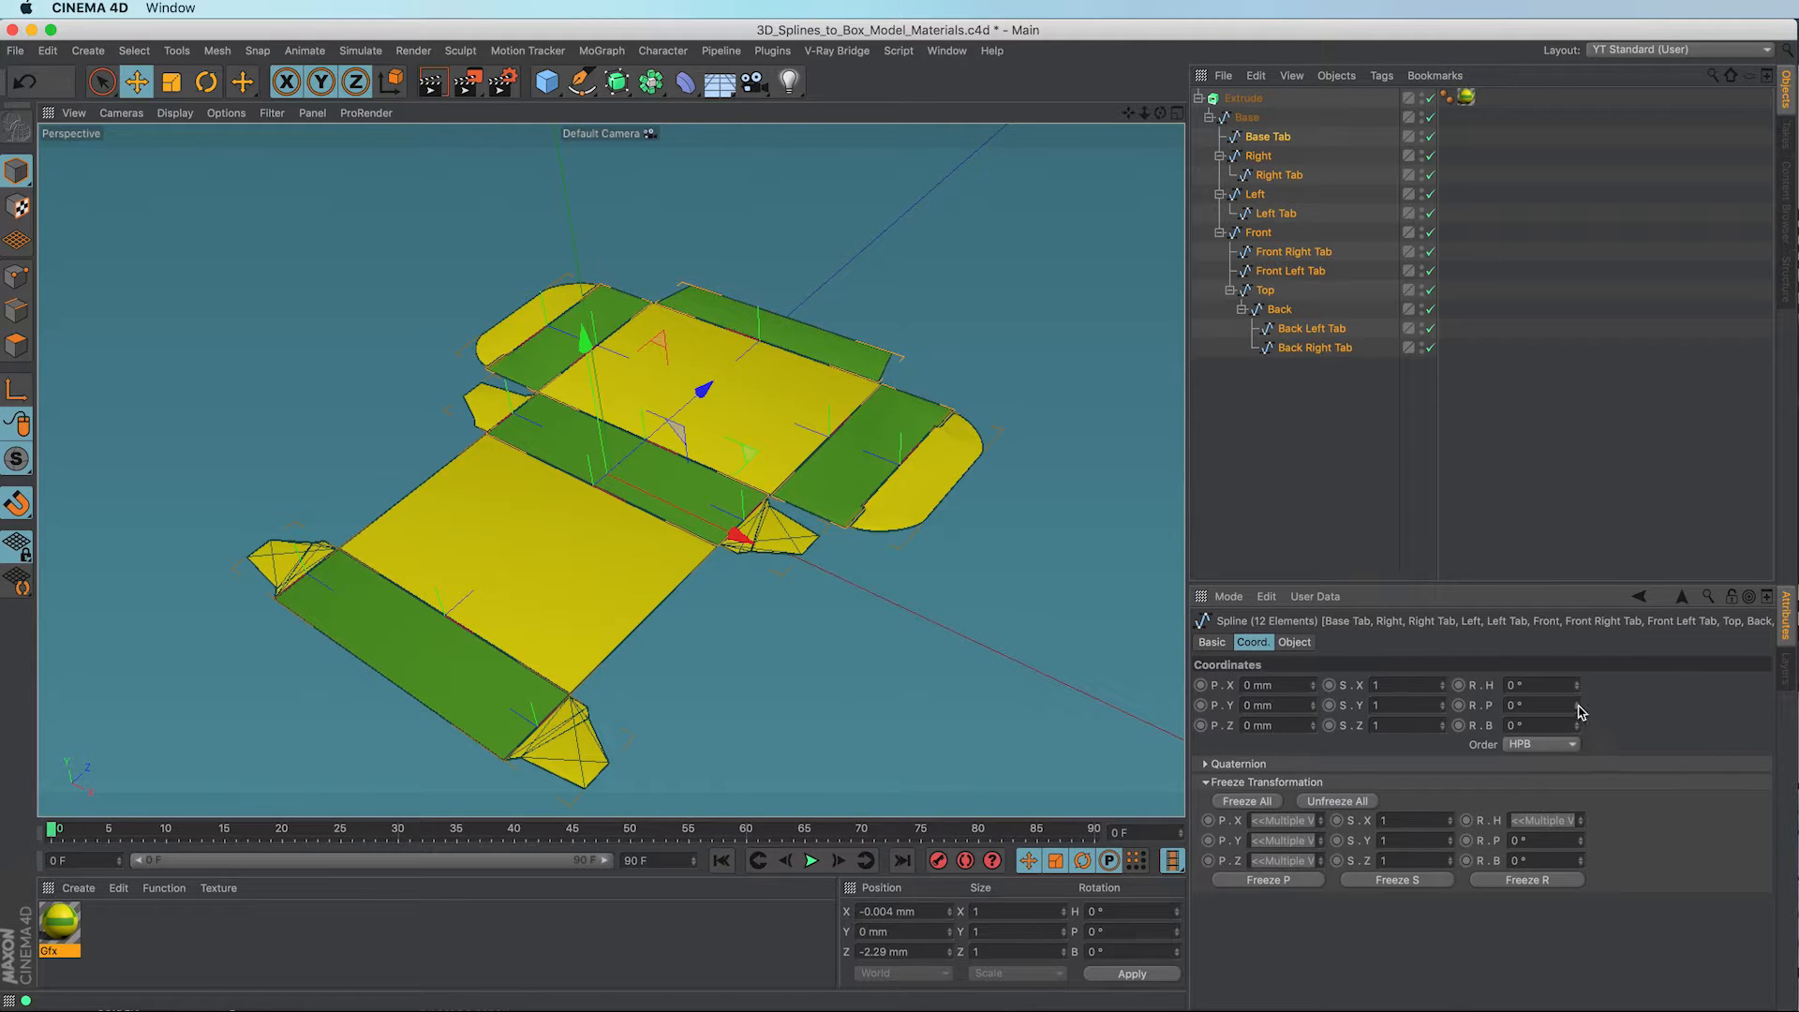
mouse_move(1576, 709)
left_mouse_down()
mouse_move(1576, 661)
mouse_move(1576, 721)
mouse_move(1576, 662)
mouse_move(1576, 717)
mouse_move(1576, 674)
mouse_move(1577, 707)
mouse_move(1576, 675)
mouse_move(1578, 690)
left_mouse_up()
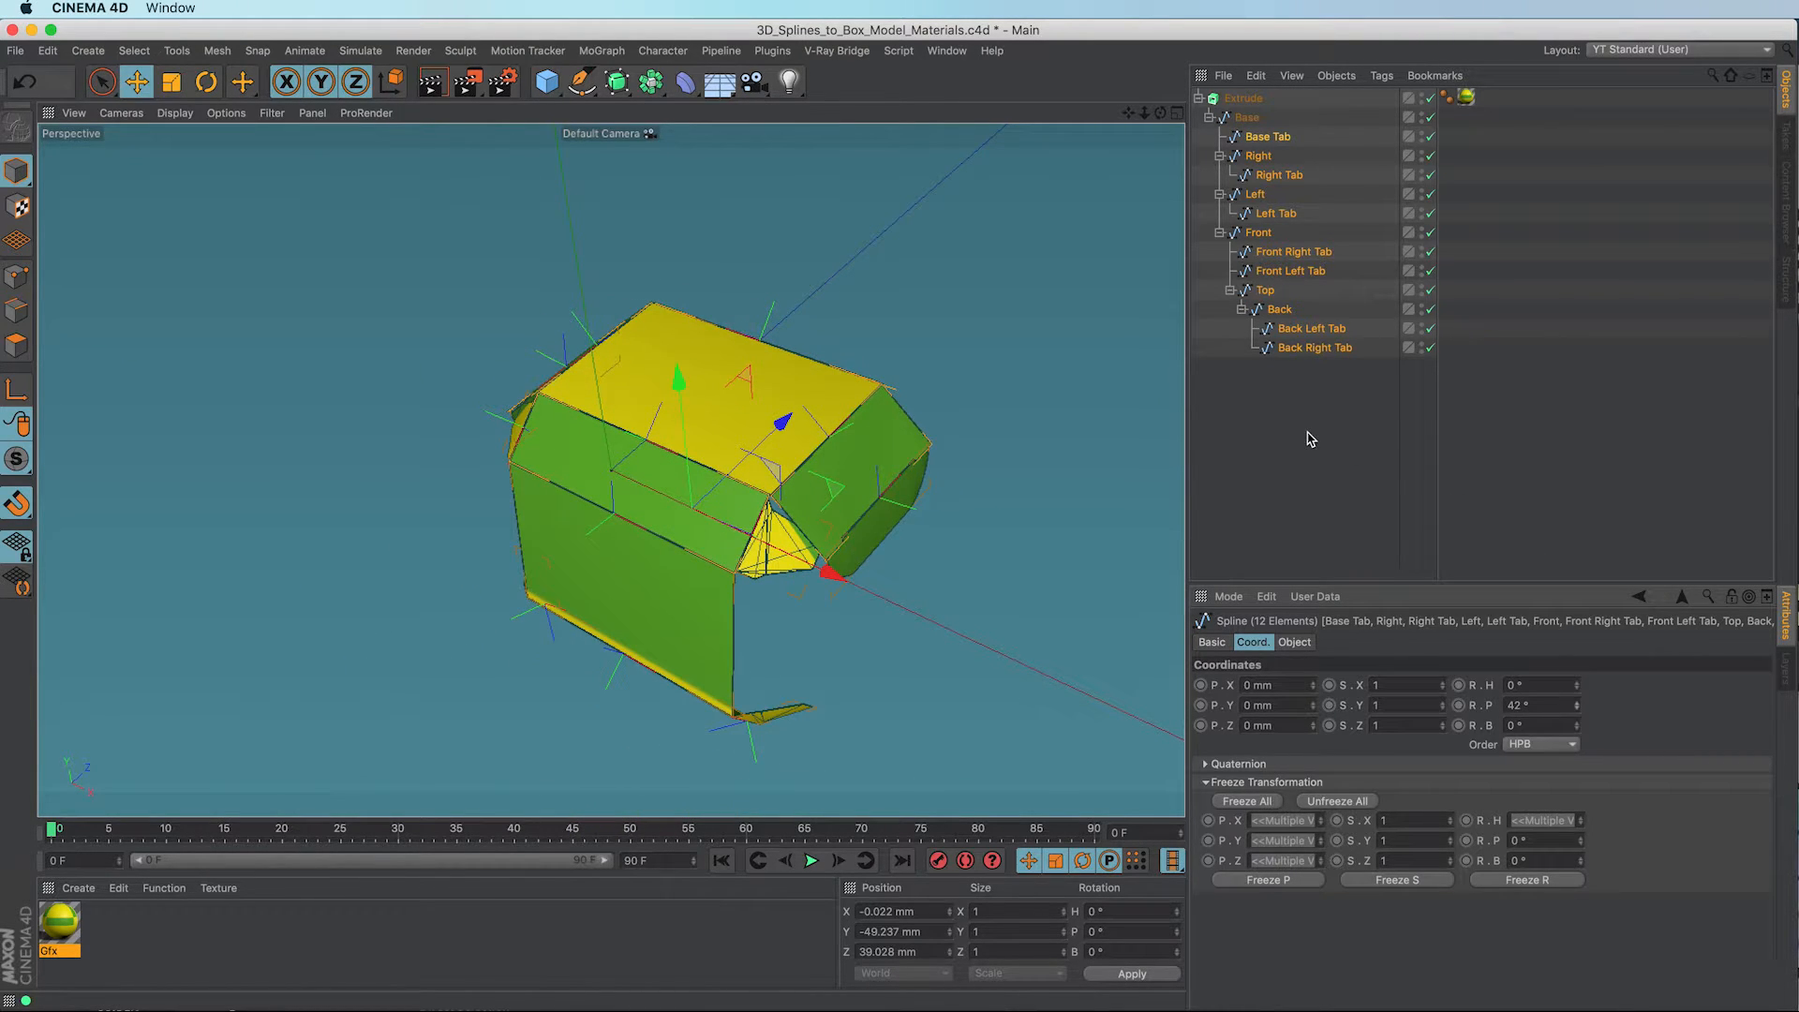
key("super+z")
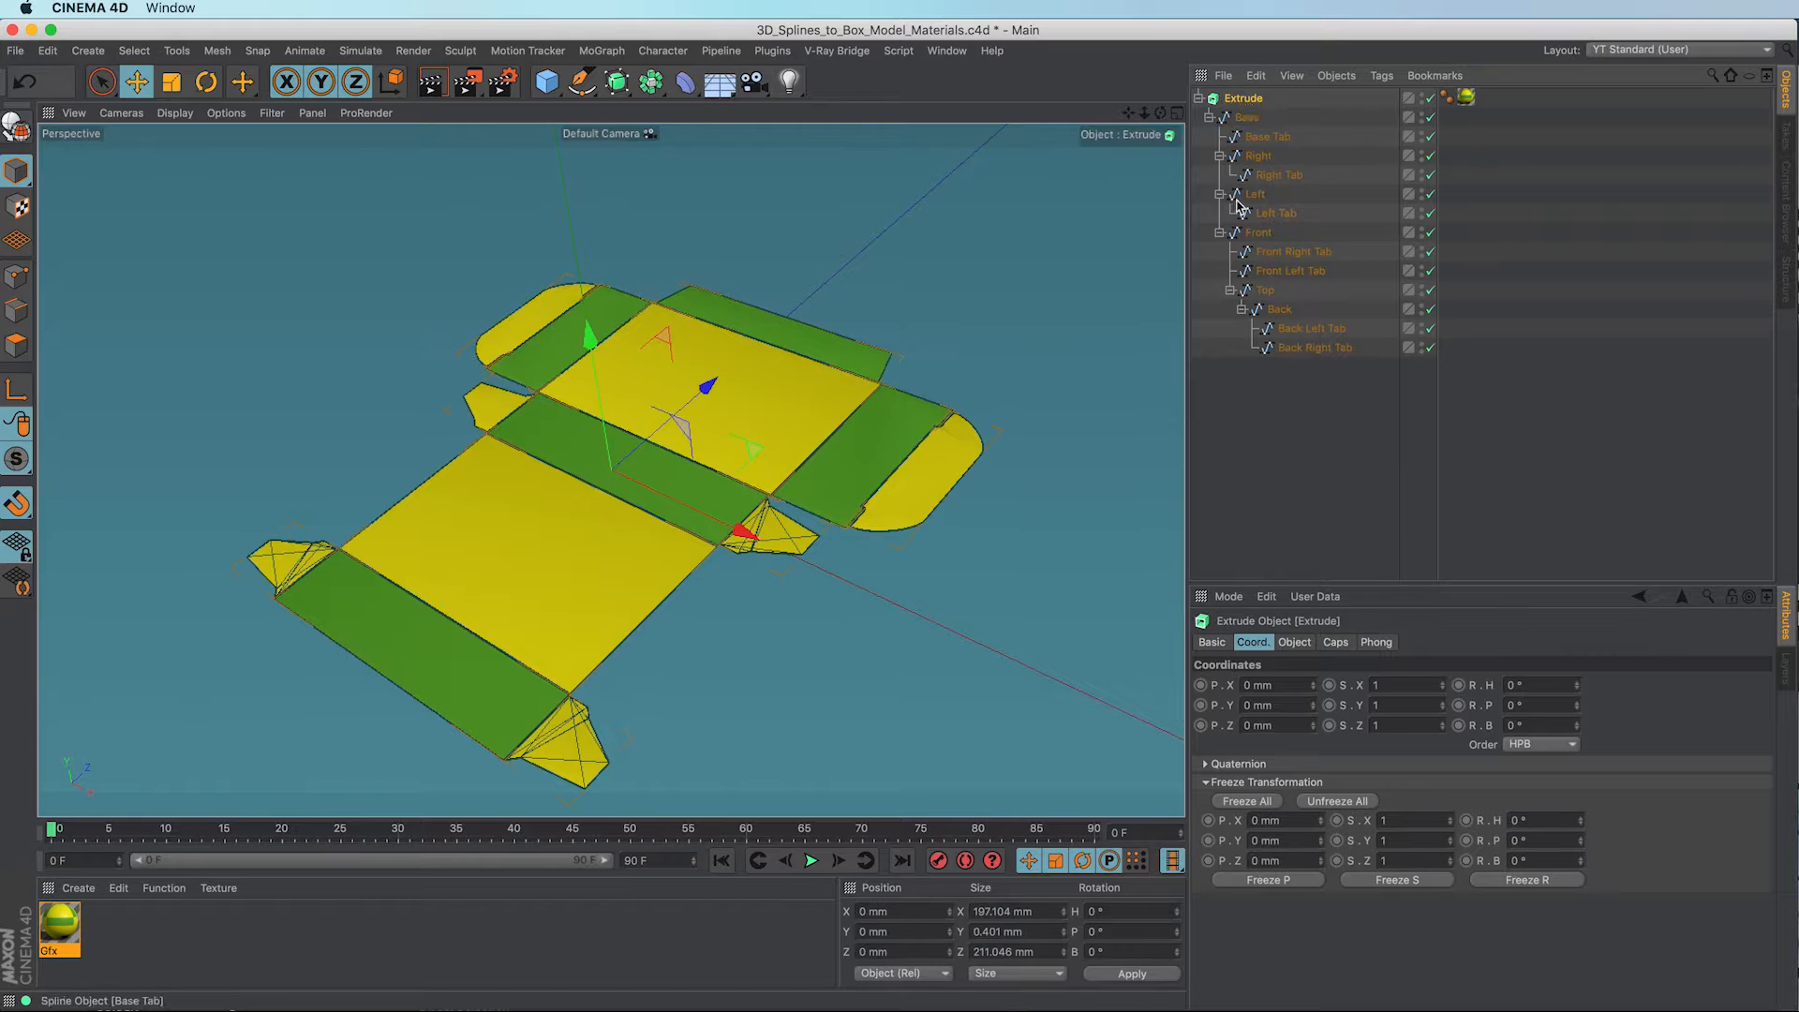
left_click(1294, 453)
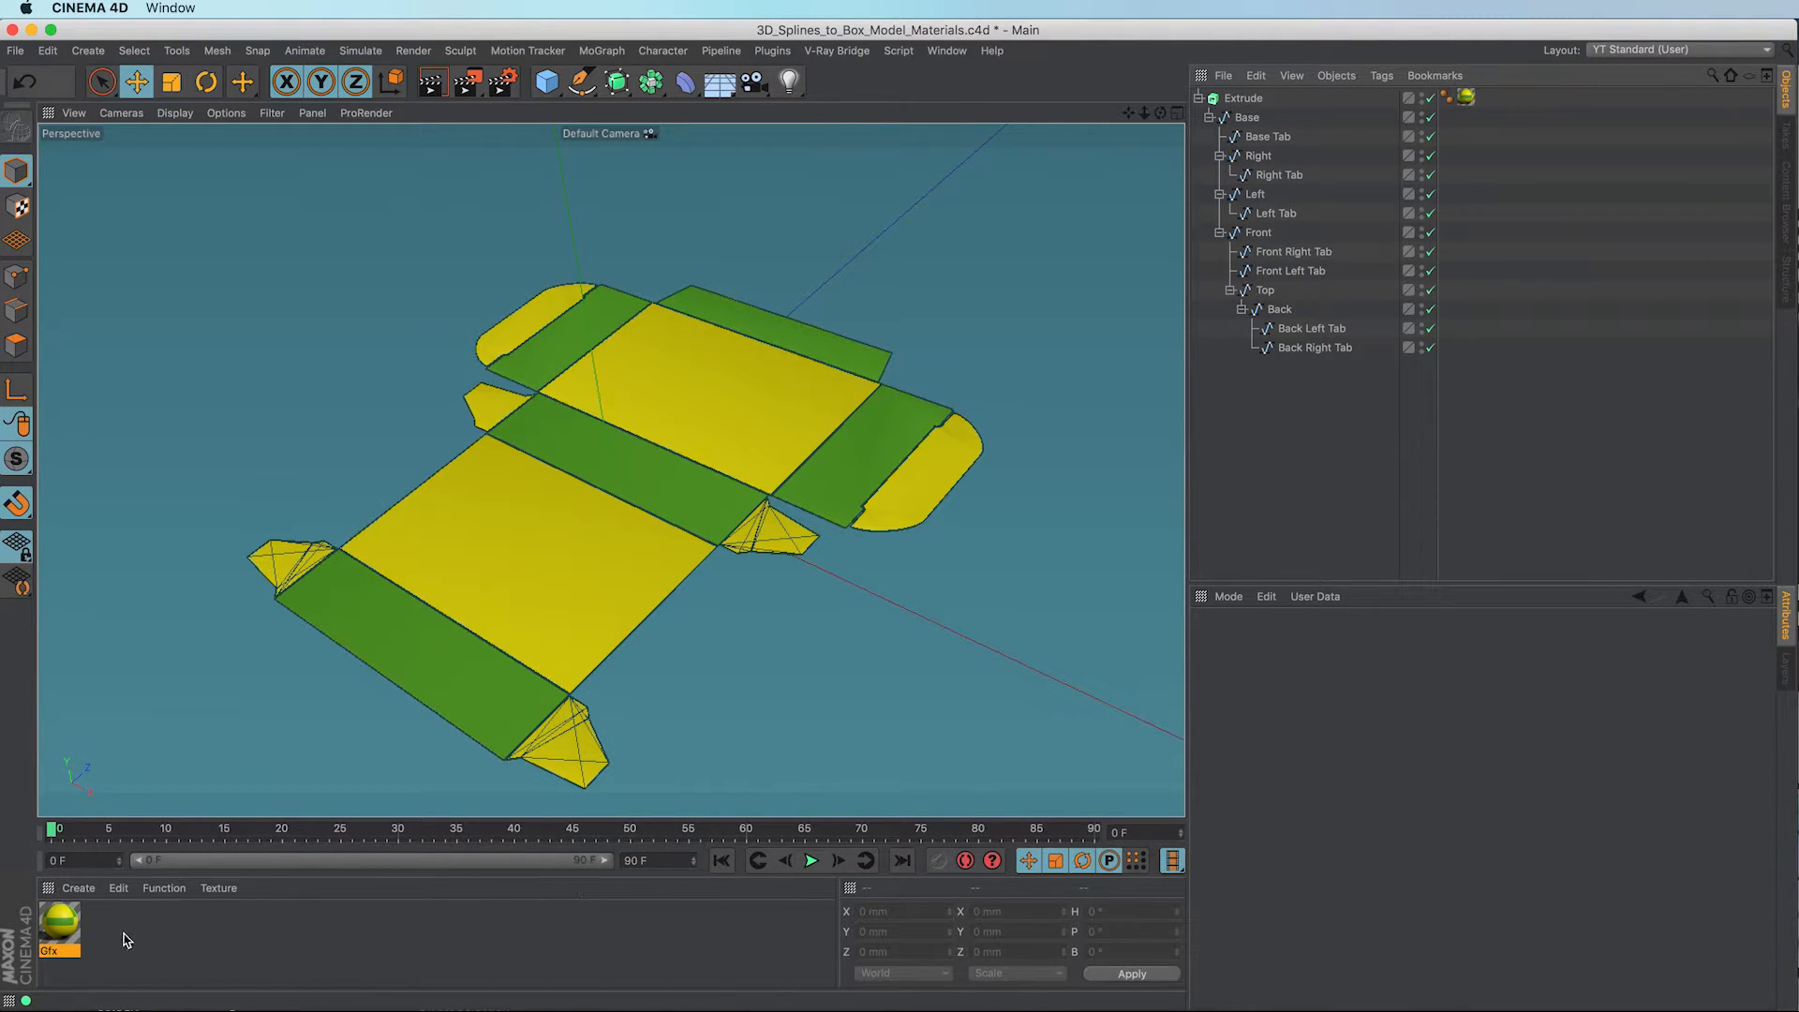
Step: Paste another White material into the scene and rename it as Board
key("super+v")
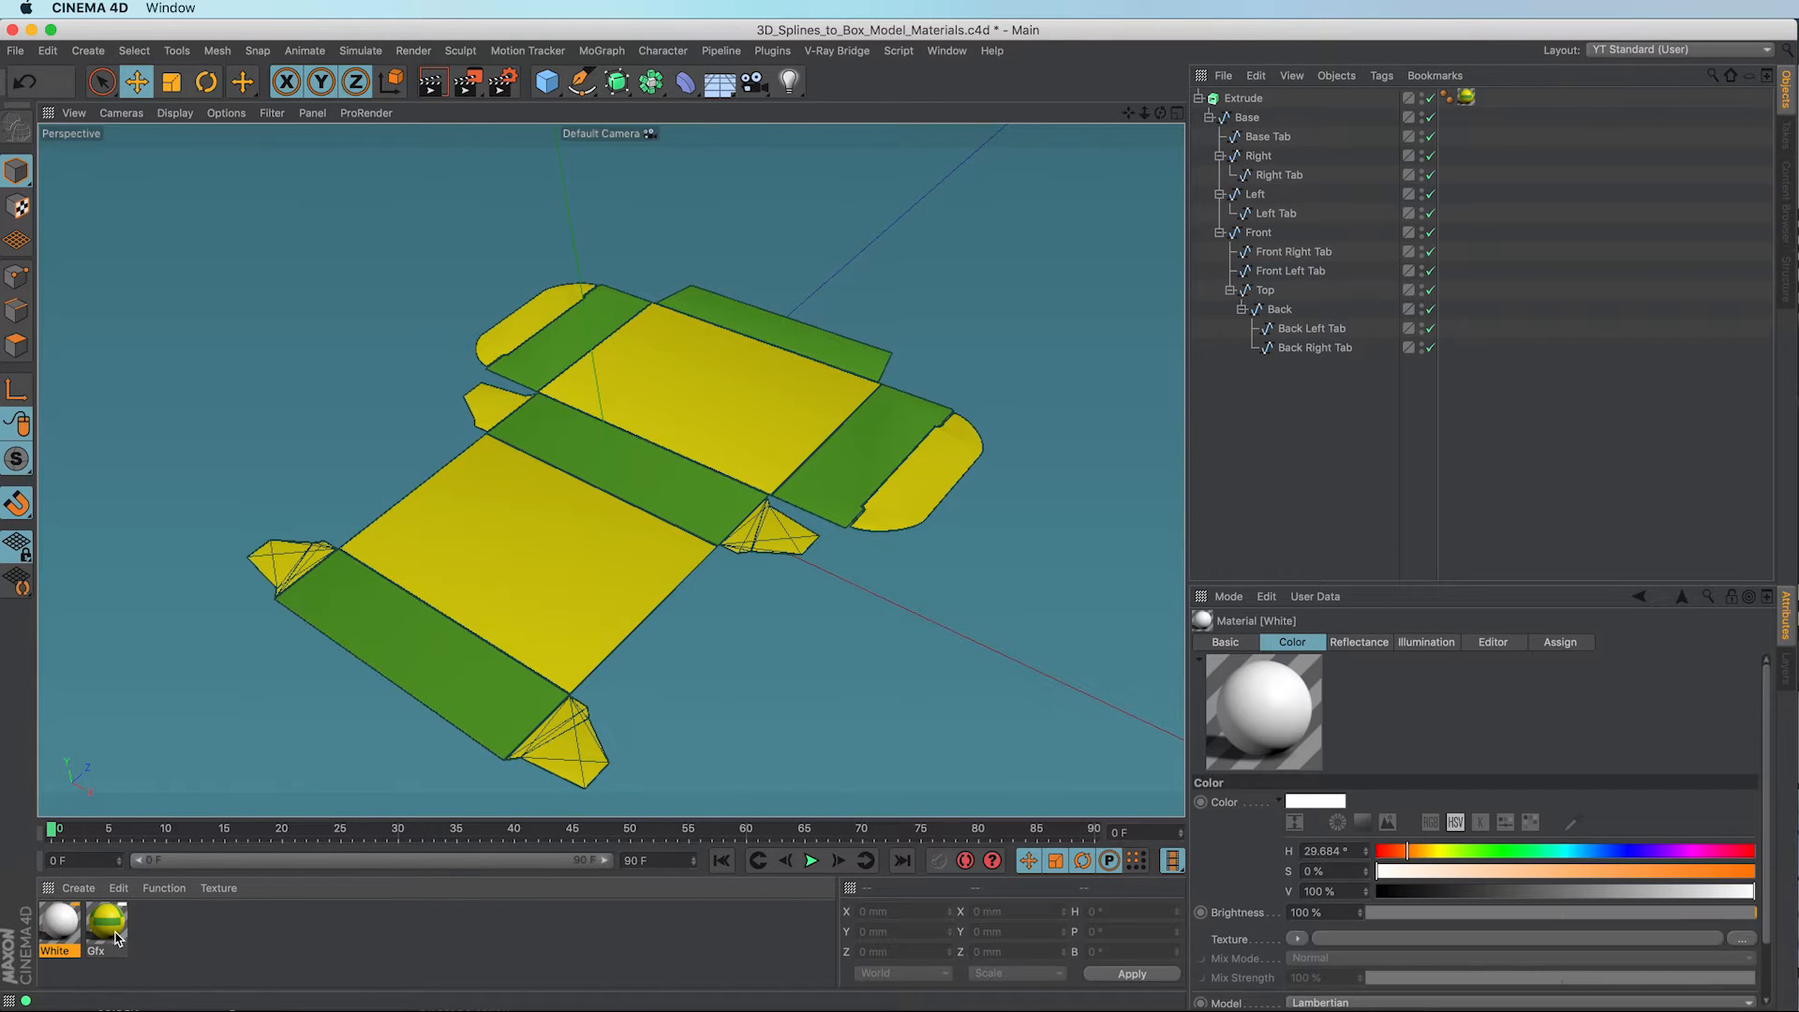
double_click(56, 926)
left_click_drag(459, 145, 817, 242)
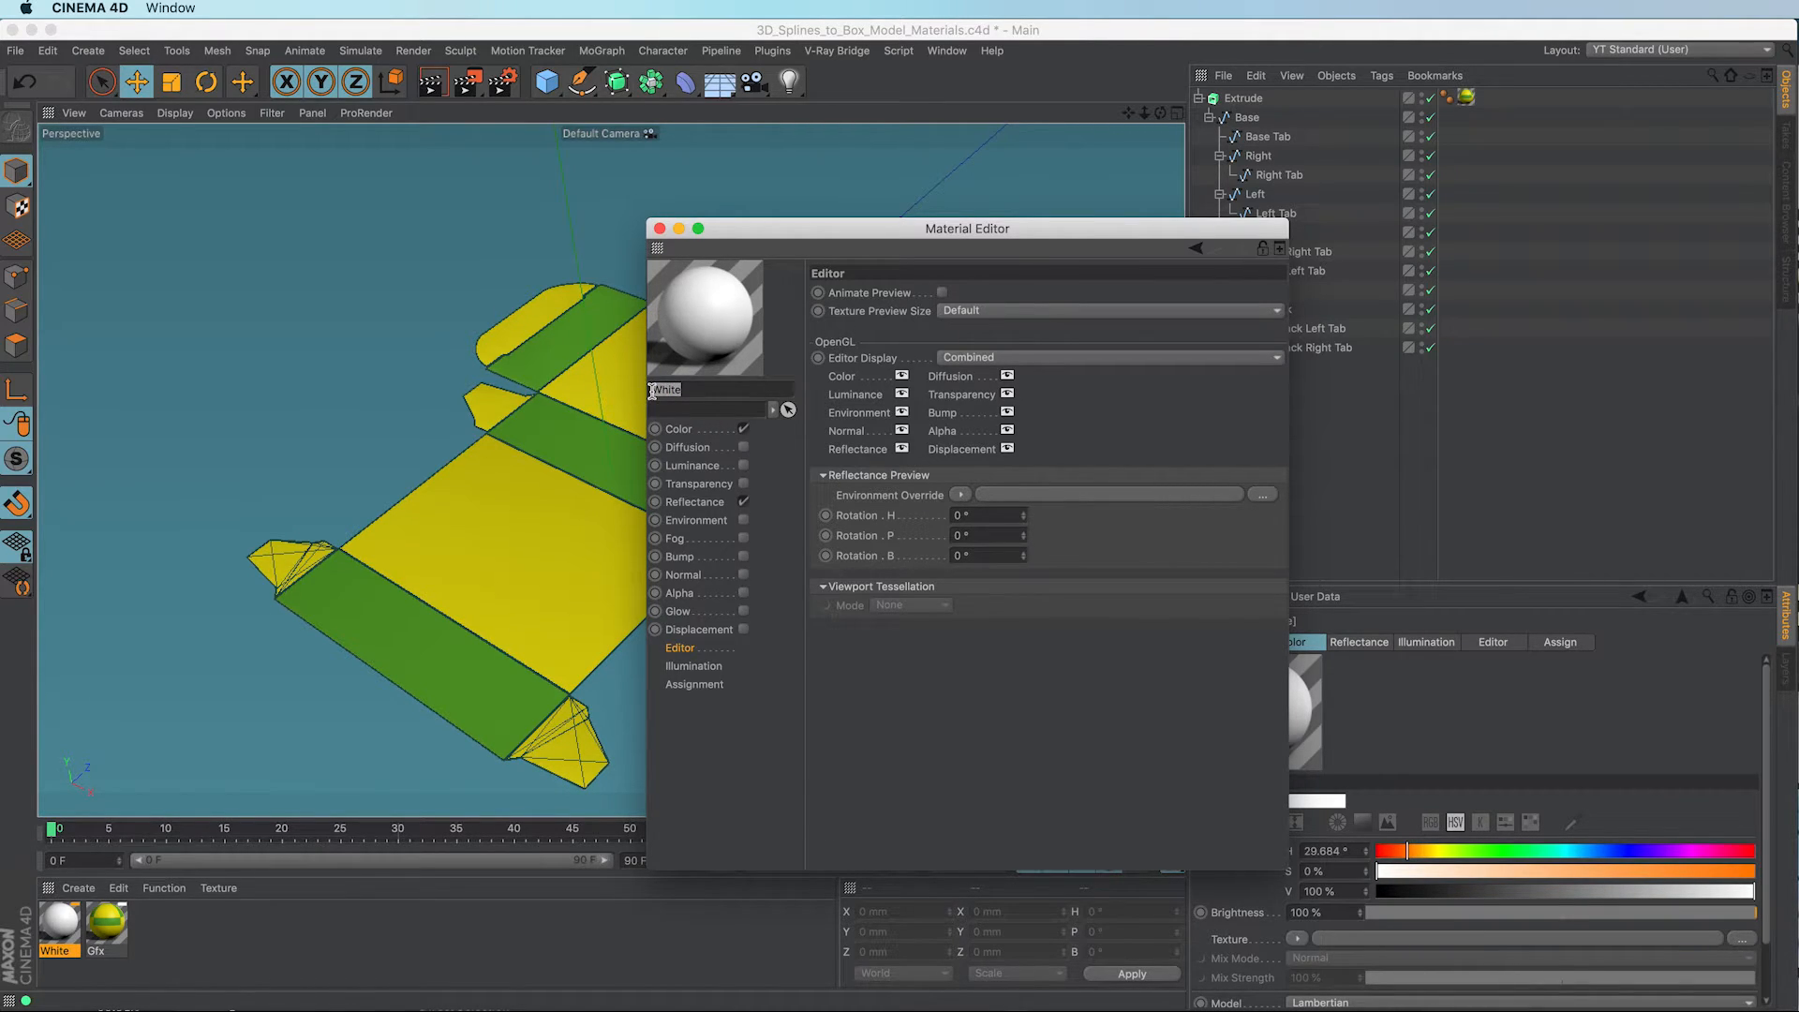
key("BackSpace")
key("Return")
Step: Set the Board material's colour to the light brown palette swatch and close the Material Editor
left_click(691, 431)
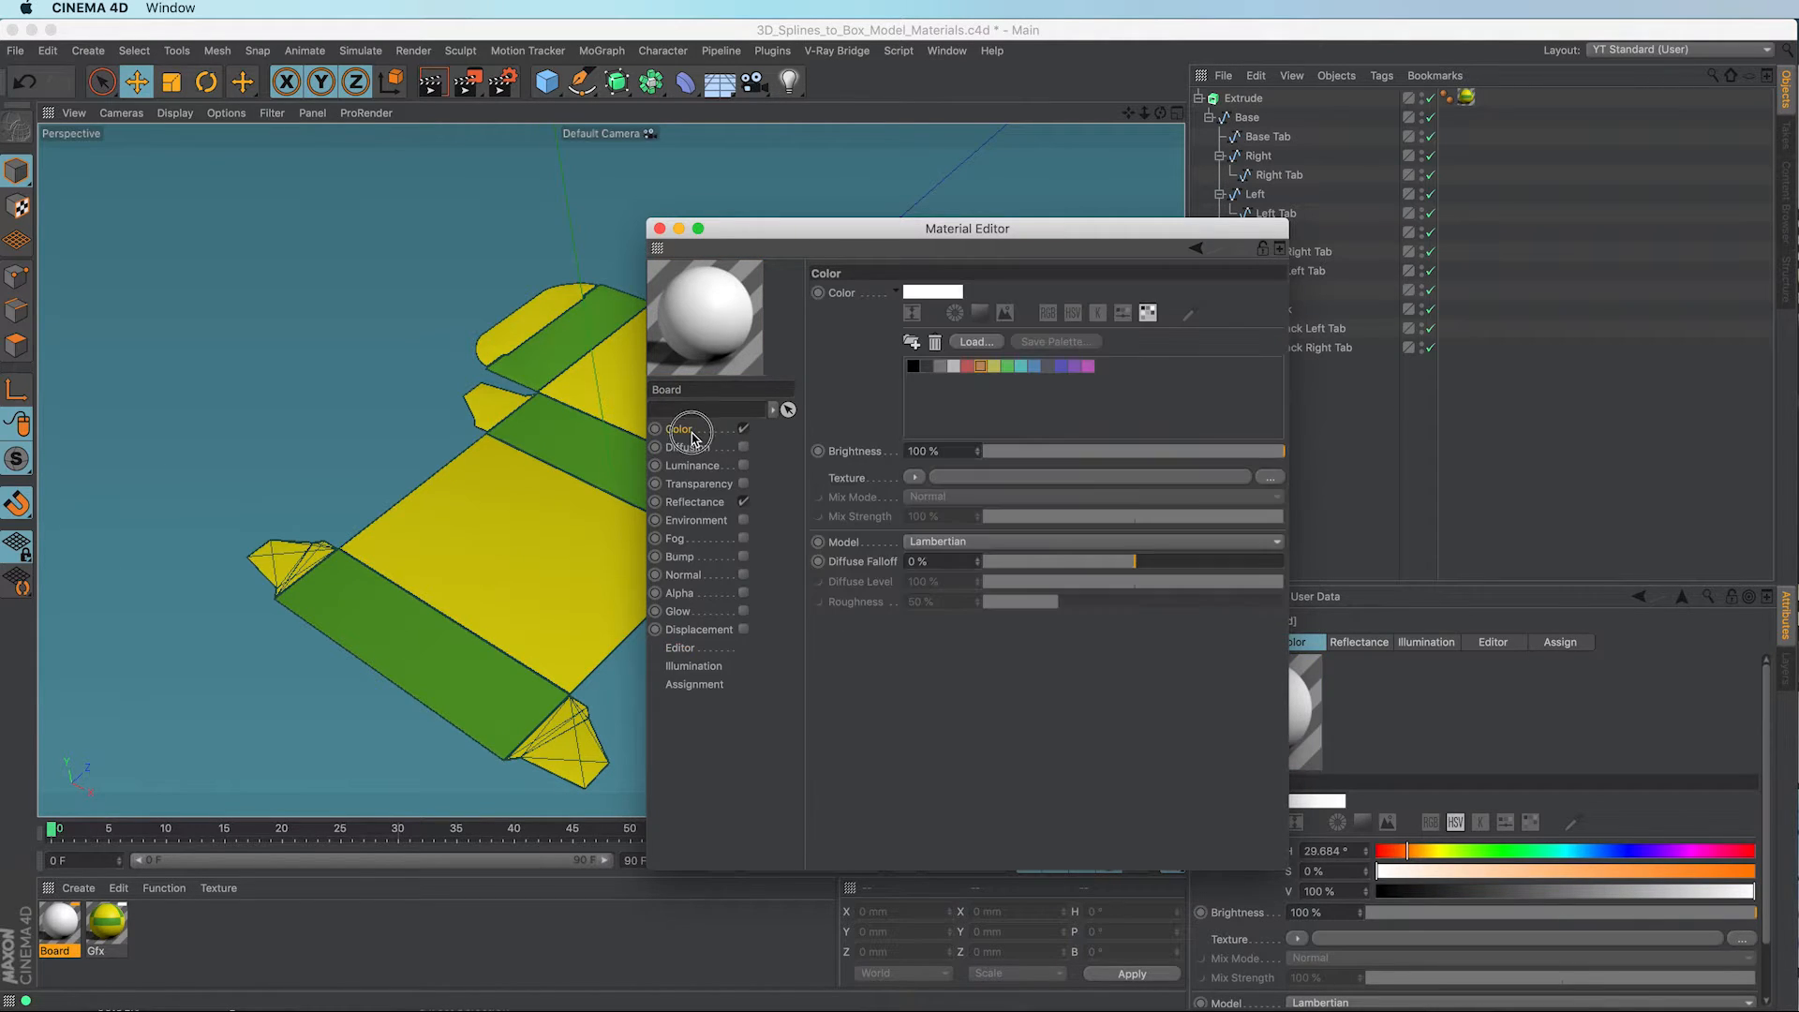
left_click(981, 365)
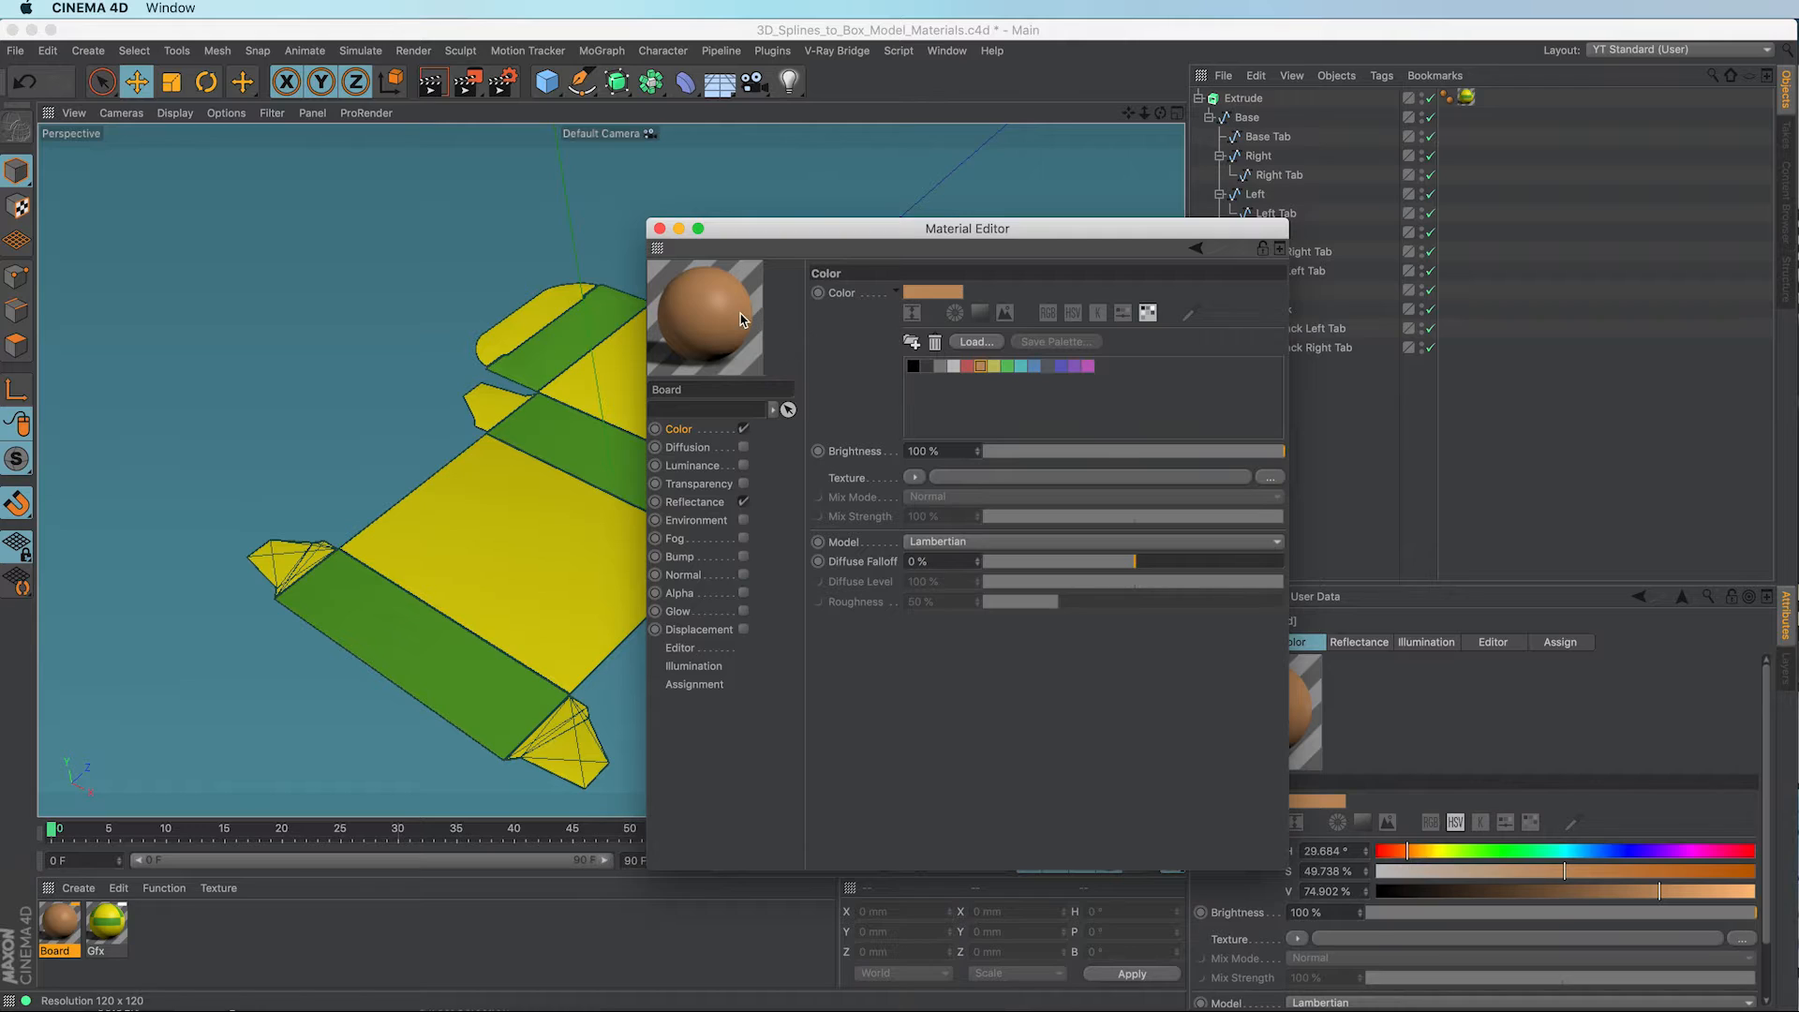
left_click(660, 229)
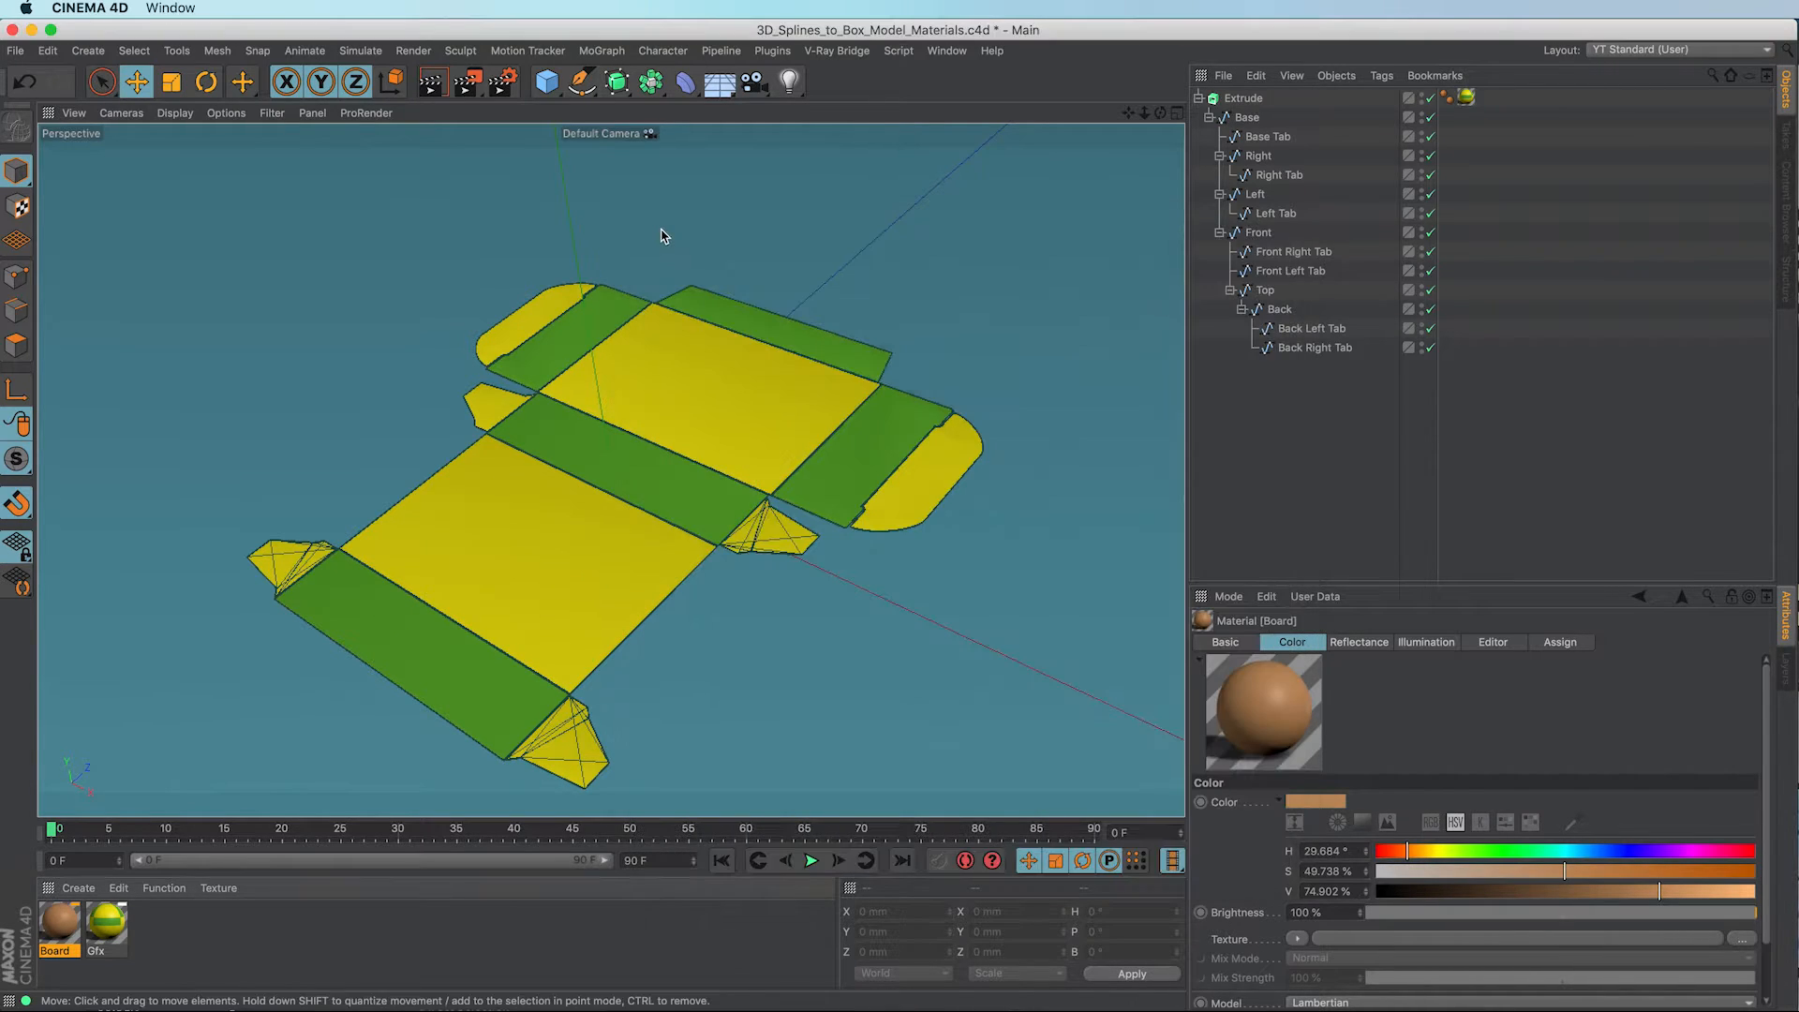
Step: Duplicate the Gfx texture tag on the Extrude object and replace the first tag's material with Board
left_click(1467, 98)
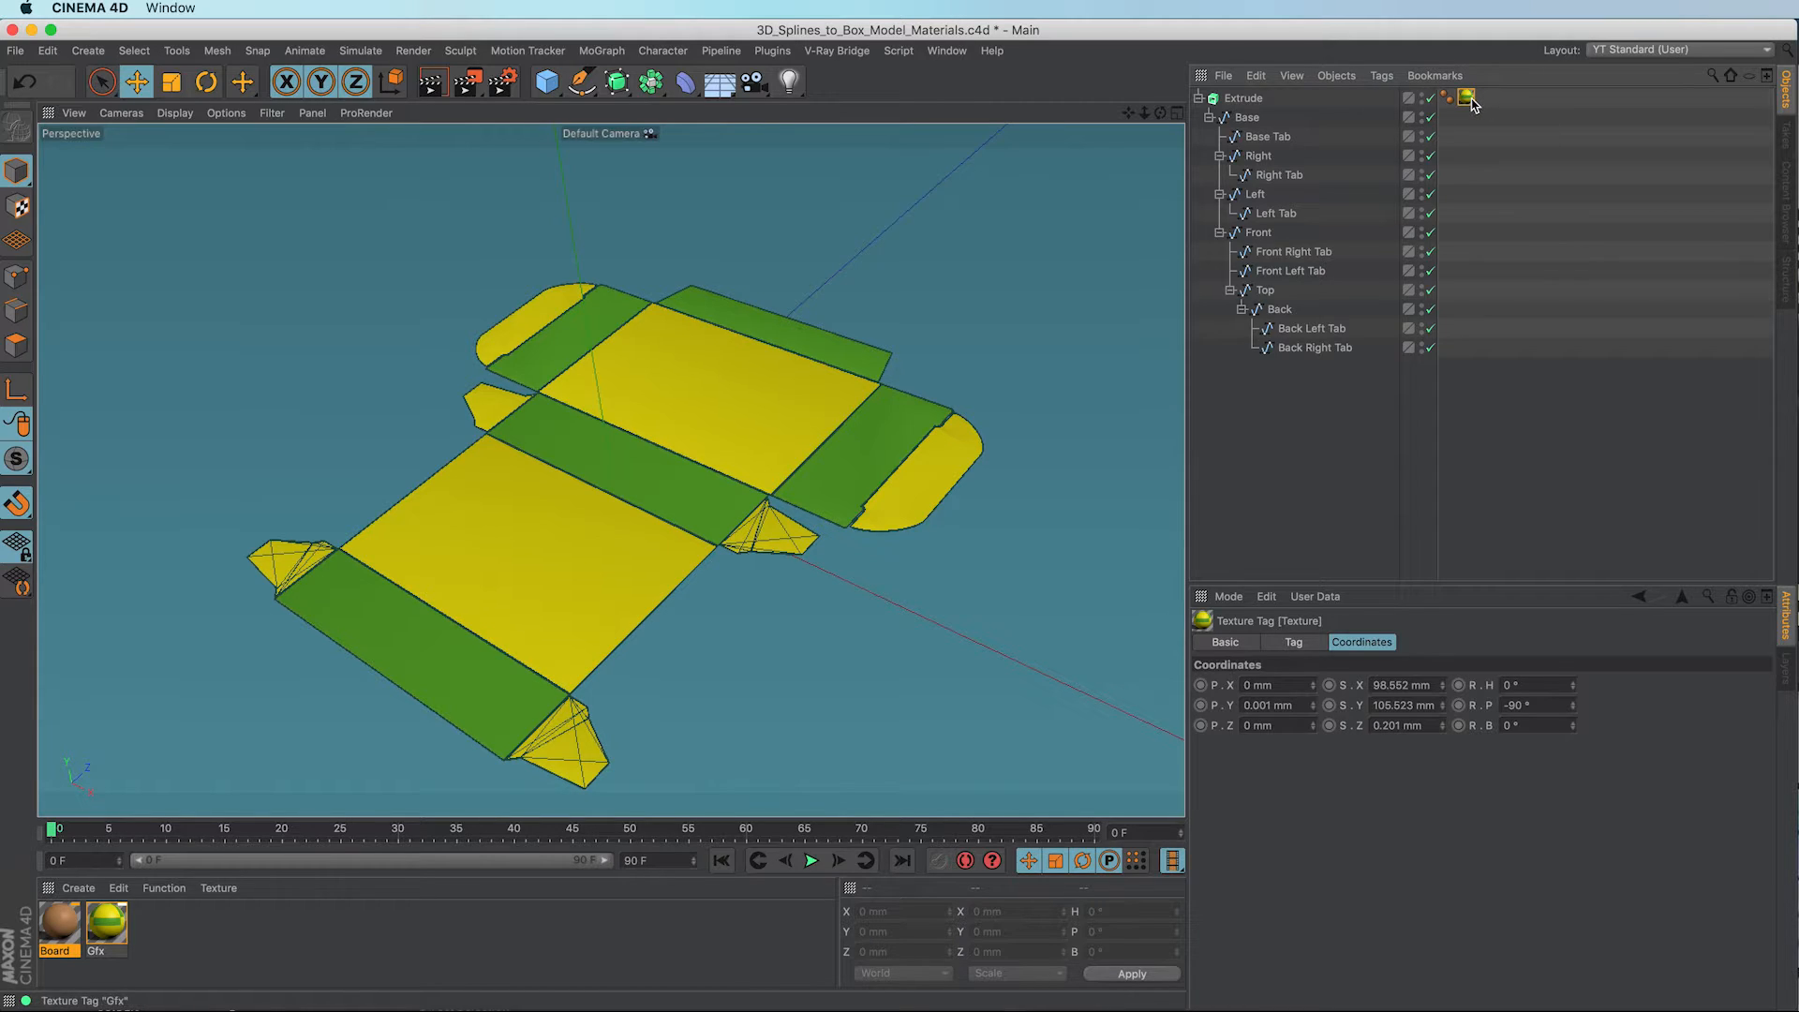
left_click(1468, 97)
left_click_drag(1488, 103, 1490, 105, "ctrl")
left_click(71, 920)
left_click_drag(71, 920, 1468, 100)
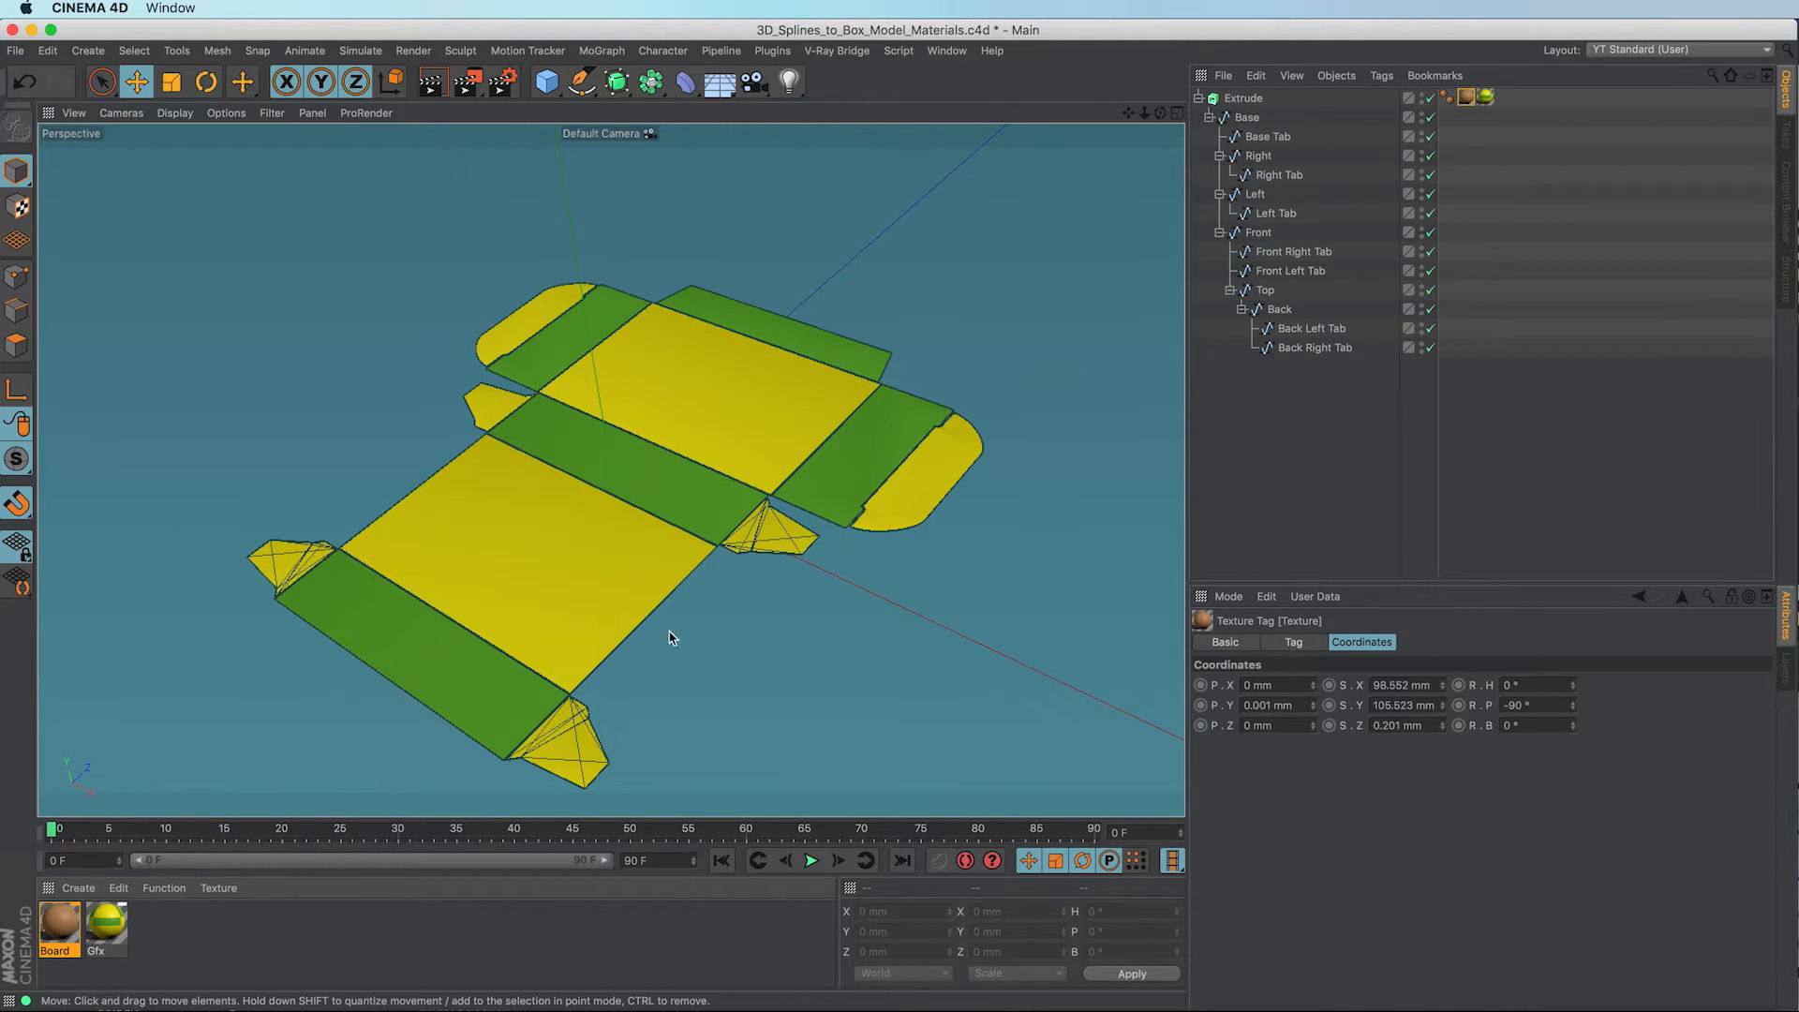
Step: Restrict the Gfx texture tag on the Extrude object to the C2 cap selection
left_click(1485, 97)
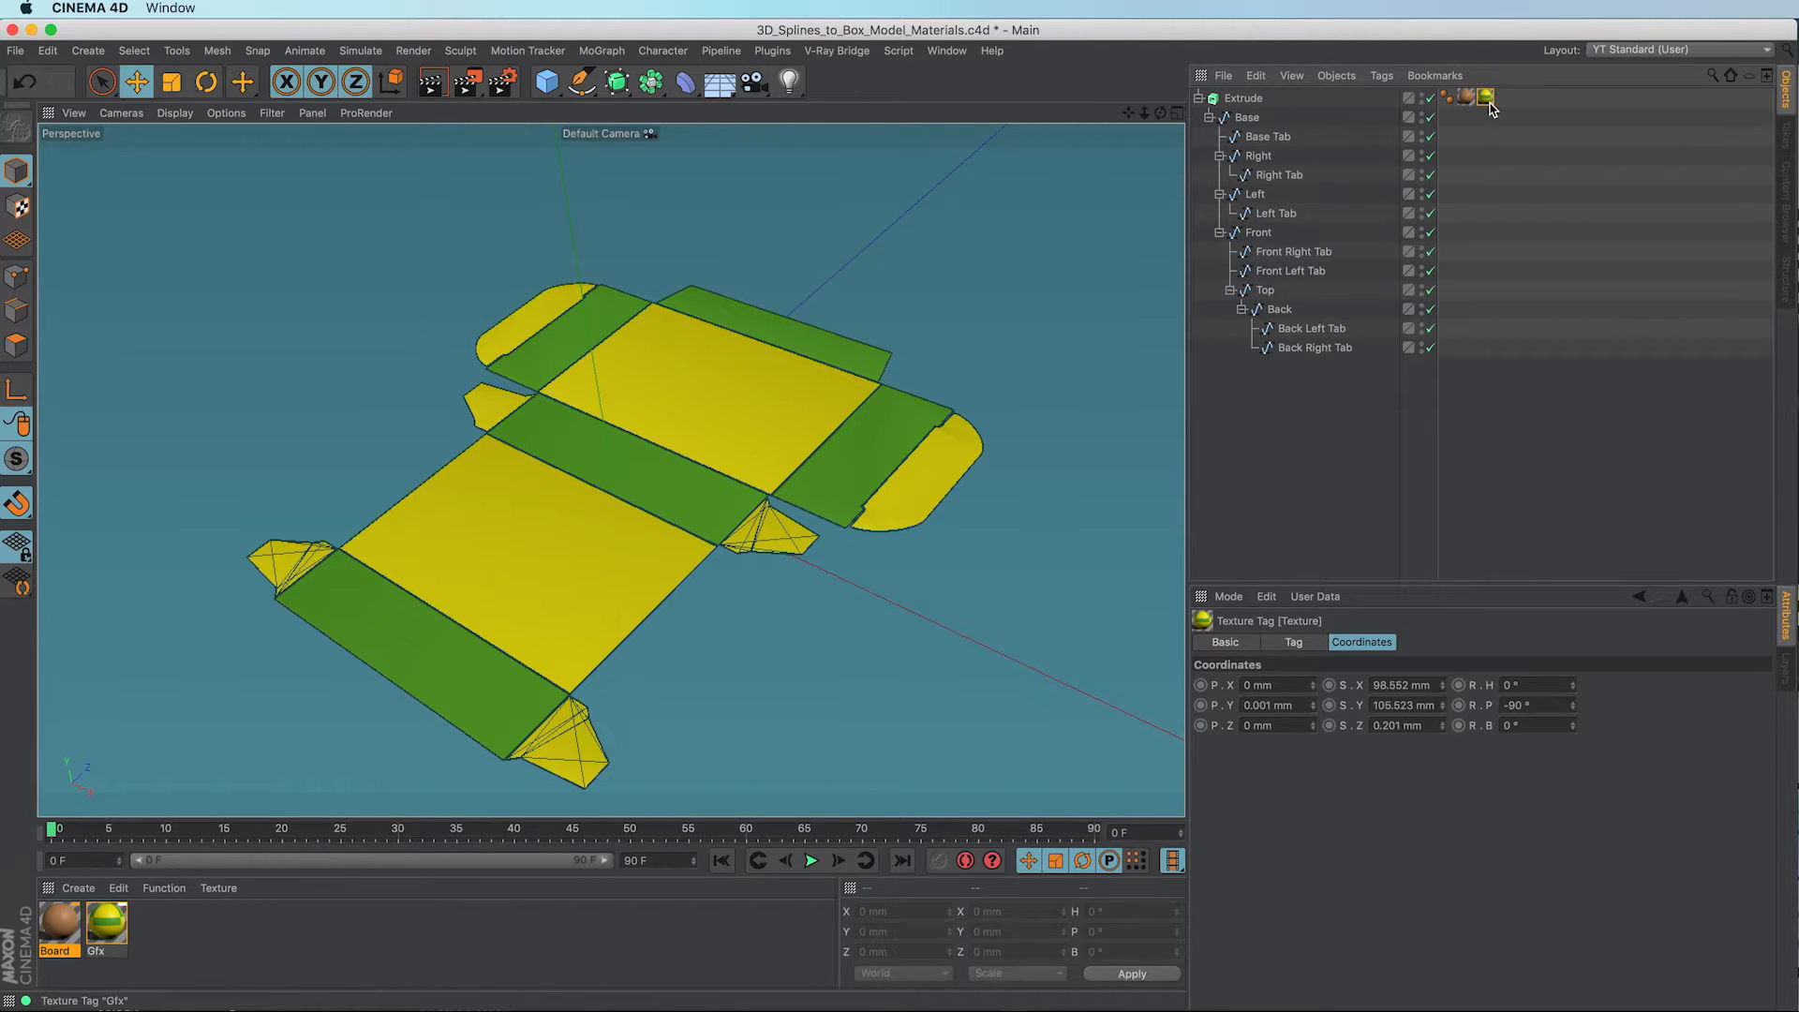
left_click(1310, 643)
left_click(1338, 708)
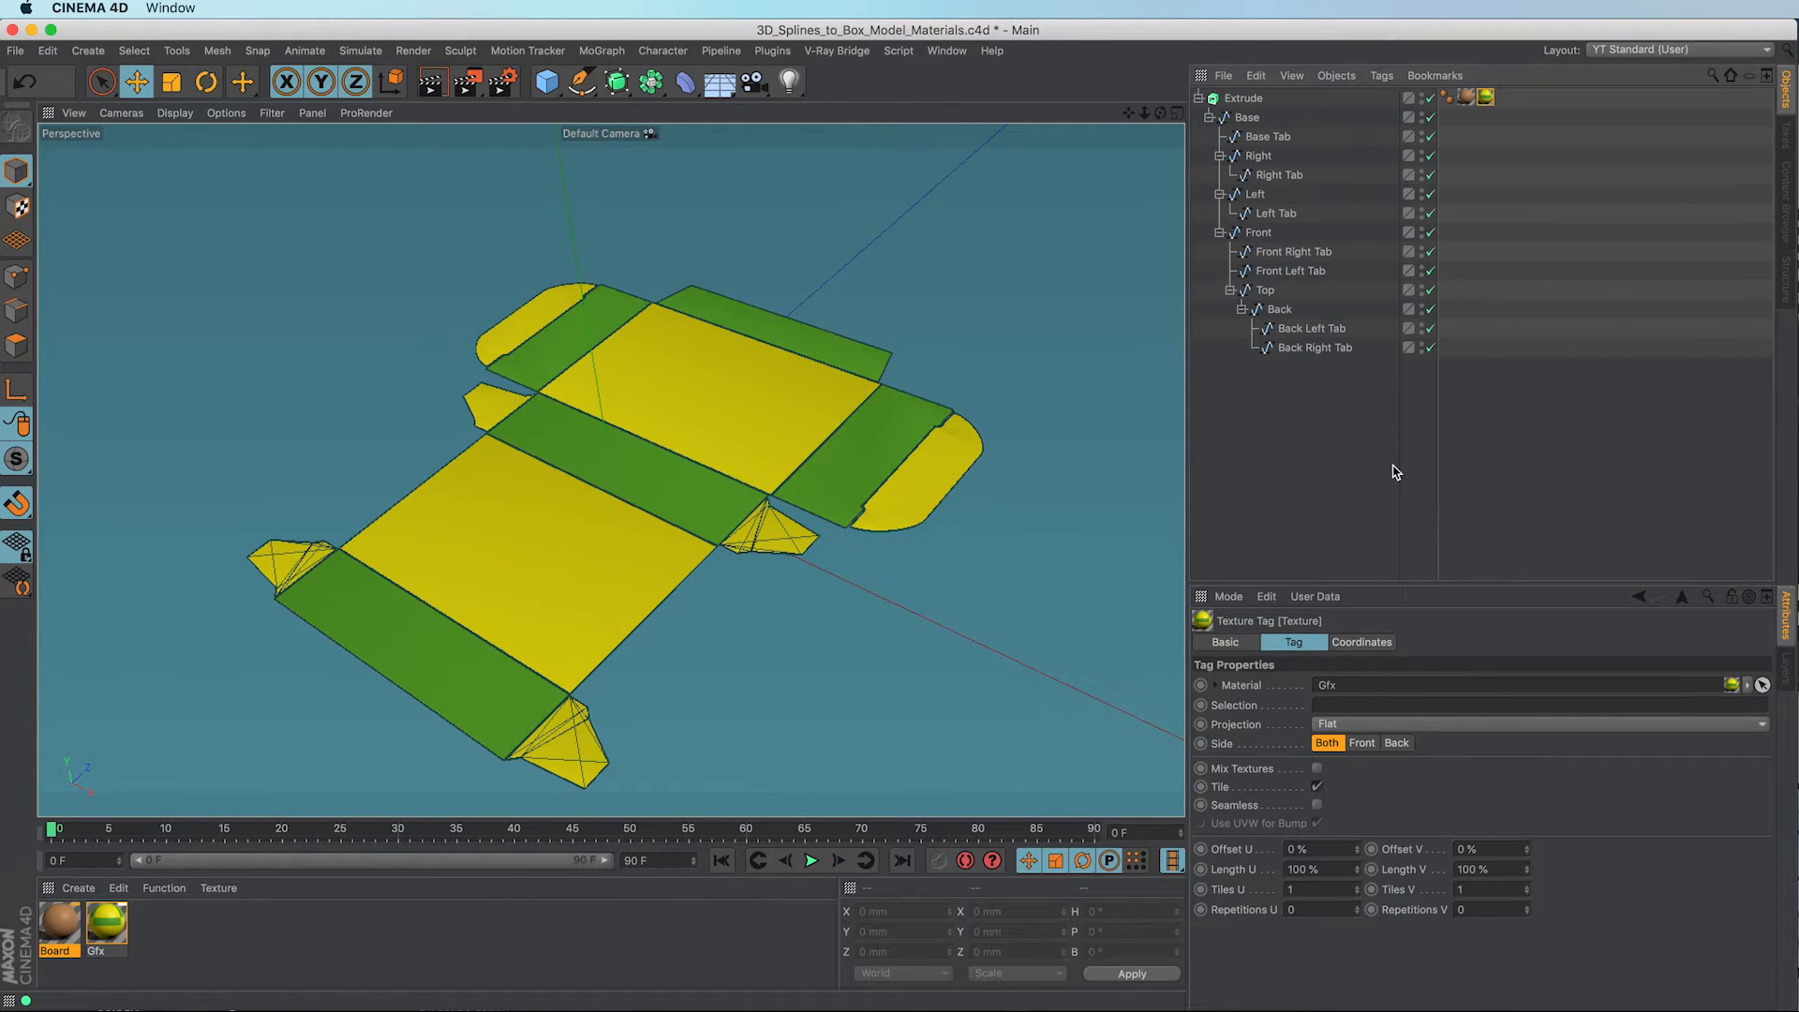
left_click(1329, 708)
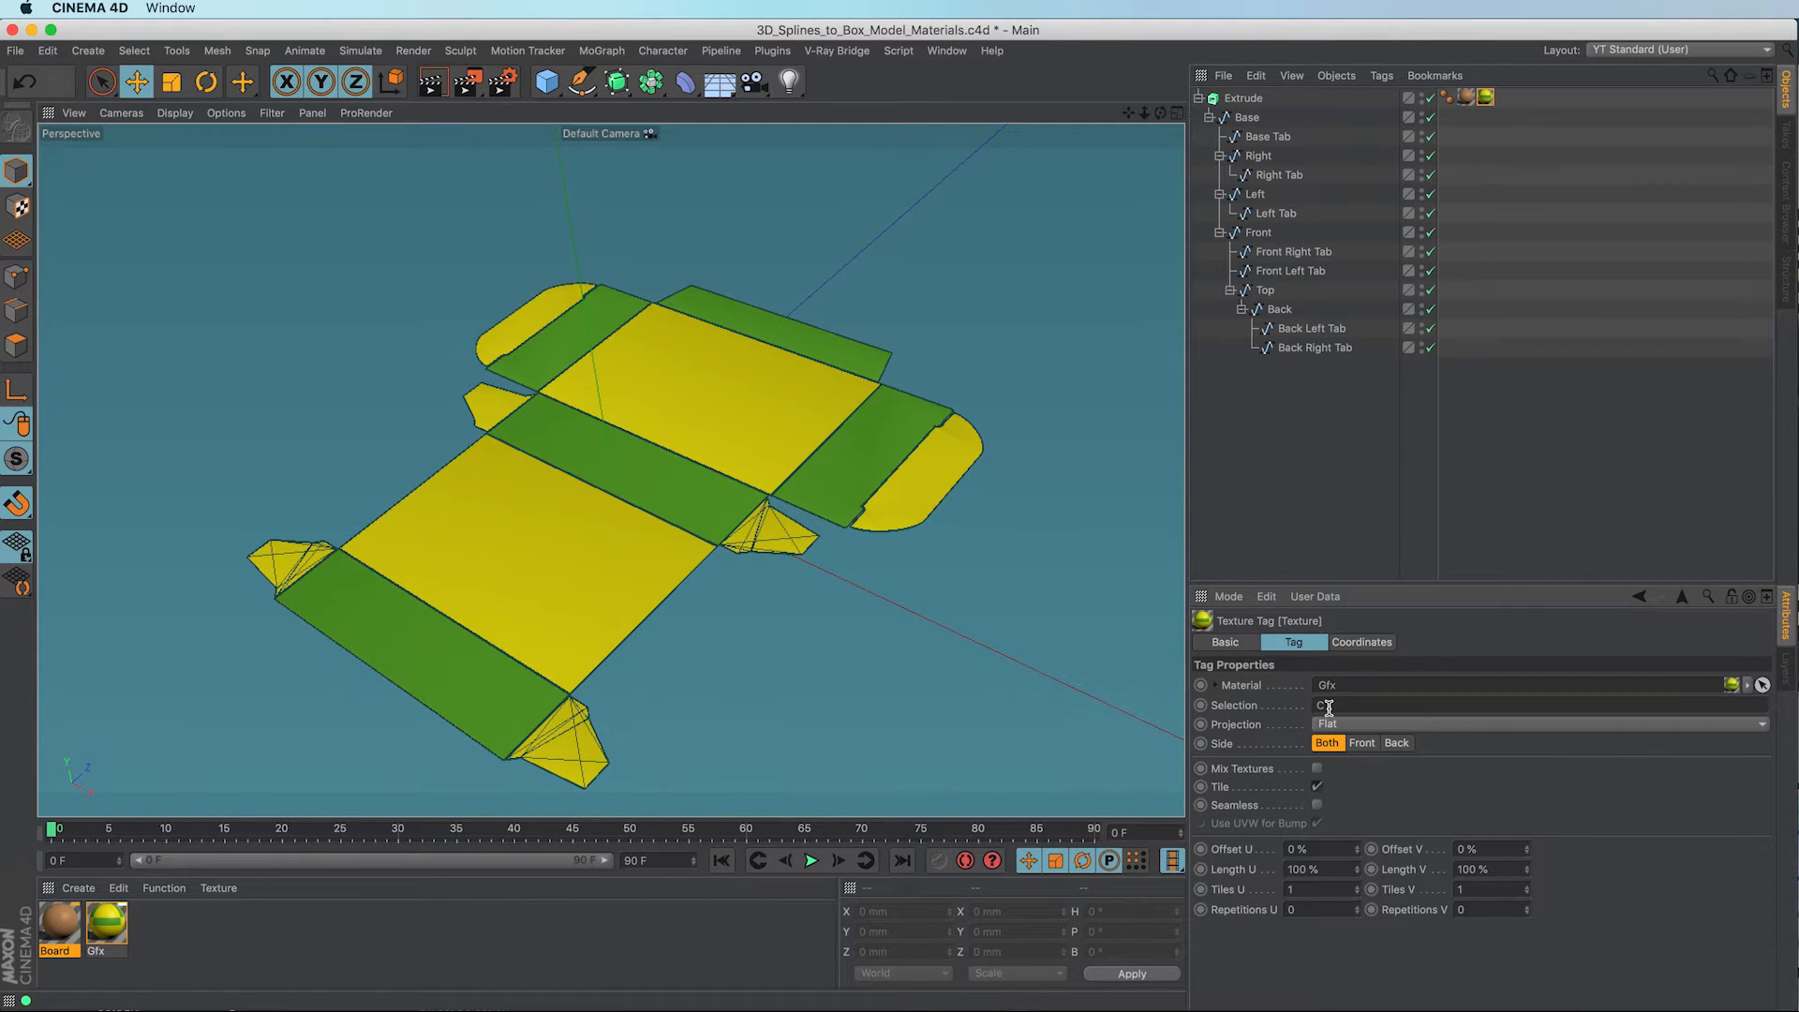
type("C2")
Step: Switch the viewport to Gouraud shading without lines and examine the panel edges and joints from close up
left_click_drag(800, 457, 800, 457, "alt")
key("n")
key("a")
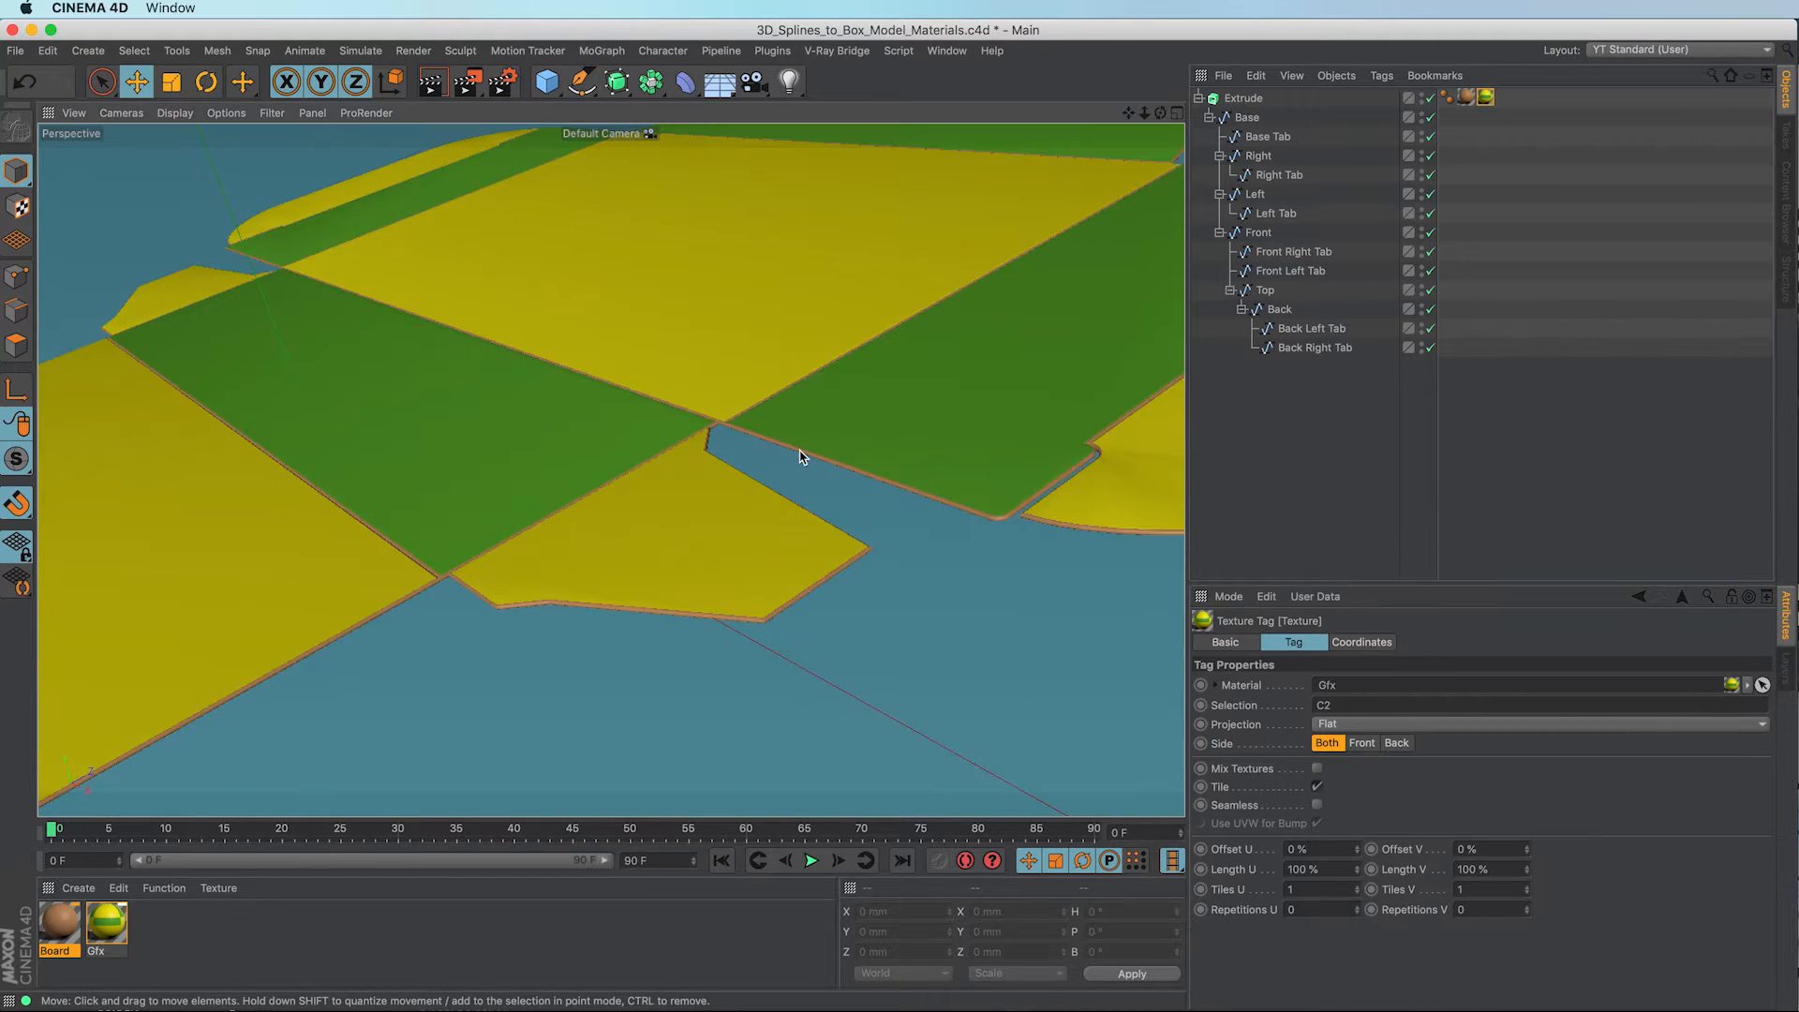
right_click_drag(801, 458, 801, 457, "alt")
left_click_drag(800, 458, 800, 457, "alt")
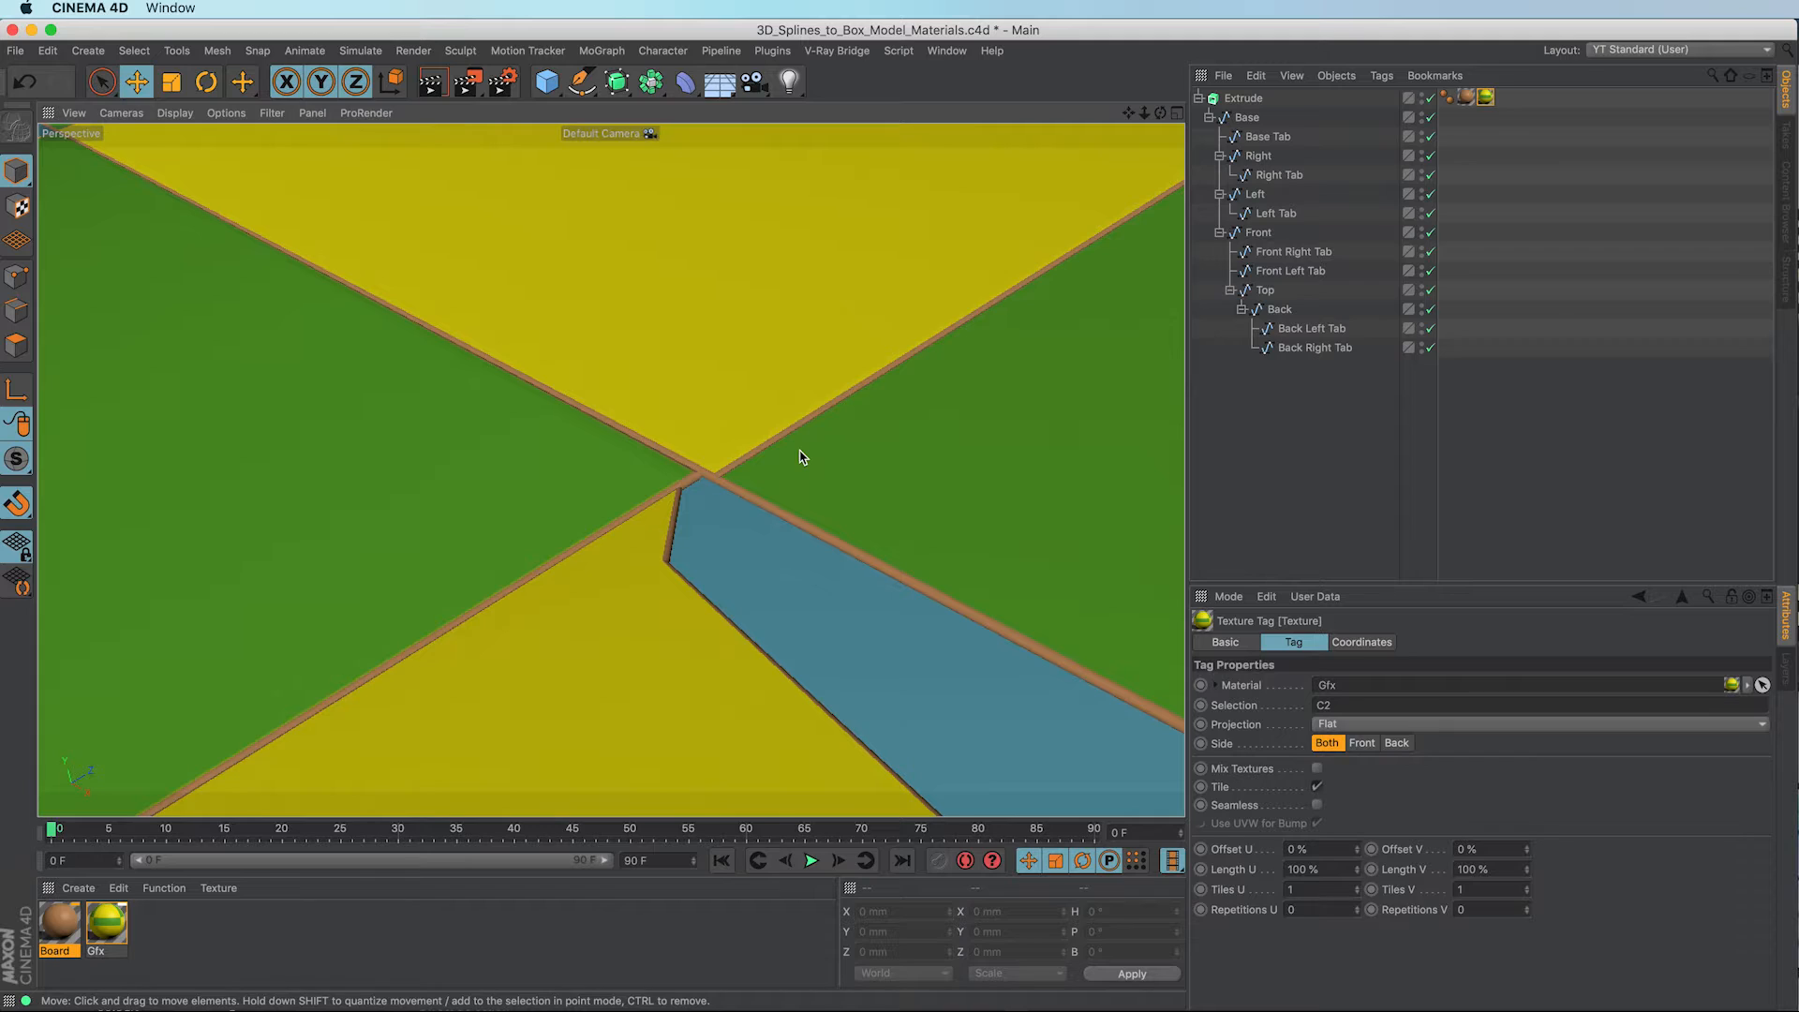
Step: Duplicate the C2 Gfx texture tag on the Extrude object and restrict the copy to the R2 rounding selection
left_click(1488, 99)
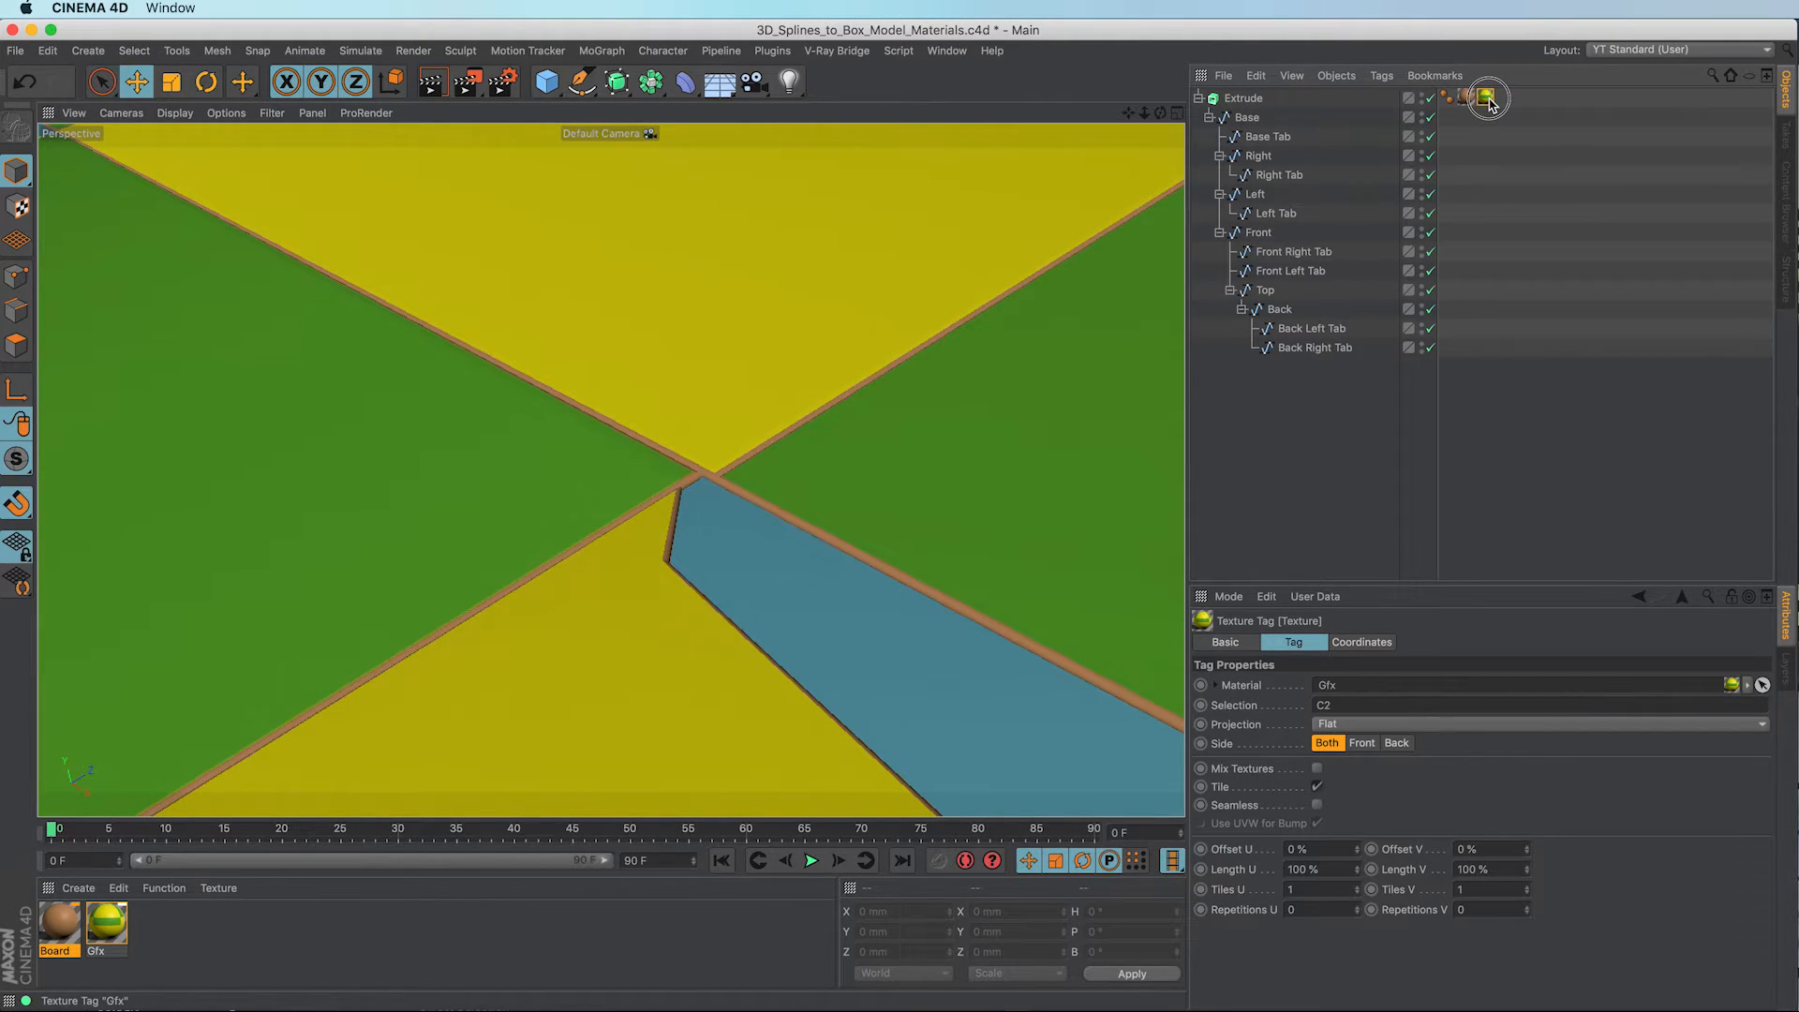
left_click_drag(1491, 101, 1505, 99, "ctrl")
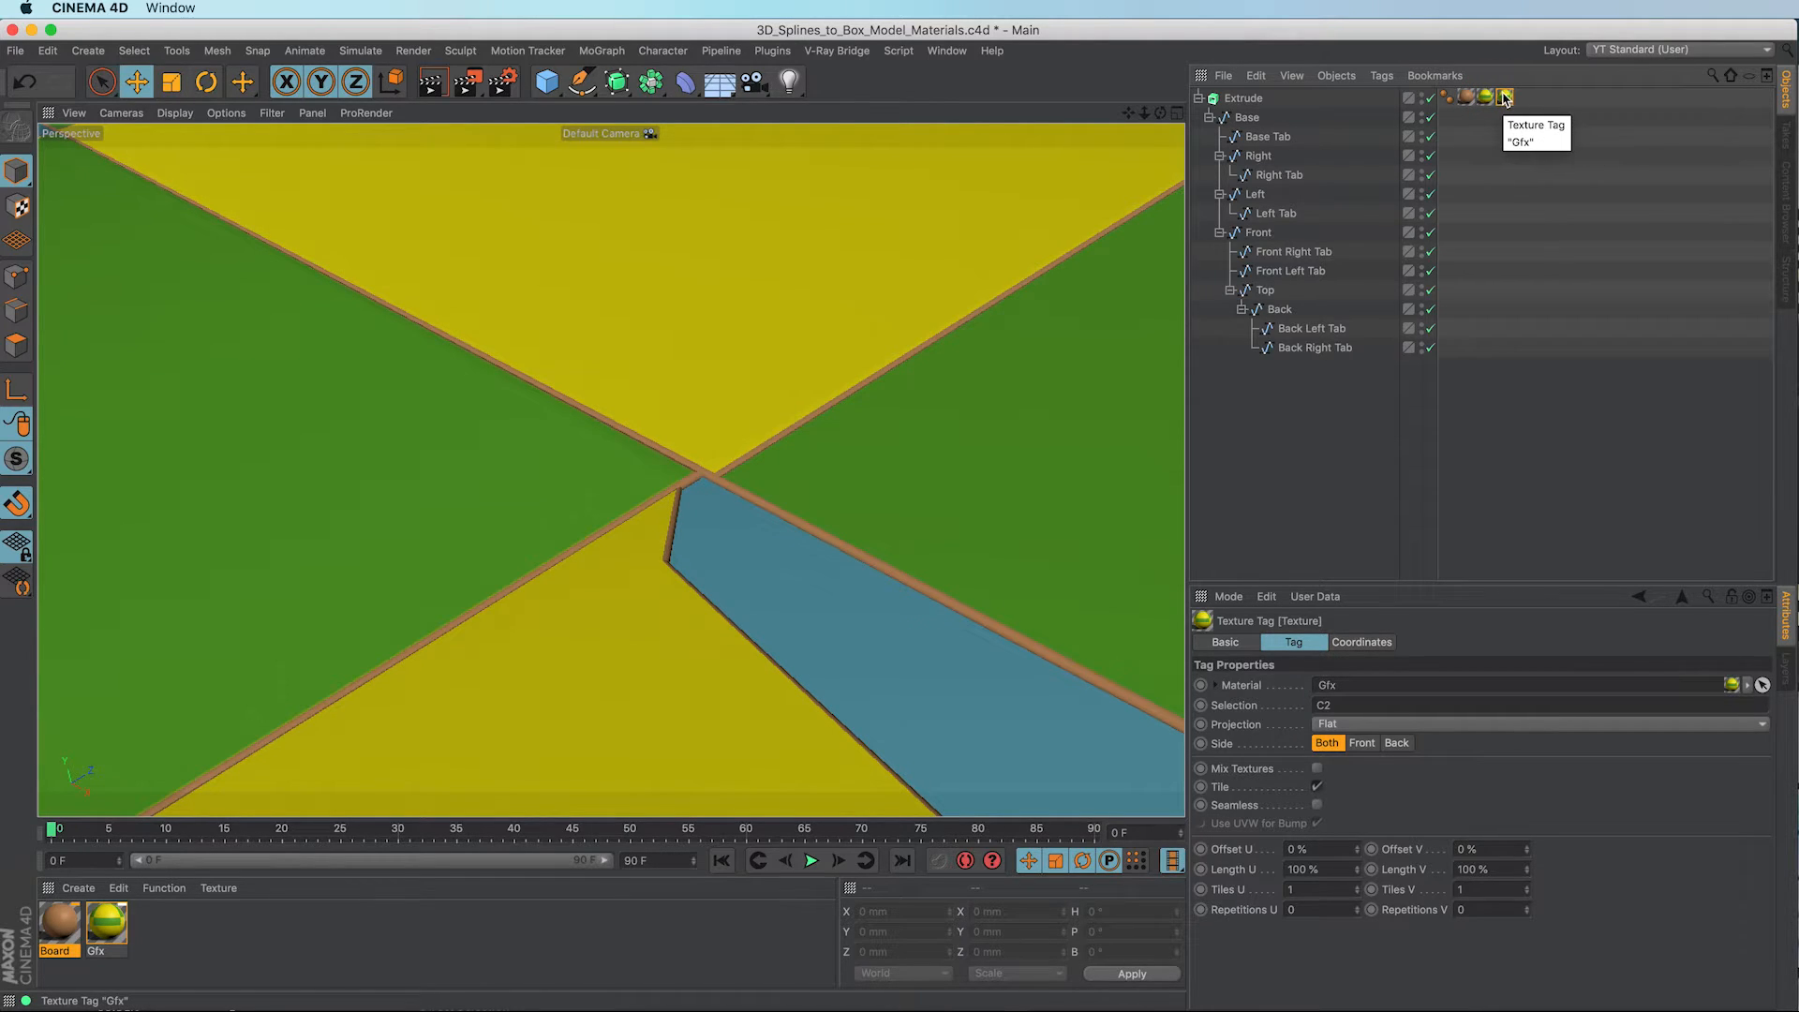
left_click(1323, 705)
type("C2")
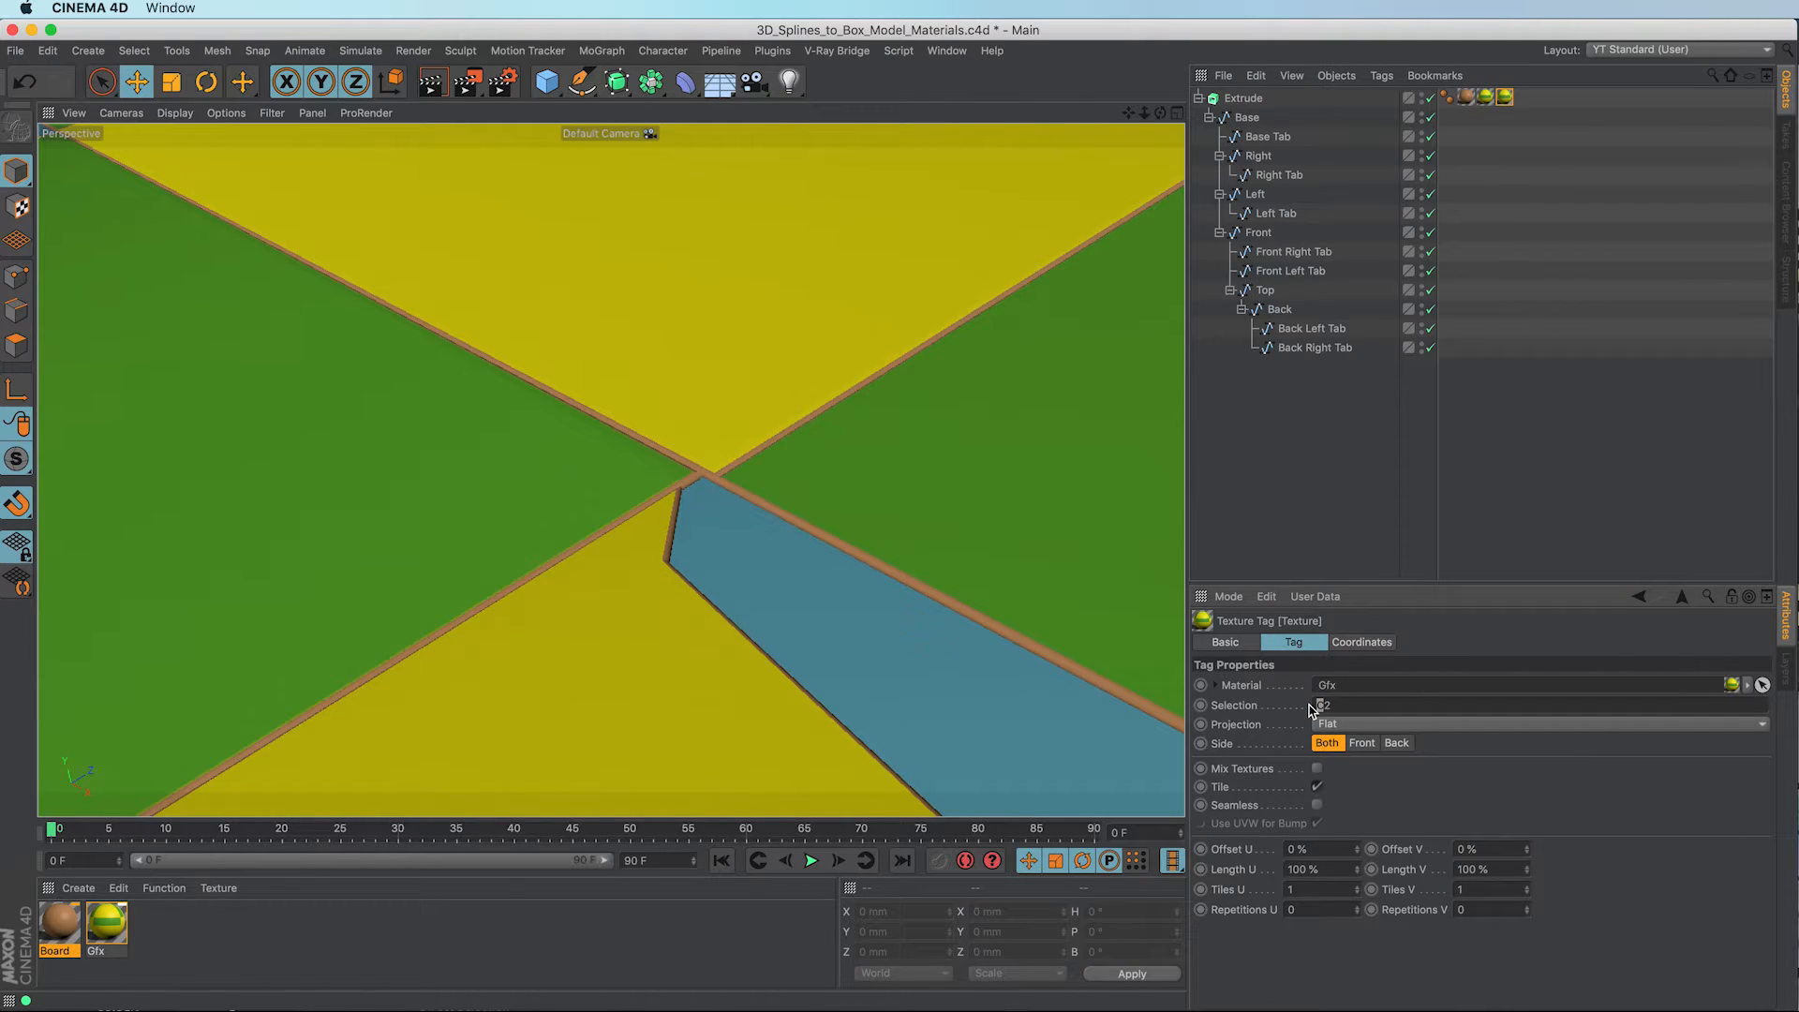
key("Return")
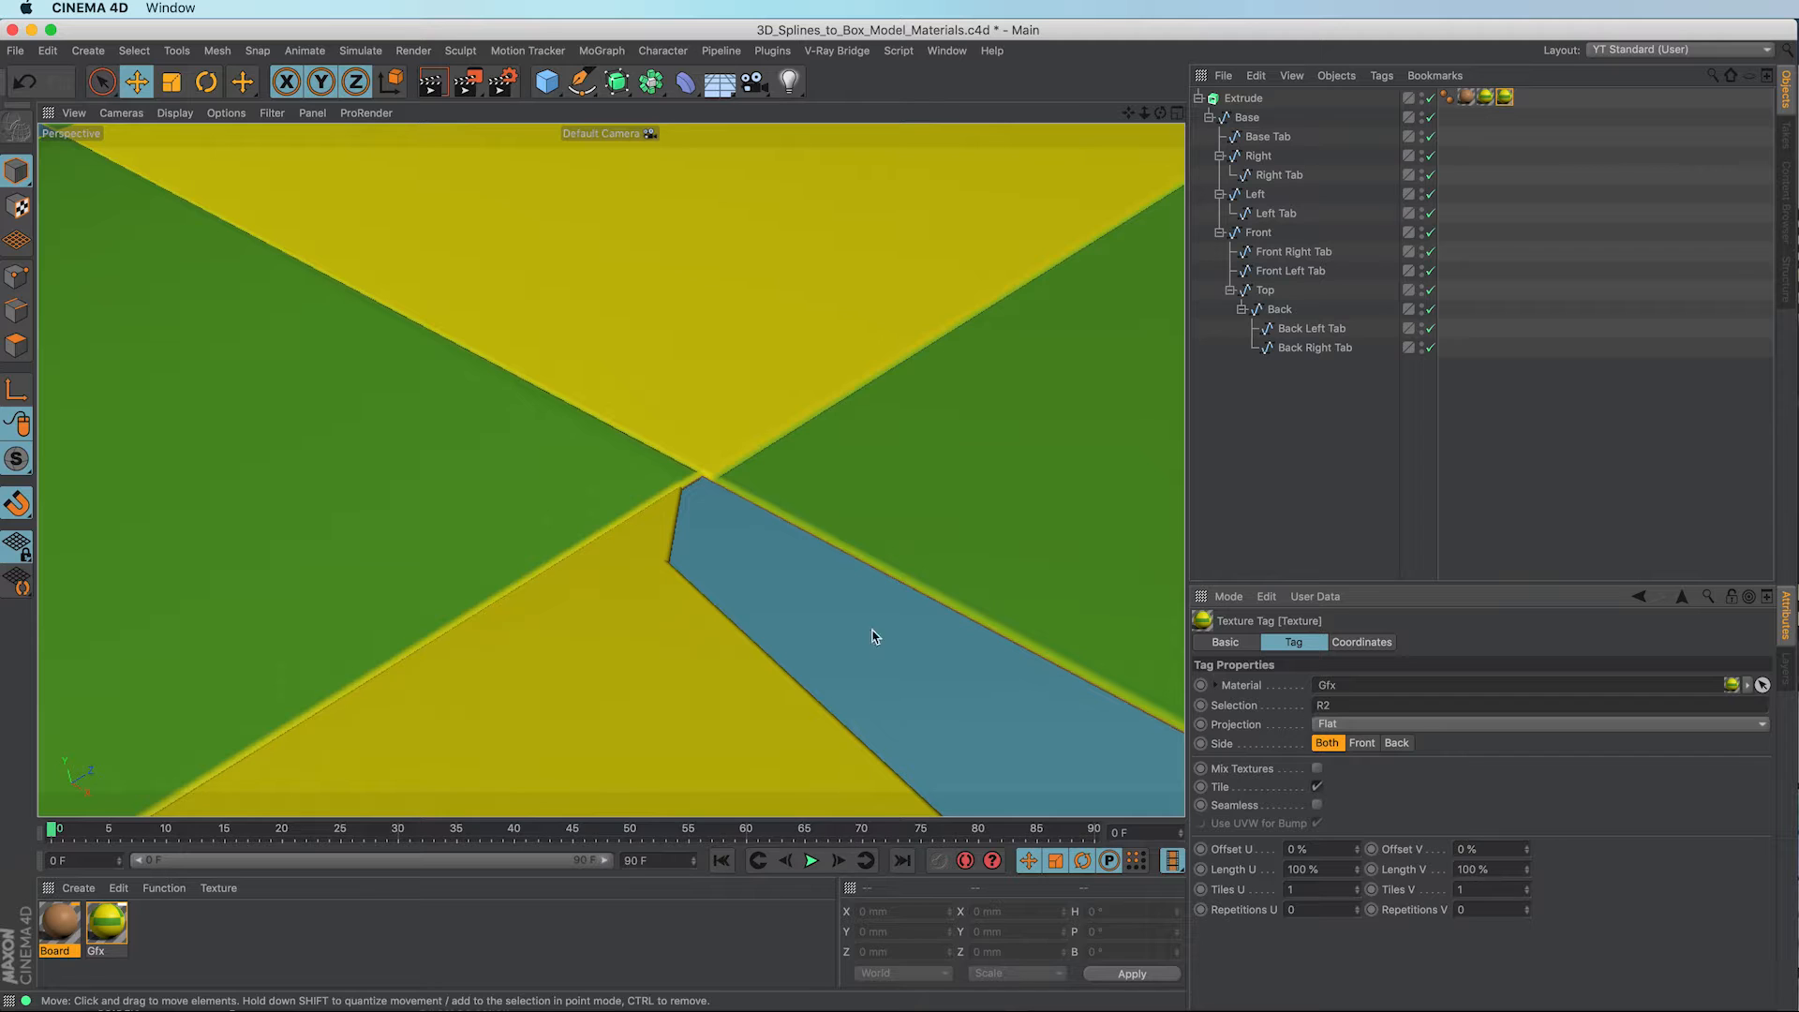
left_click_drag(746, 531, 745, 531, "alt")
left_click_drag(745, 531, 745, 532, "alt")
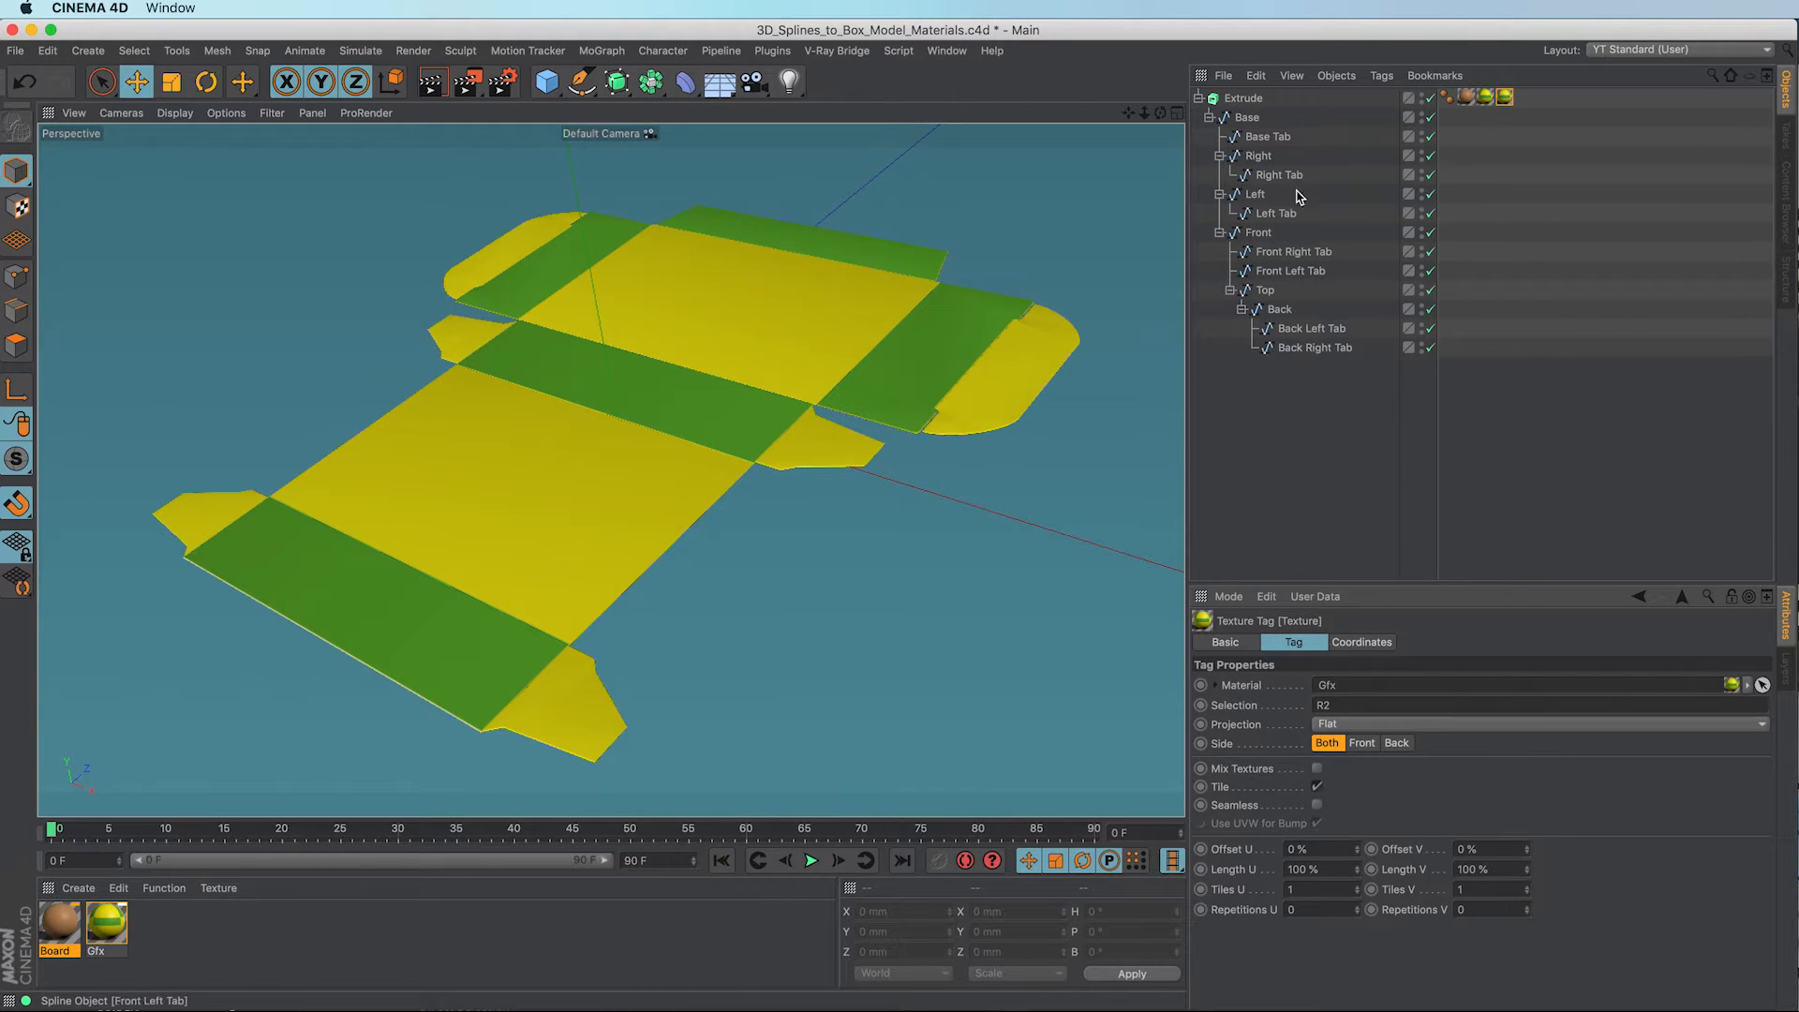
Step: Save the project and fold the Extrude hierarchy
left_click(1200, 98)
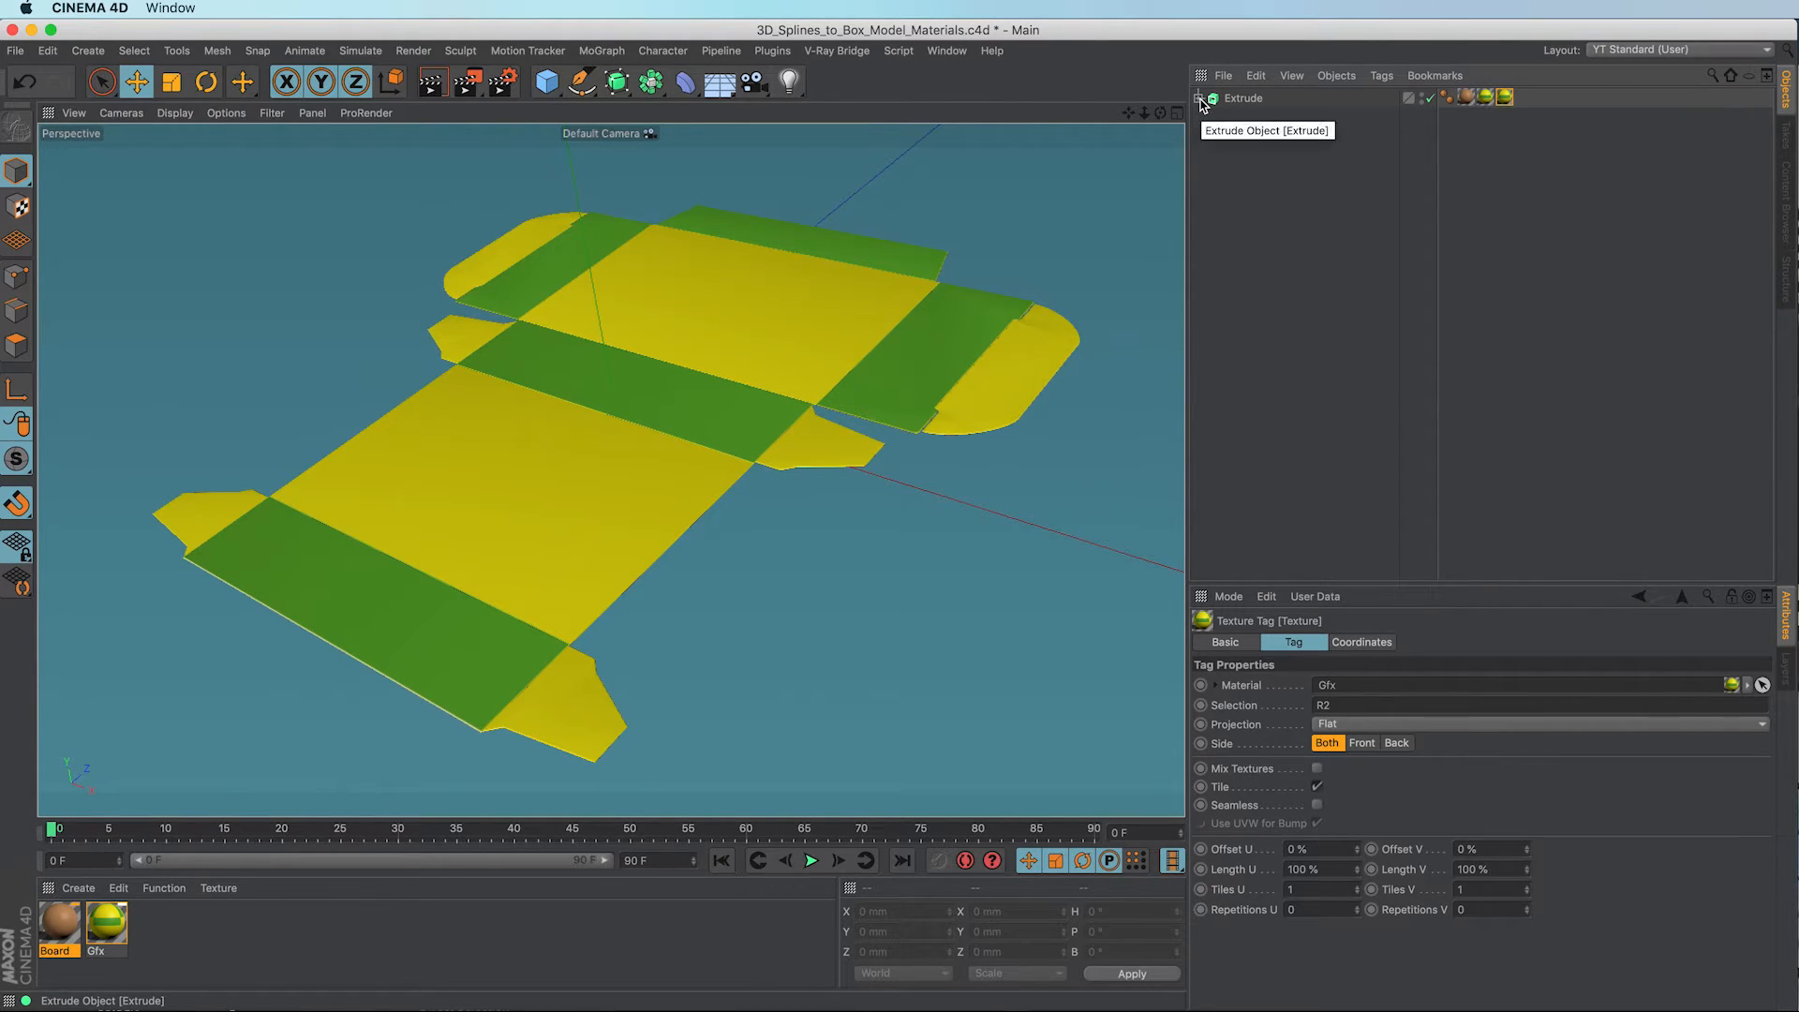
key("super+s")
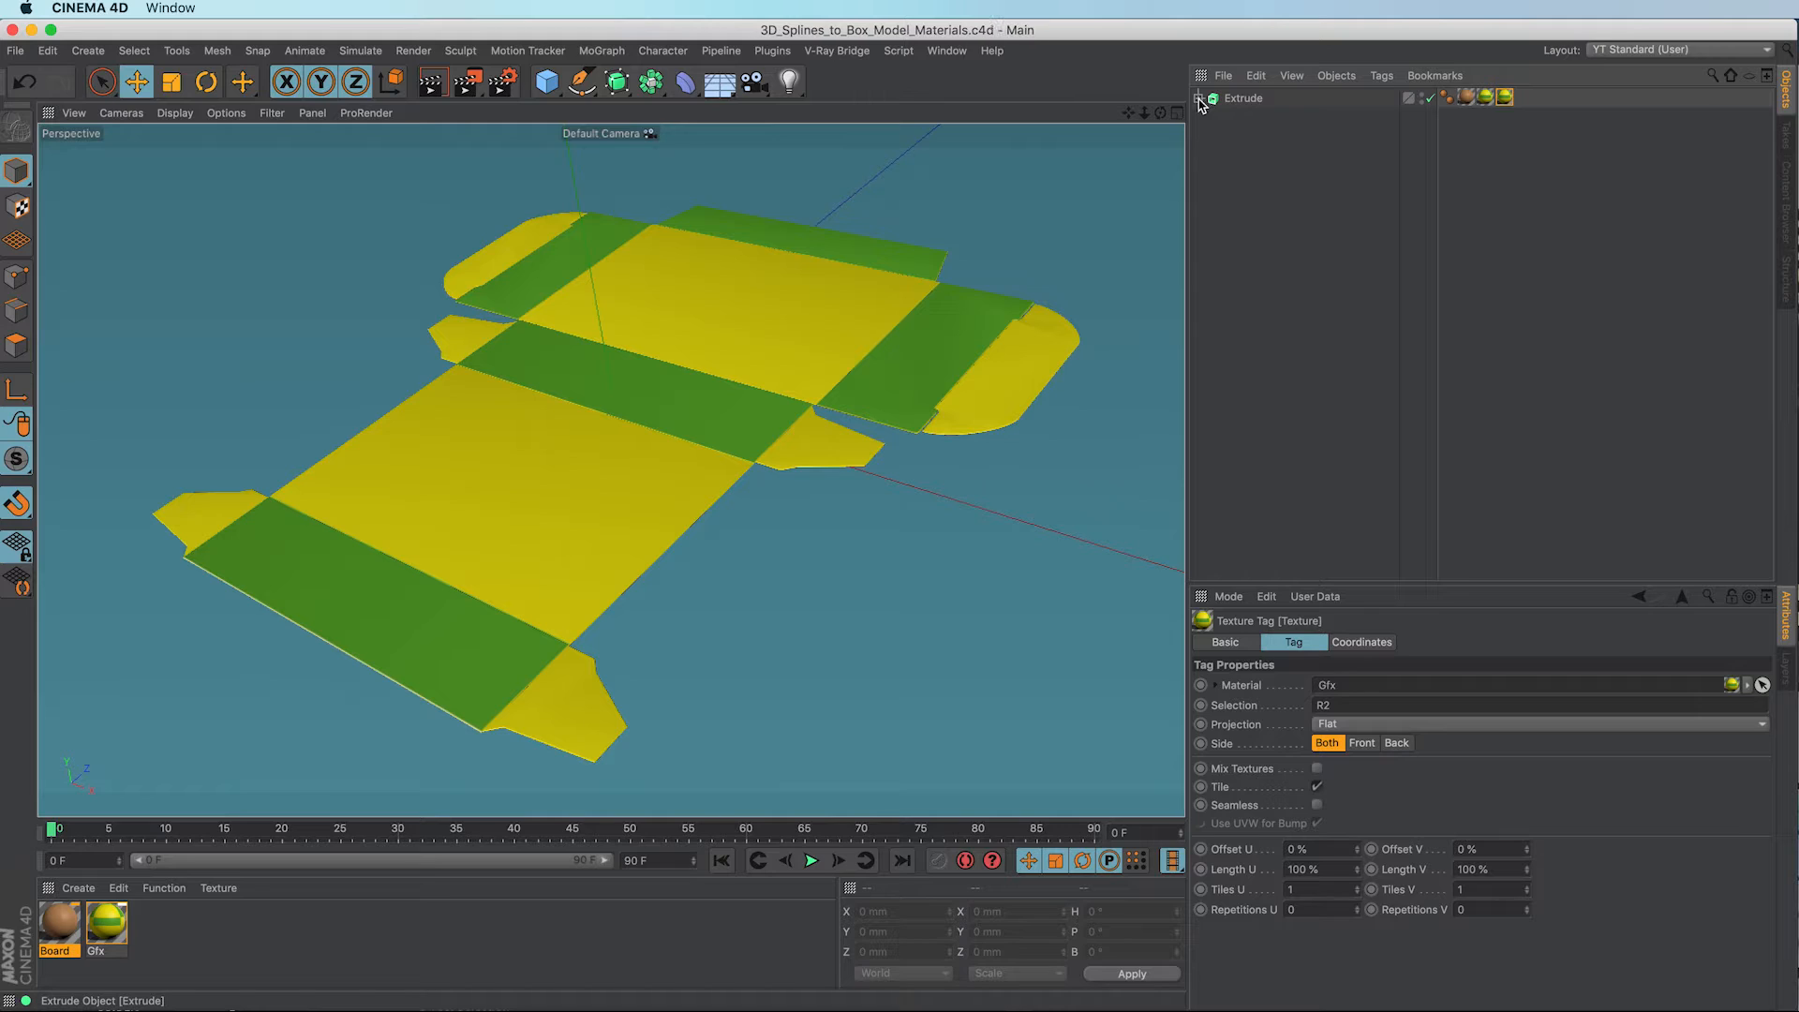
left_click(1199, 98)
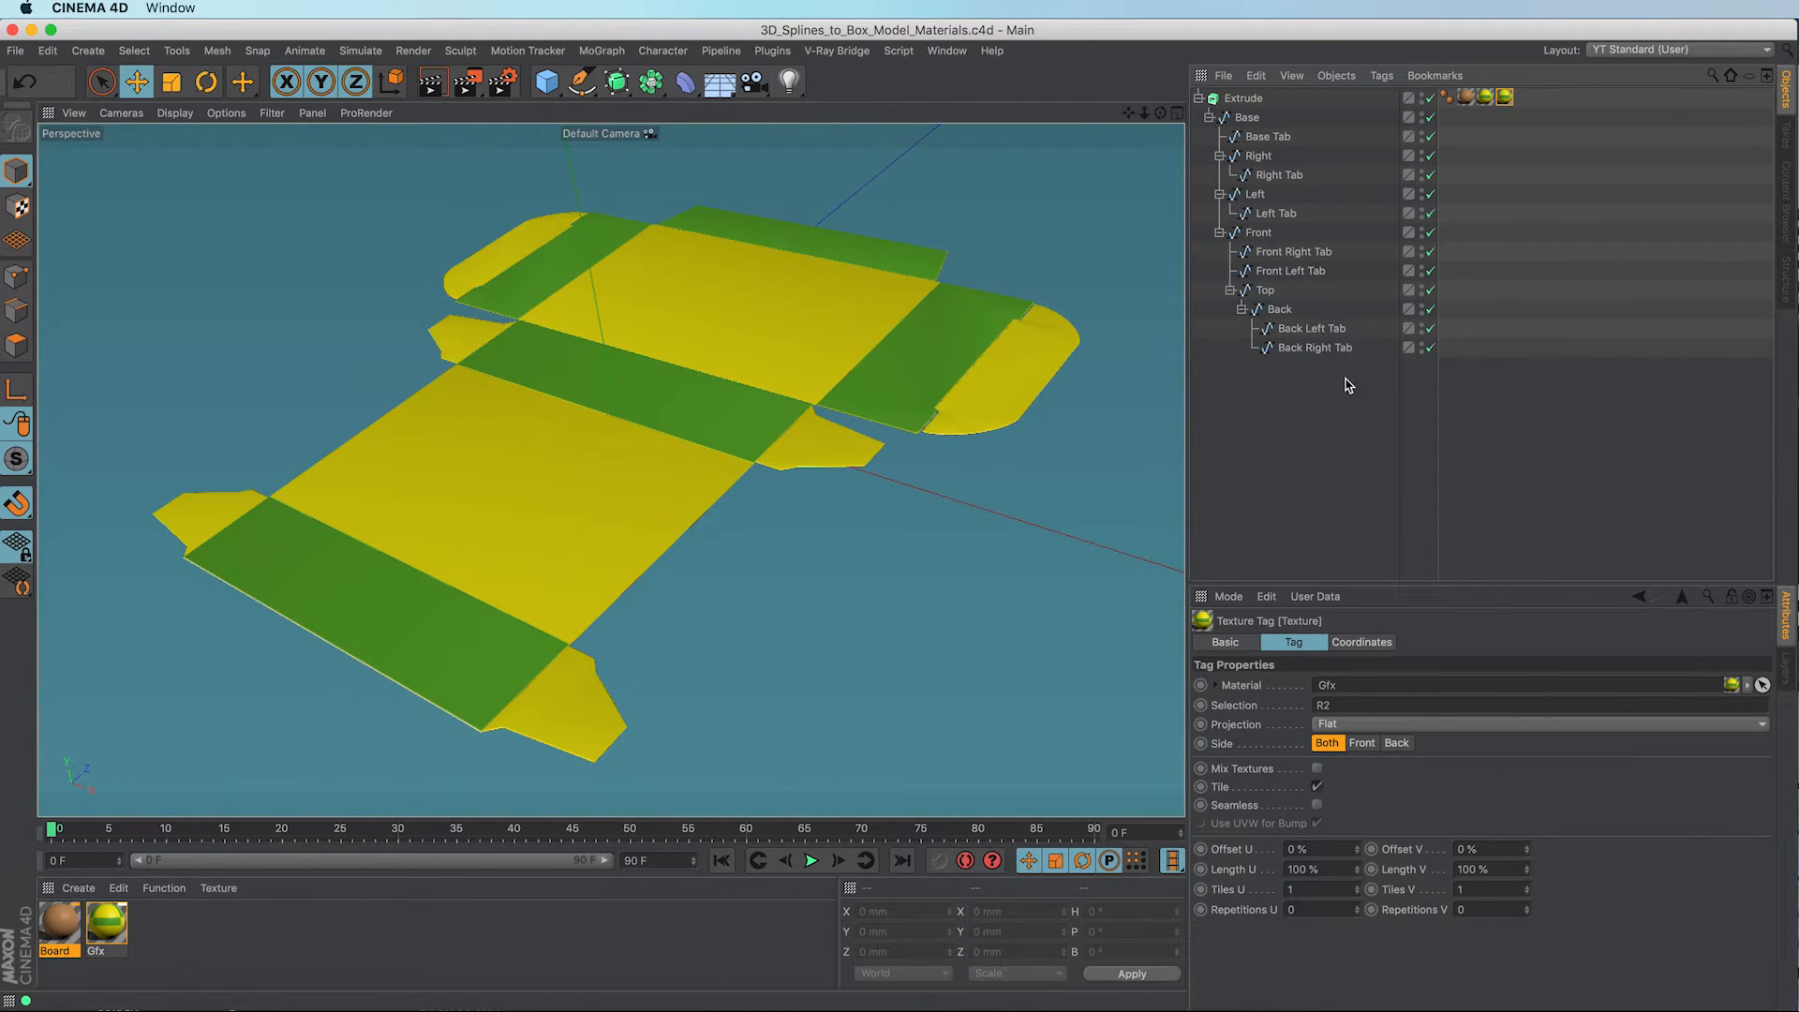
left_click(1200, 98)
Step: Convert the Extrude object to editable objects and unfold its entire hierarchy
left_click(1239, 99)
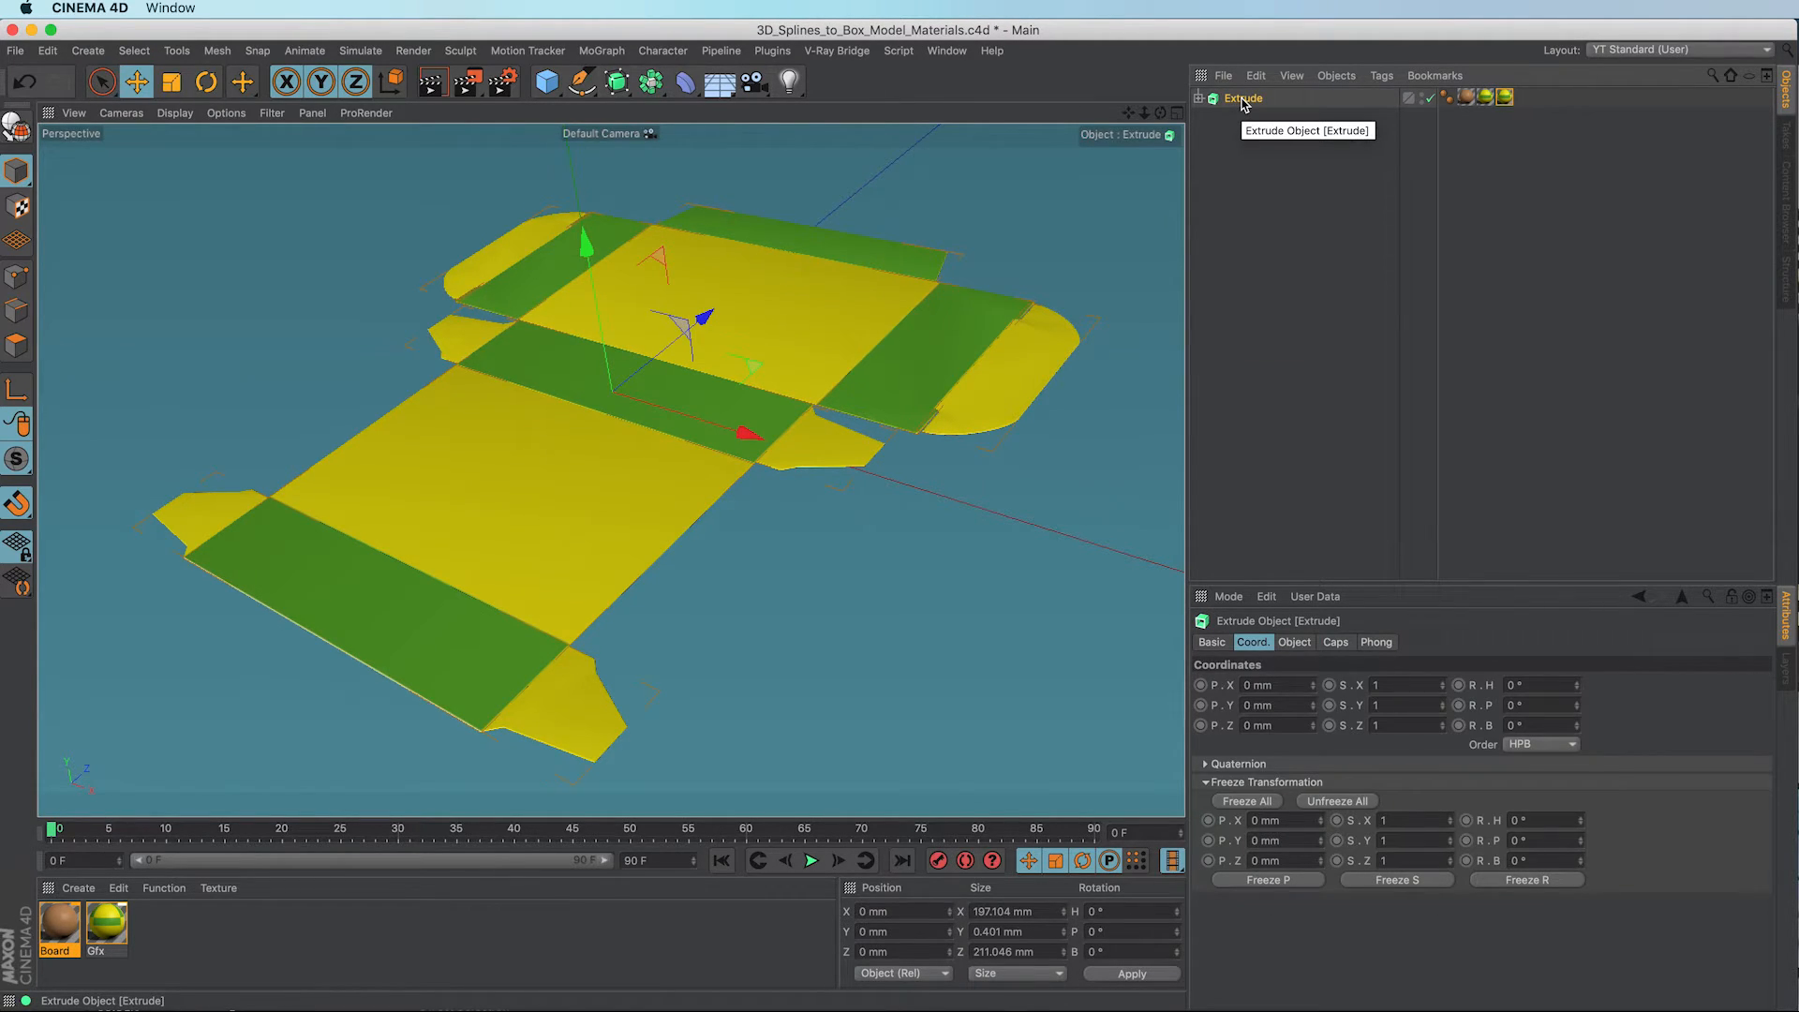
key("c")
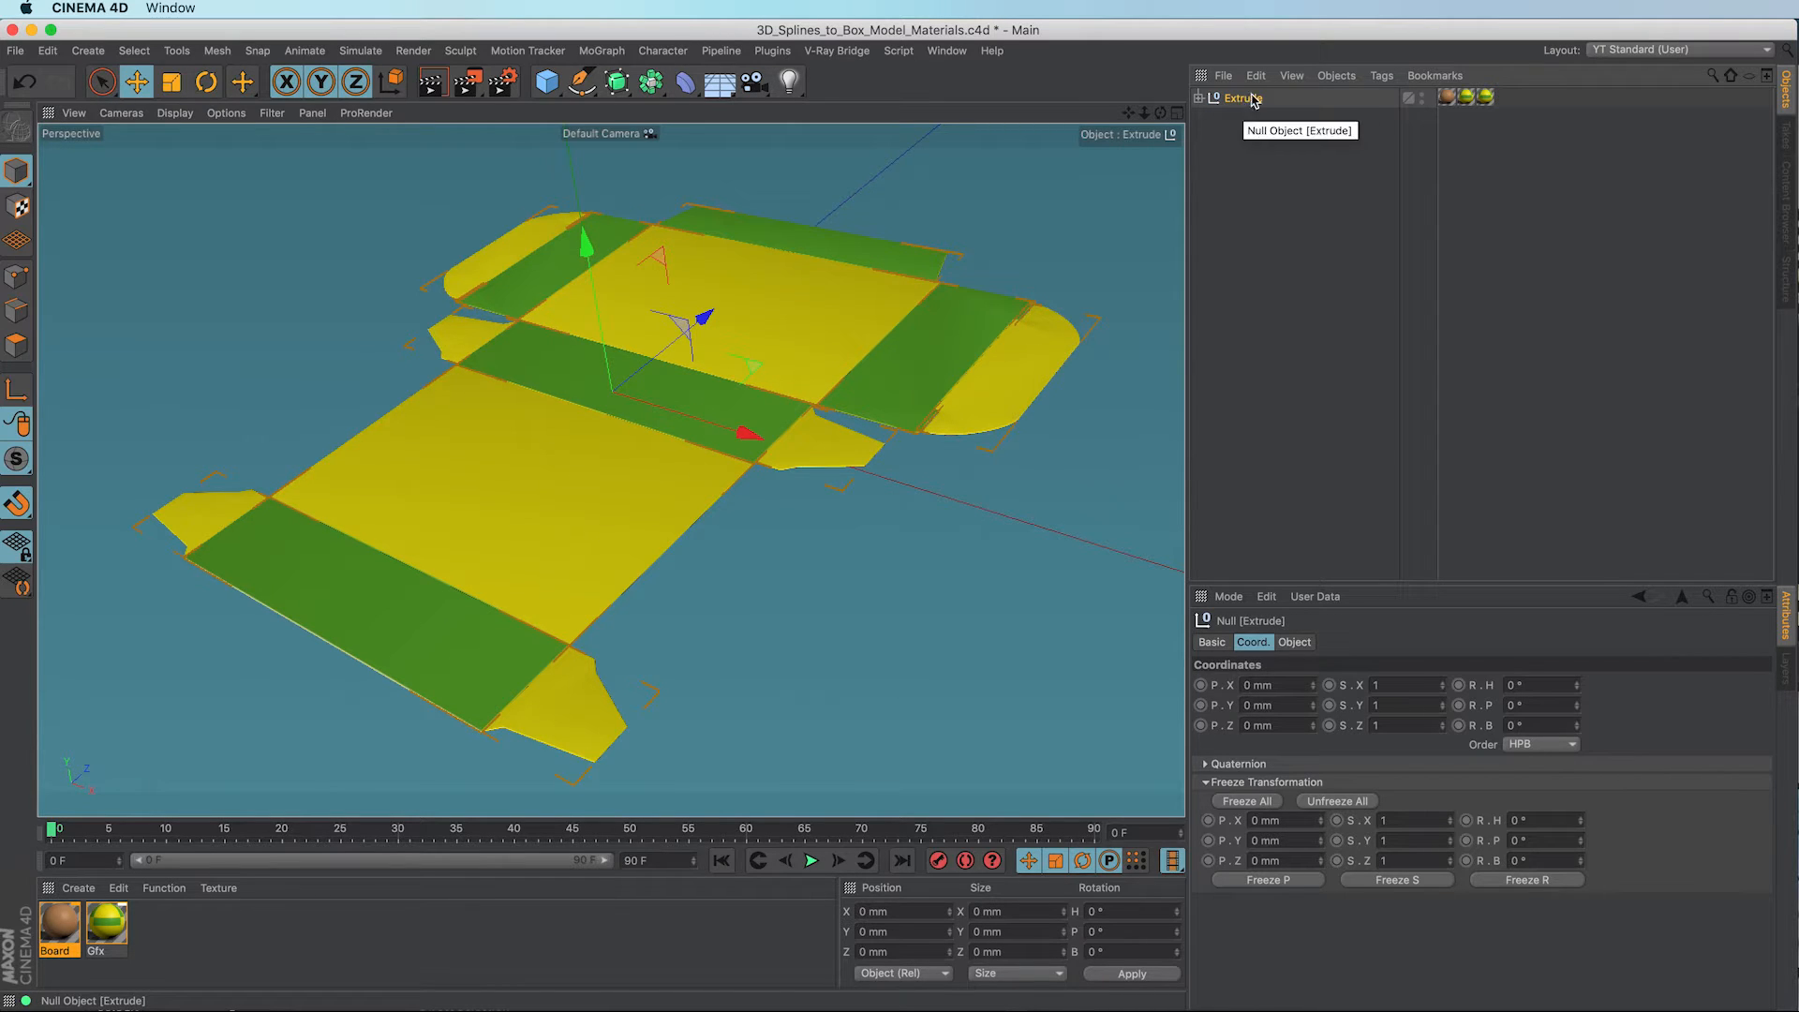
left_click(1292, 77)
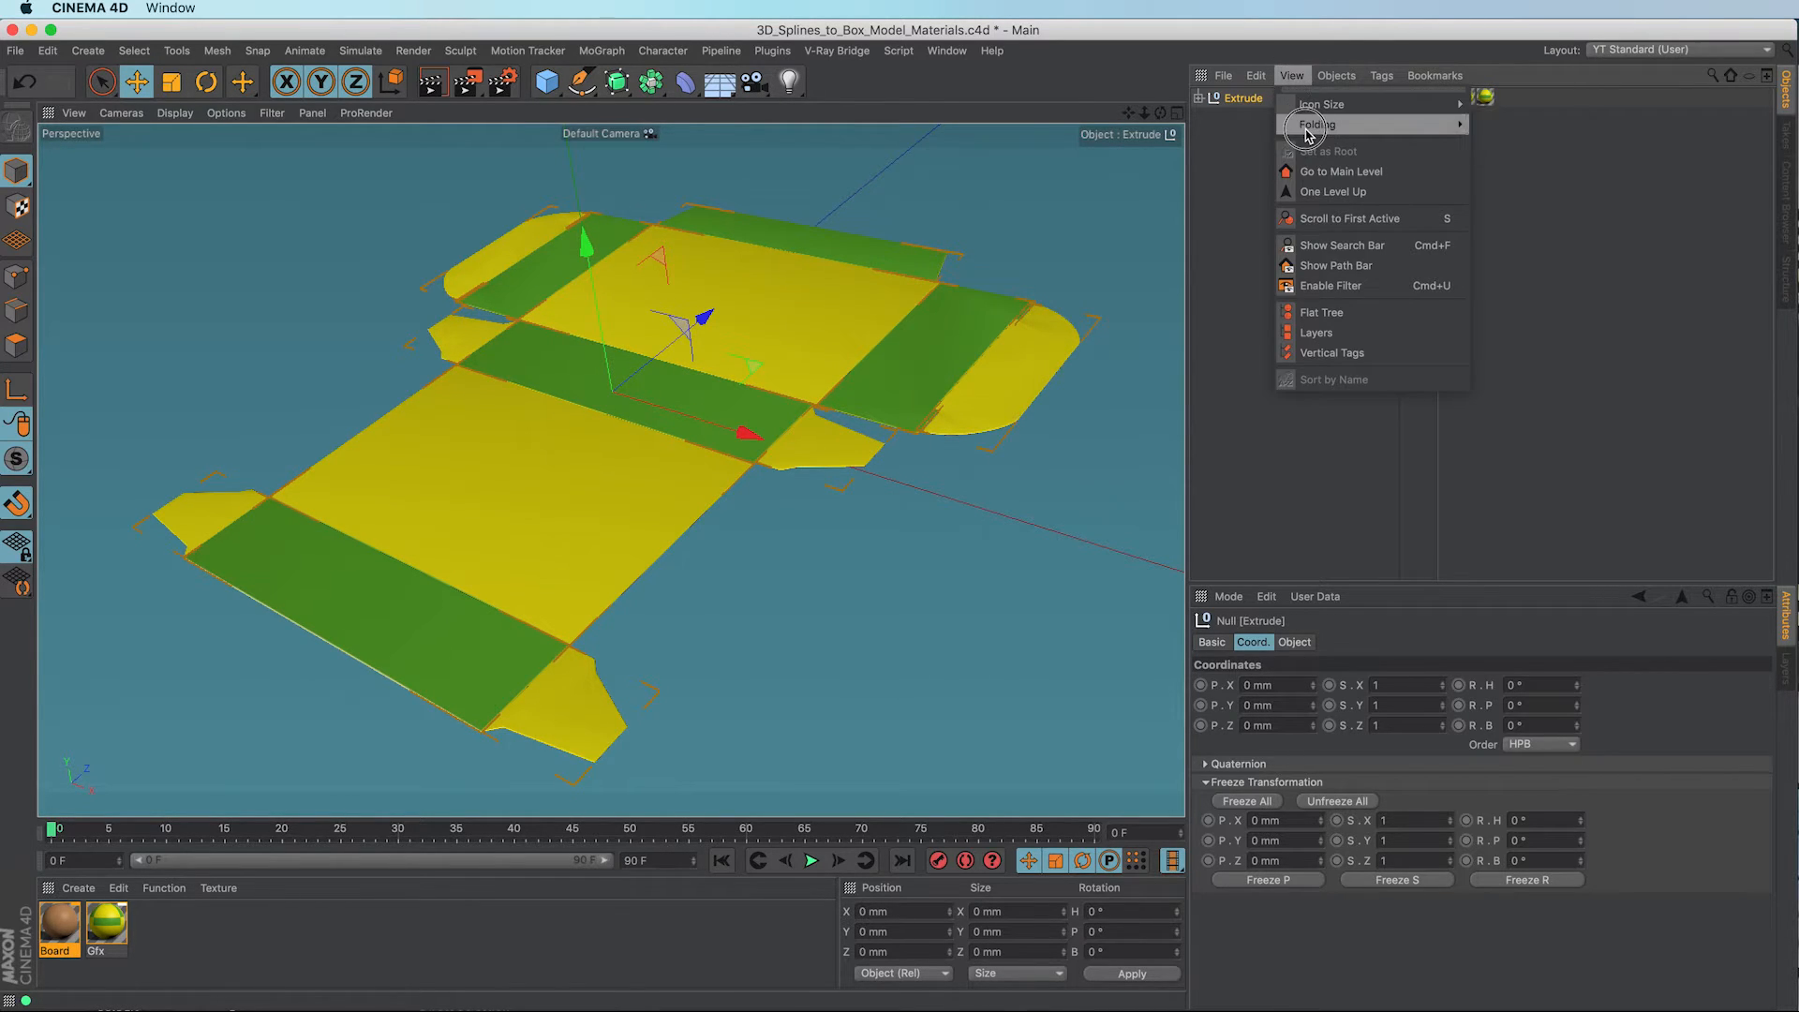
mouse_move(1402, 123)
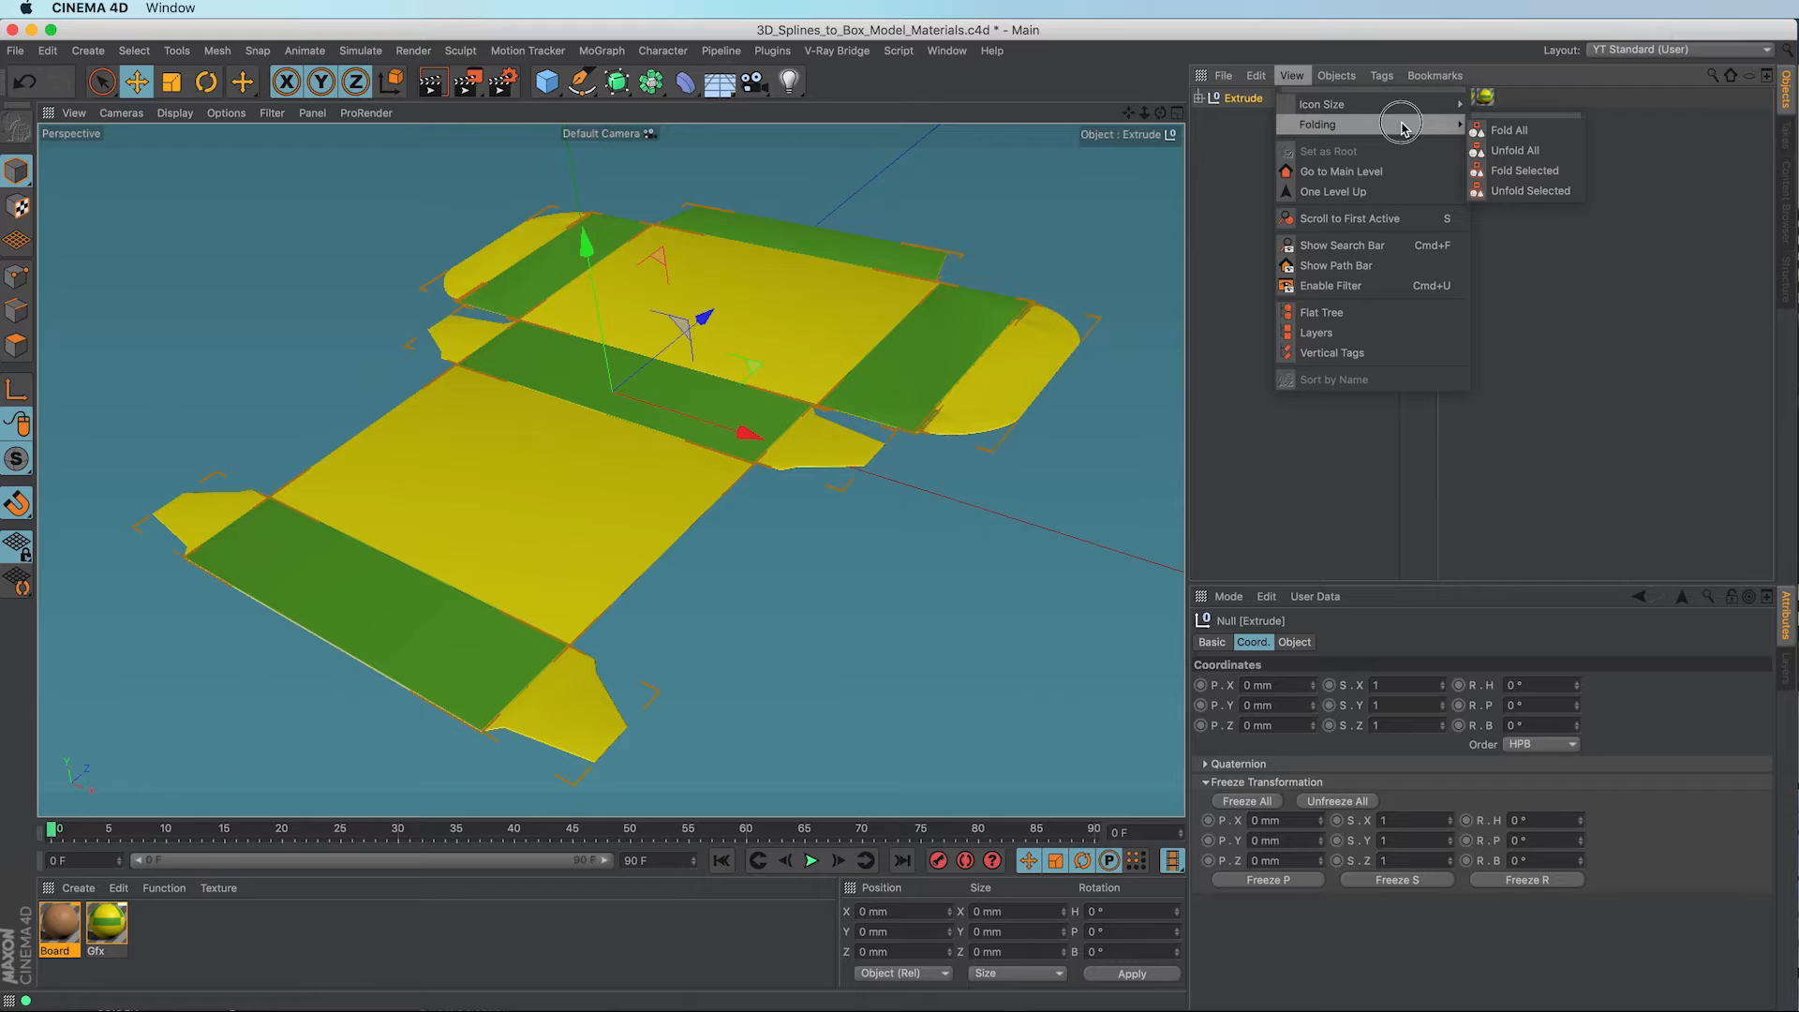
left_click(1508, 152)
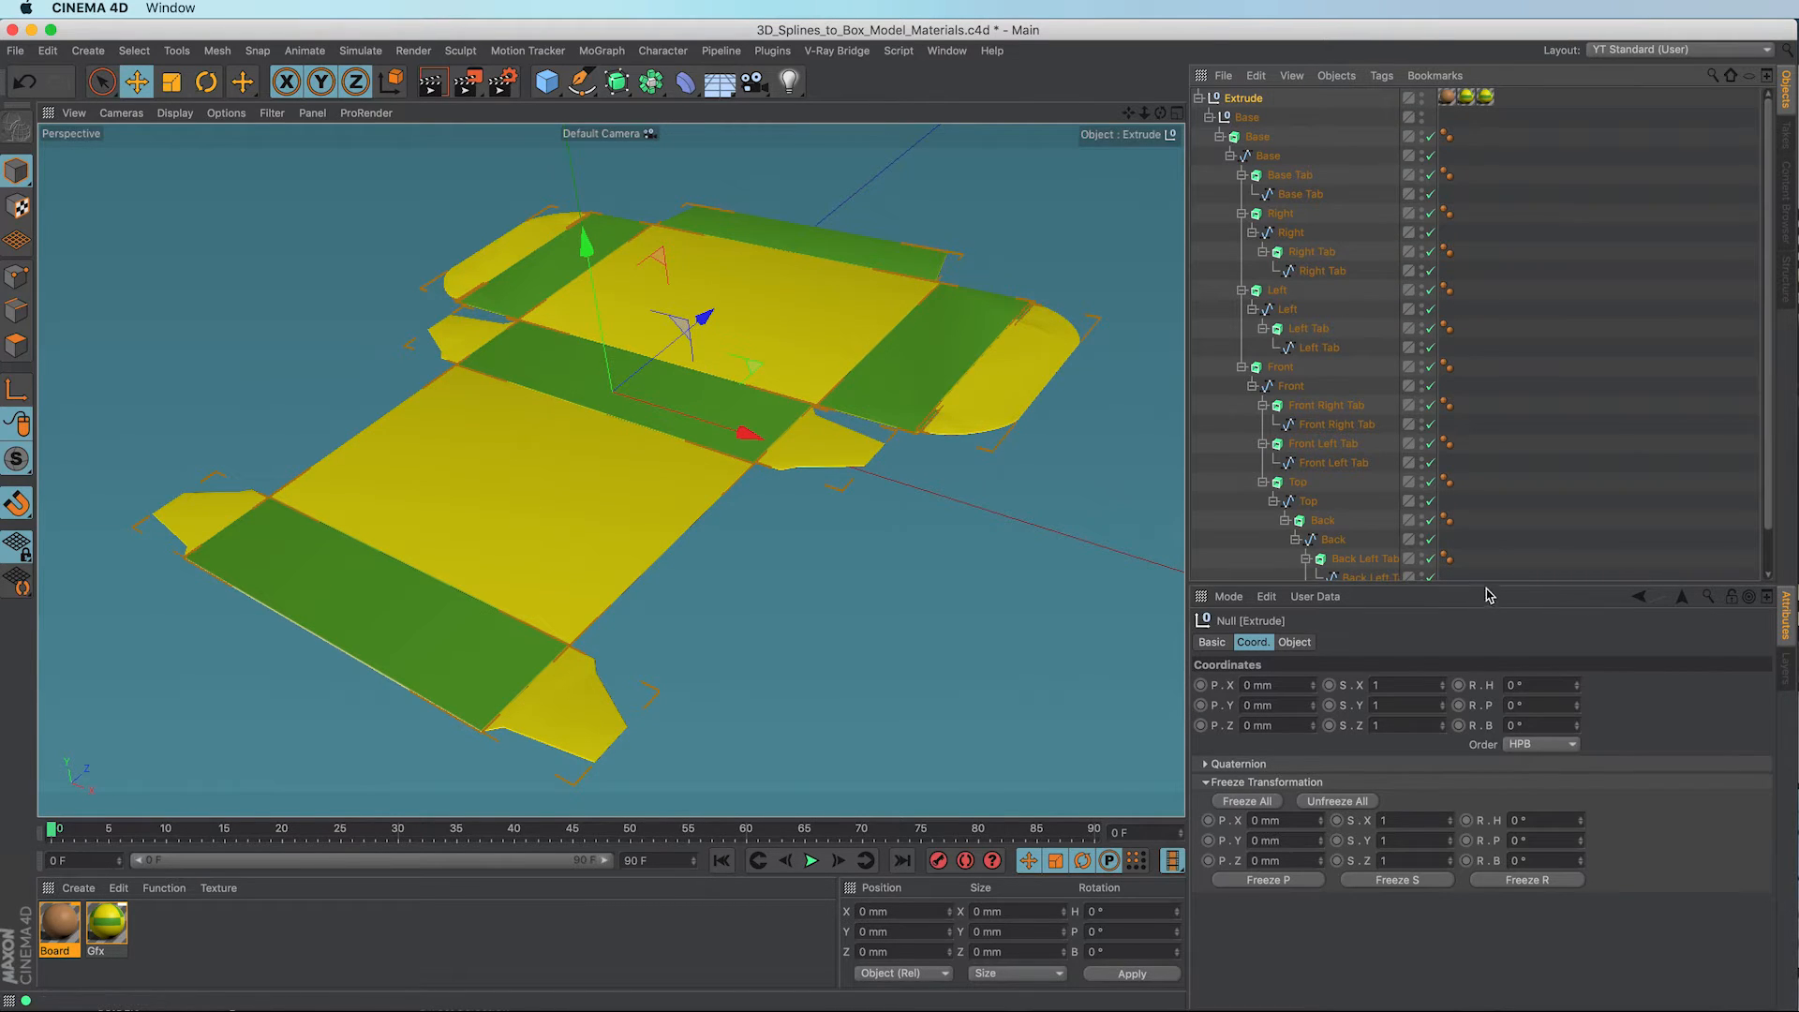
left_click_drag(1487, 595, 1506, 759)
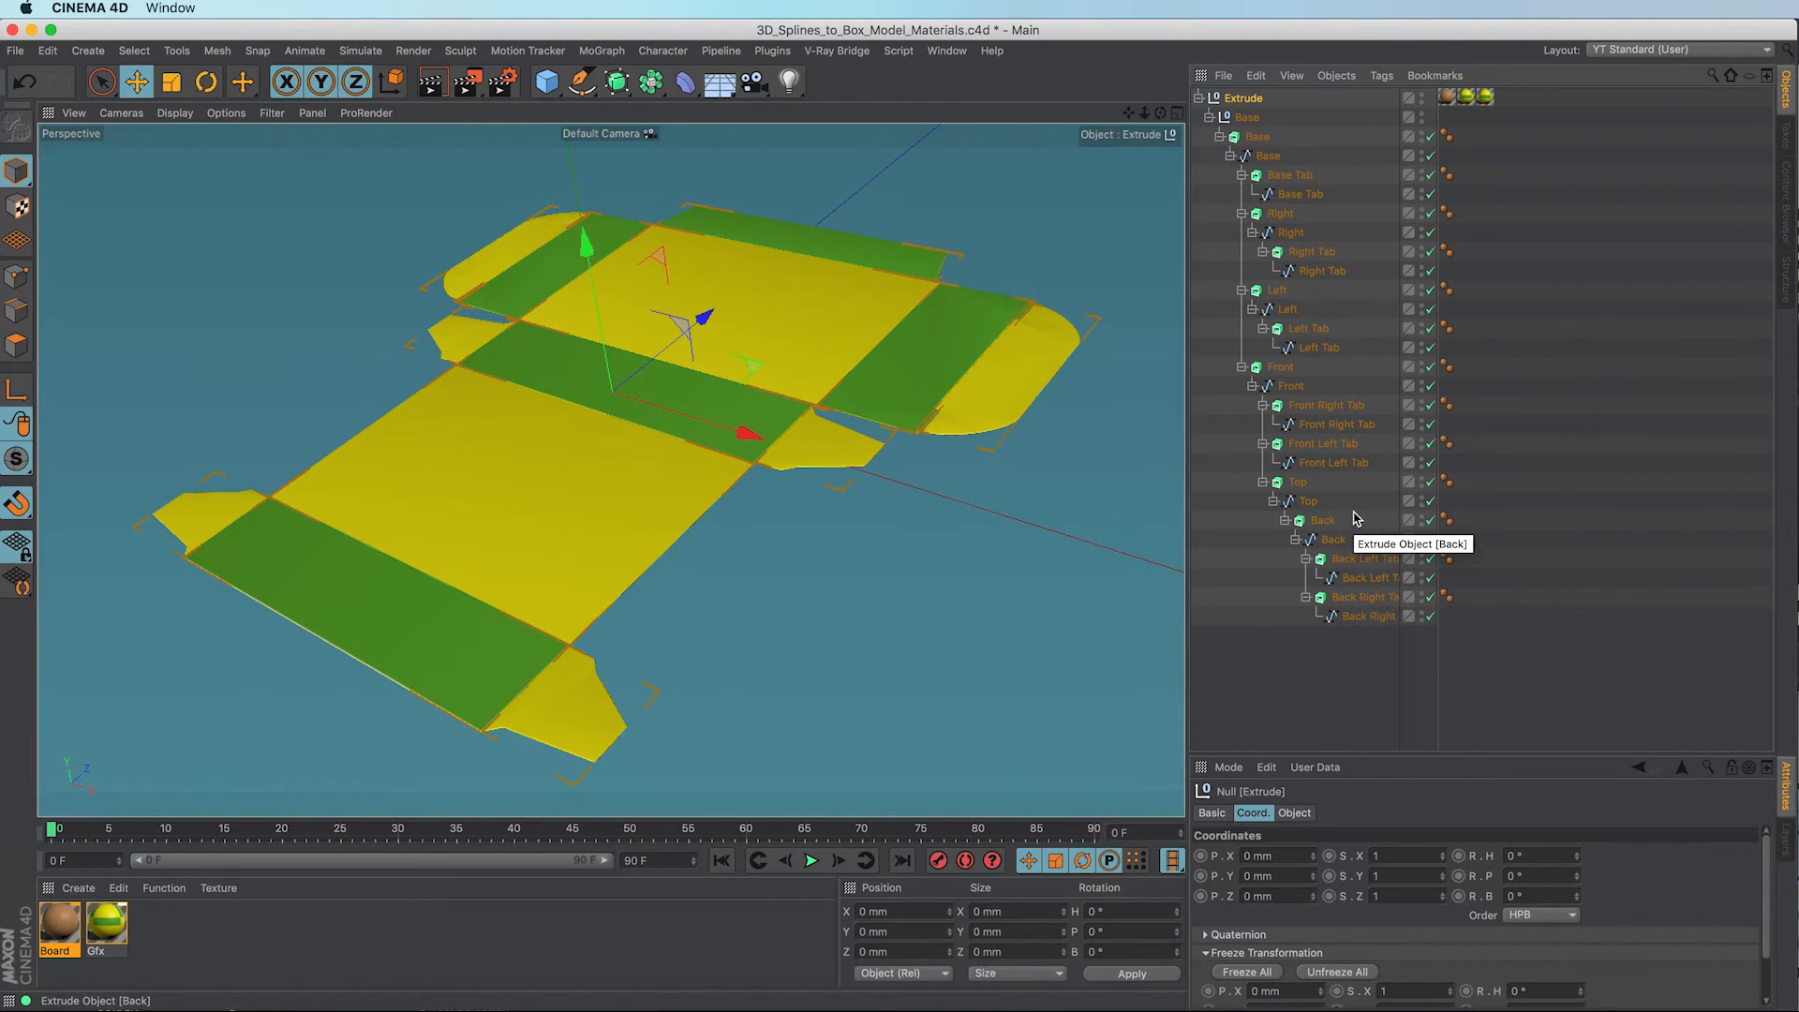
Step: Copy the three texture tags of the Extrude null to all of its children
left_click_drag(1513, 94, 1449, 103)
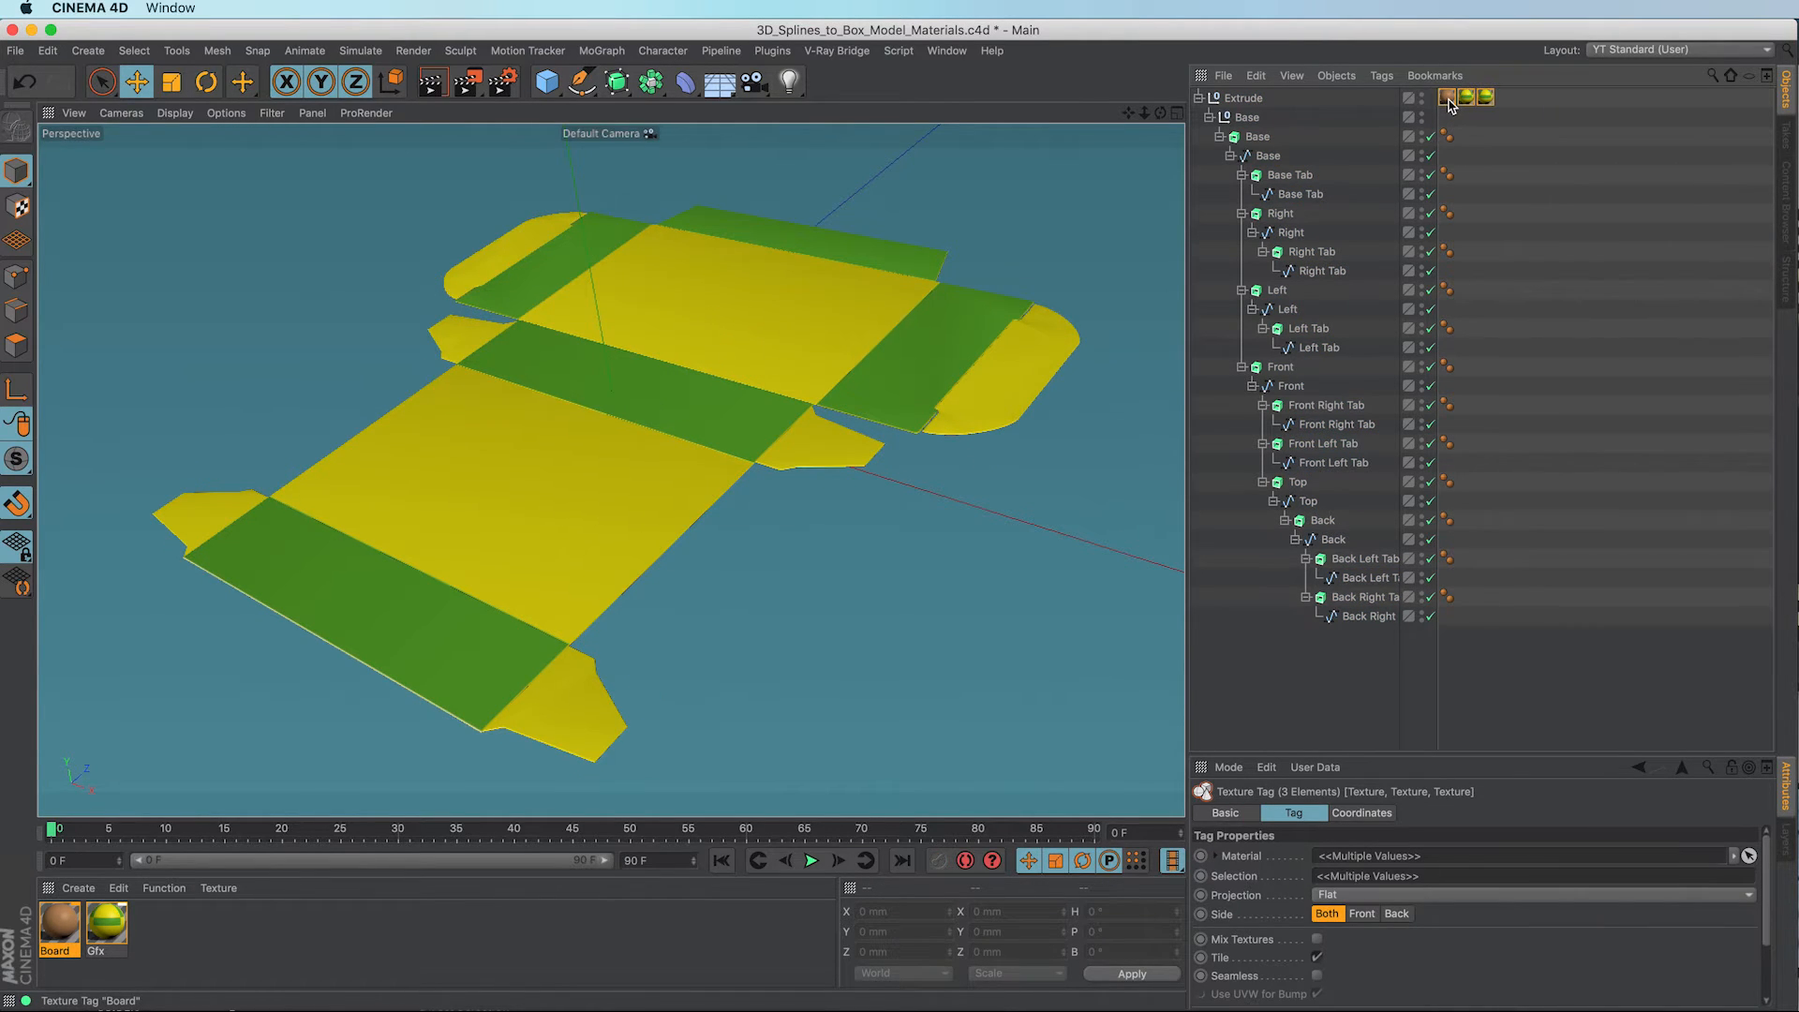
right_click(1449, 103)
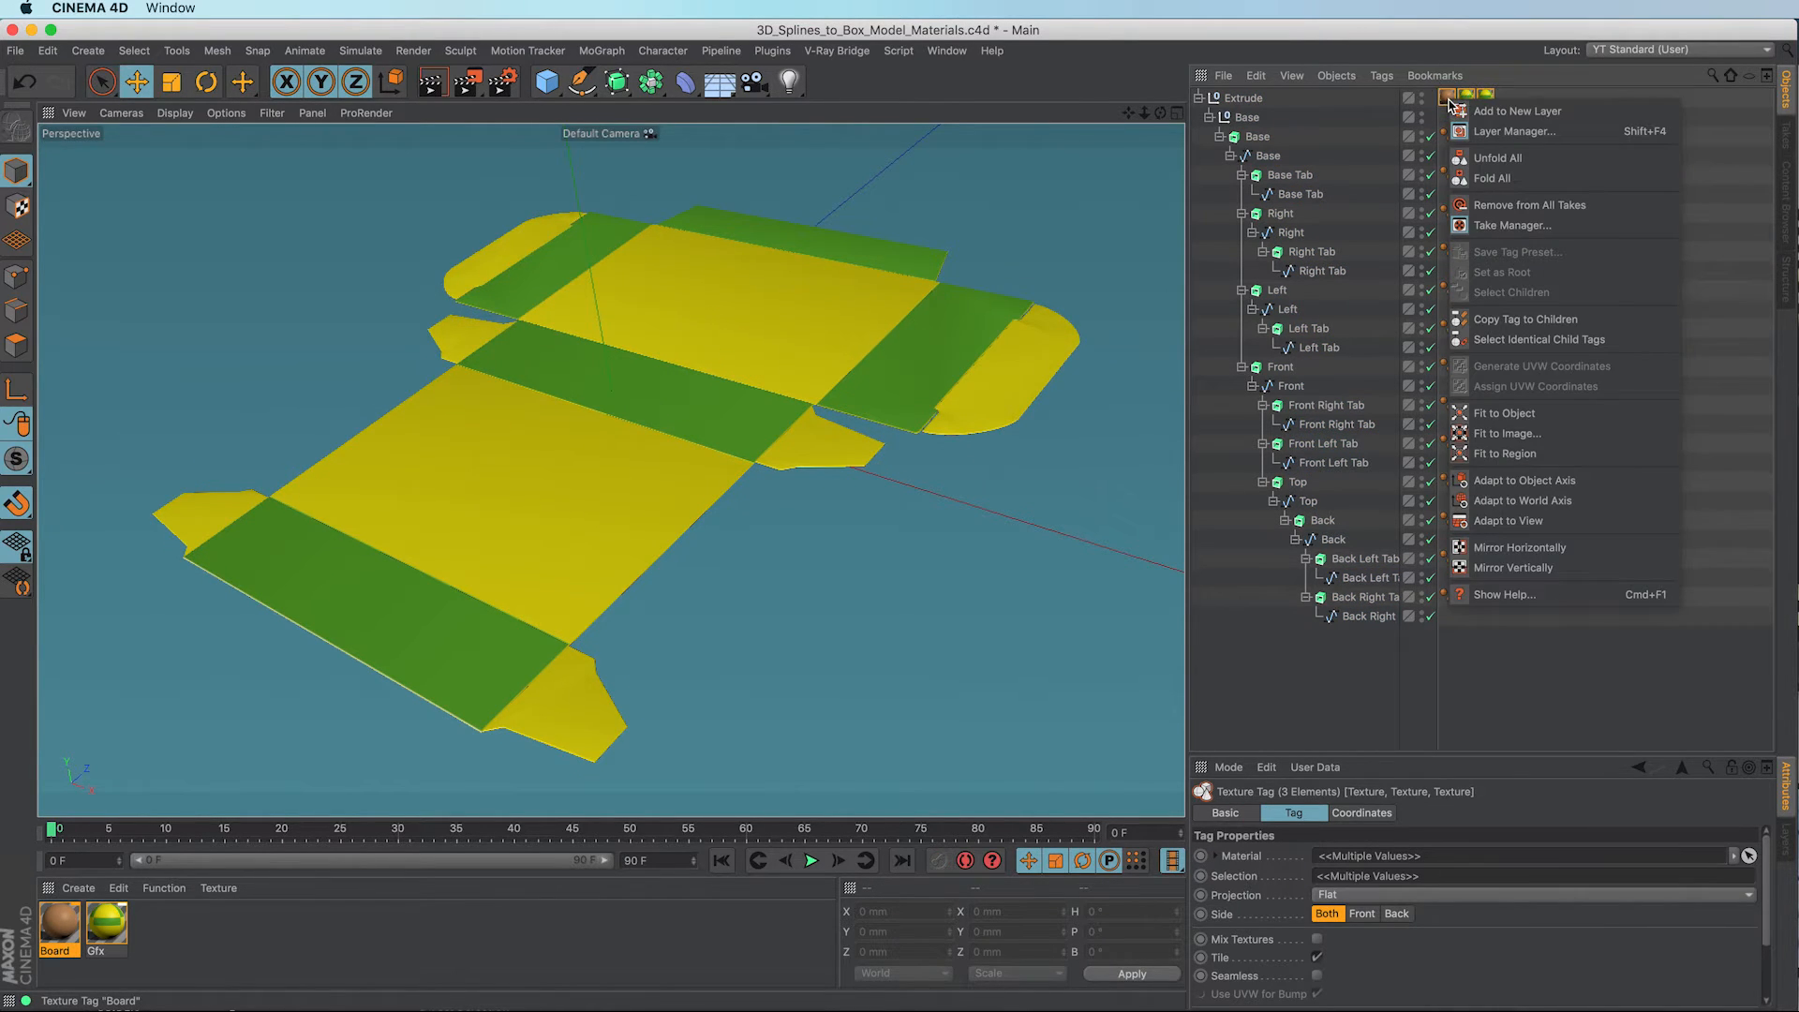
left_click(1518, 325)
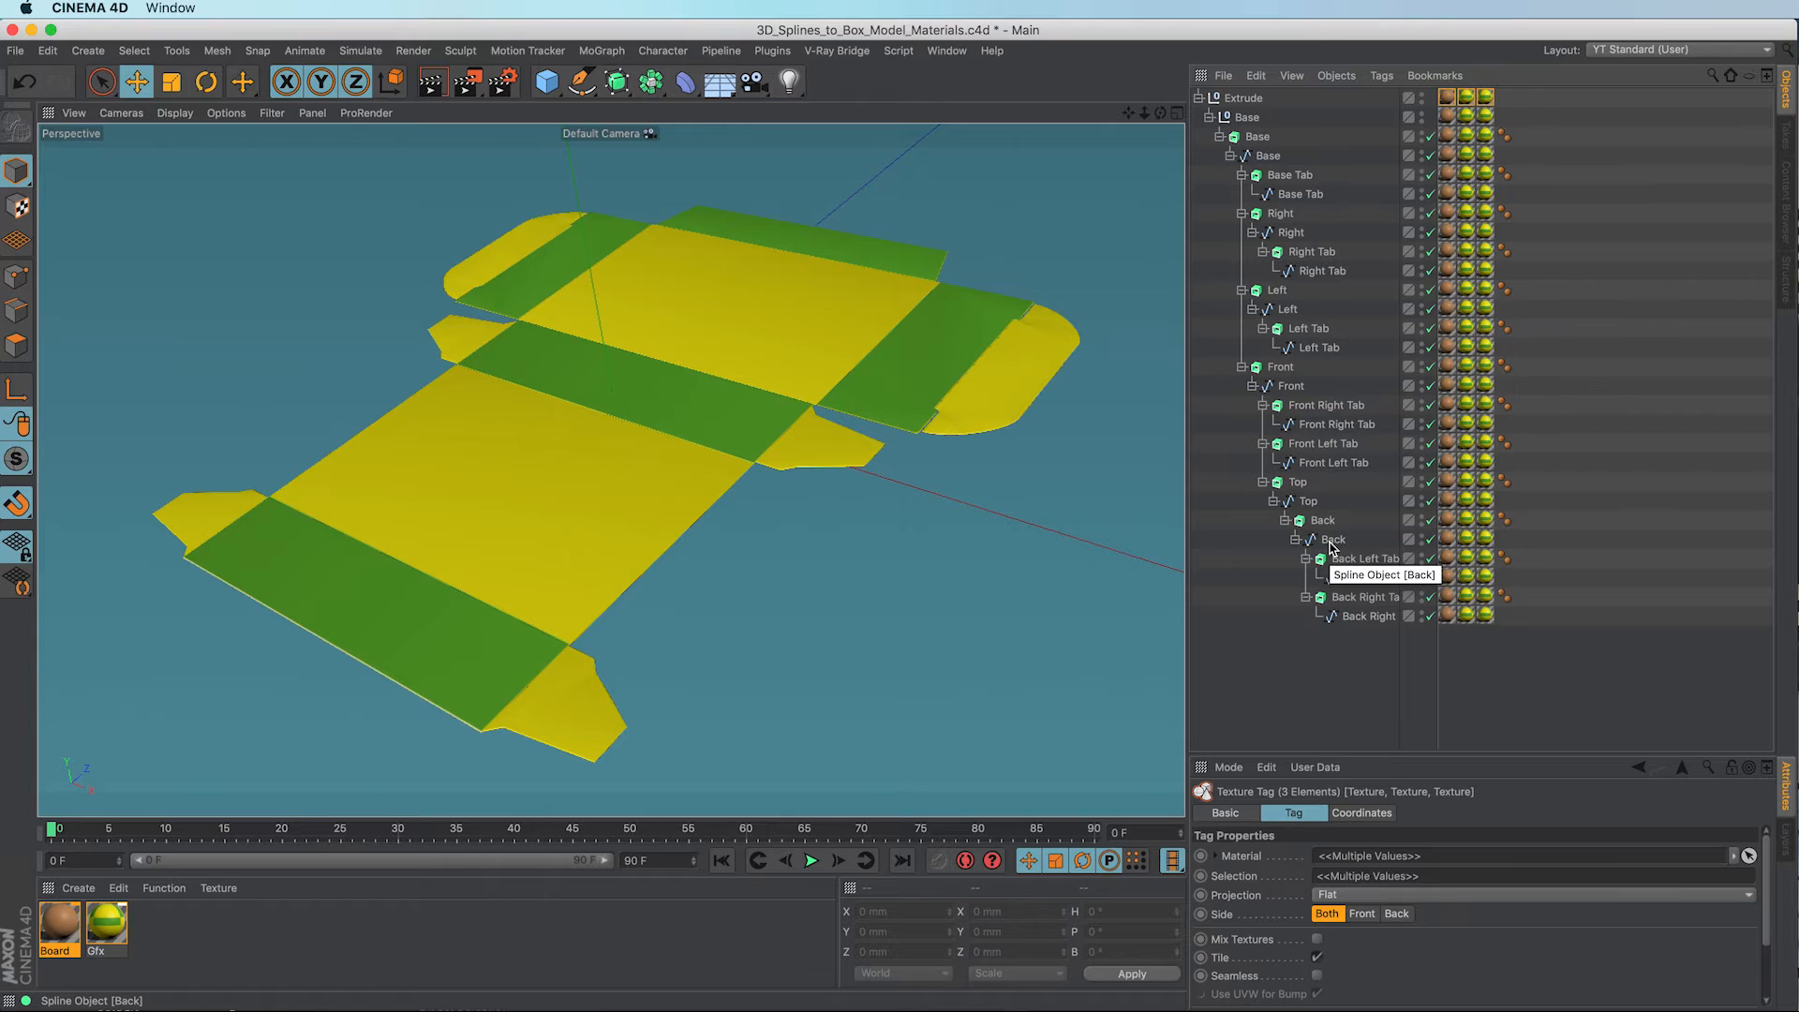
Step: Select all spline objects through the object filter and add them to a new layer
left_click(1355, 618)
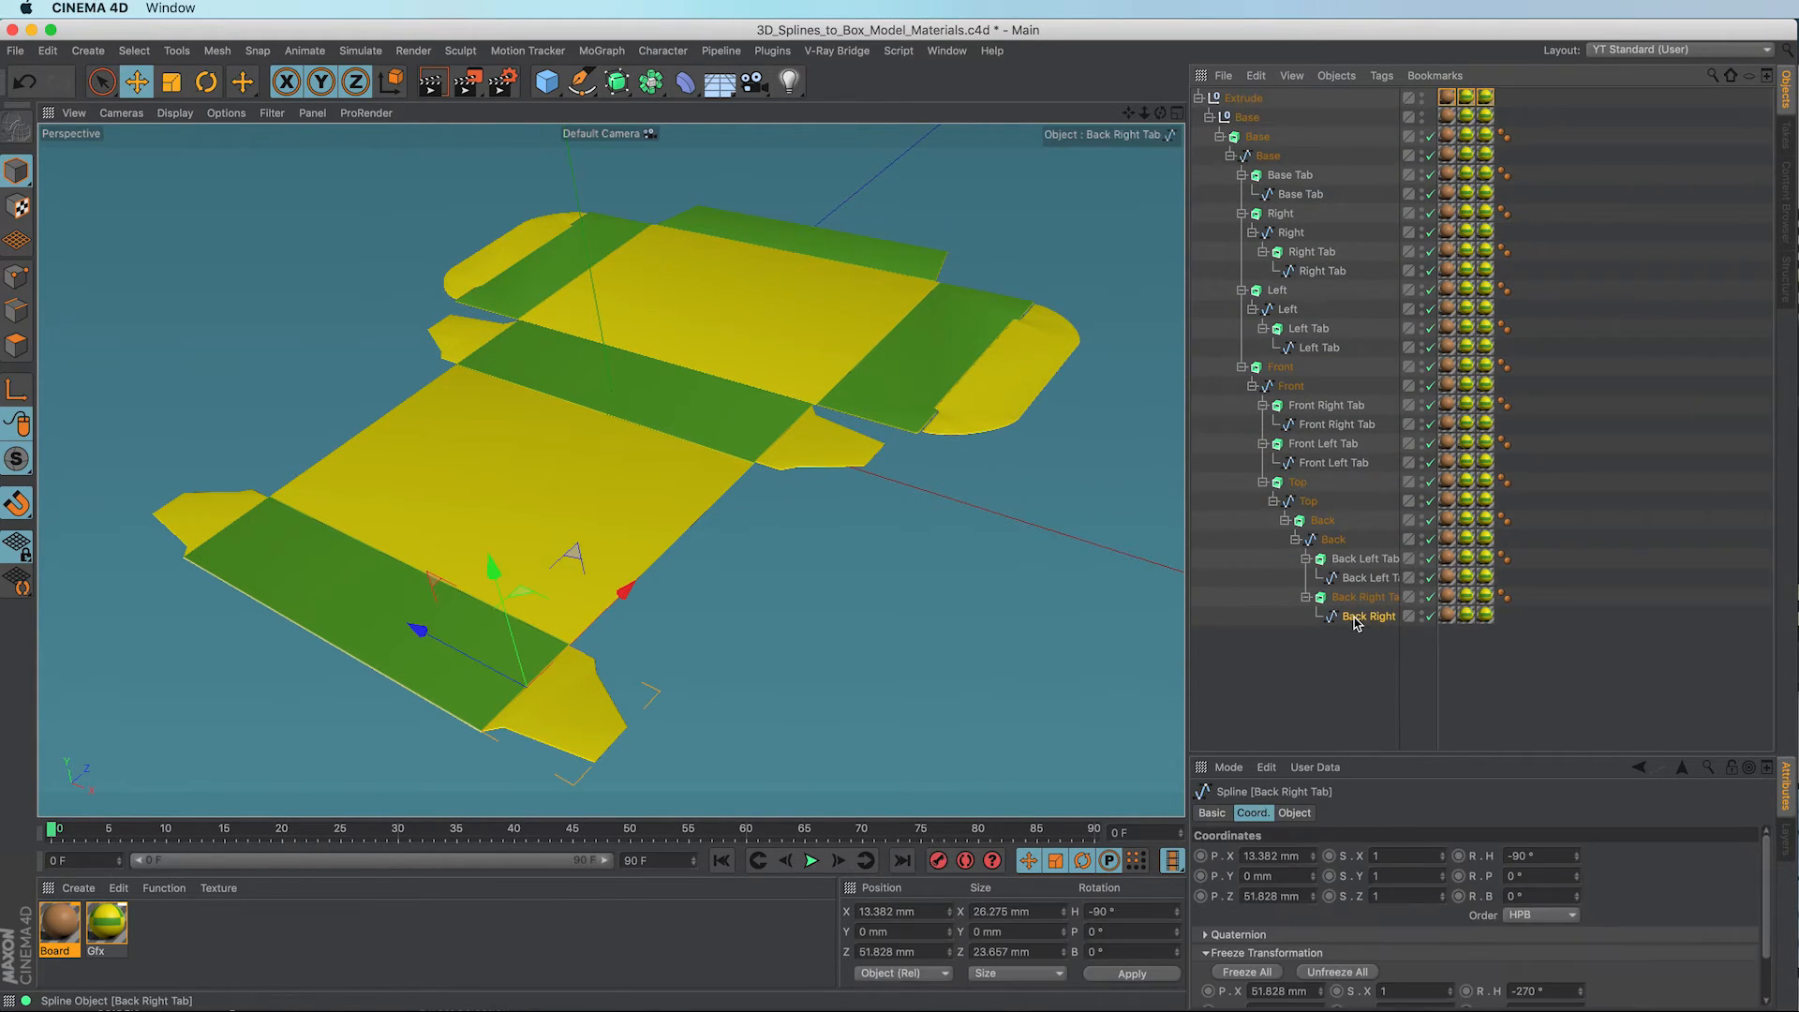
left_click(1748, 76)
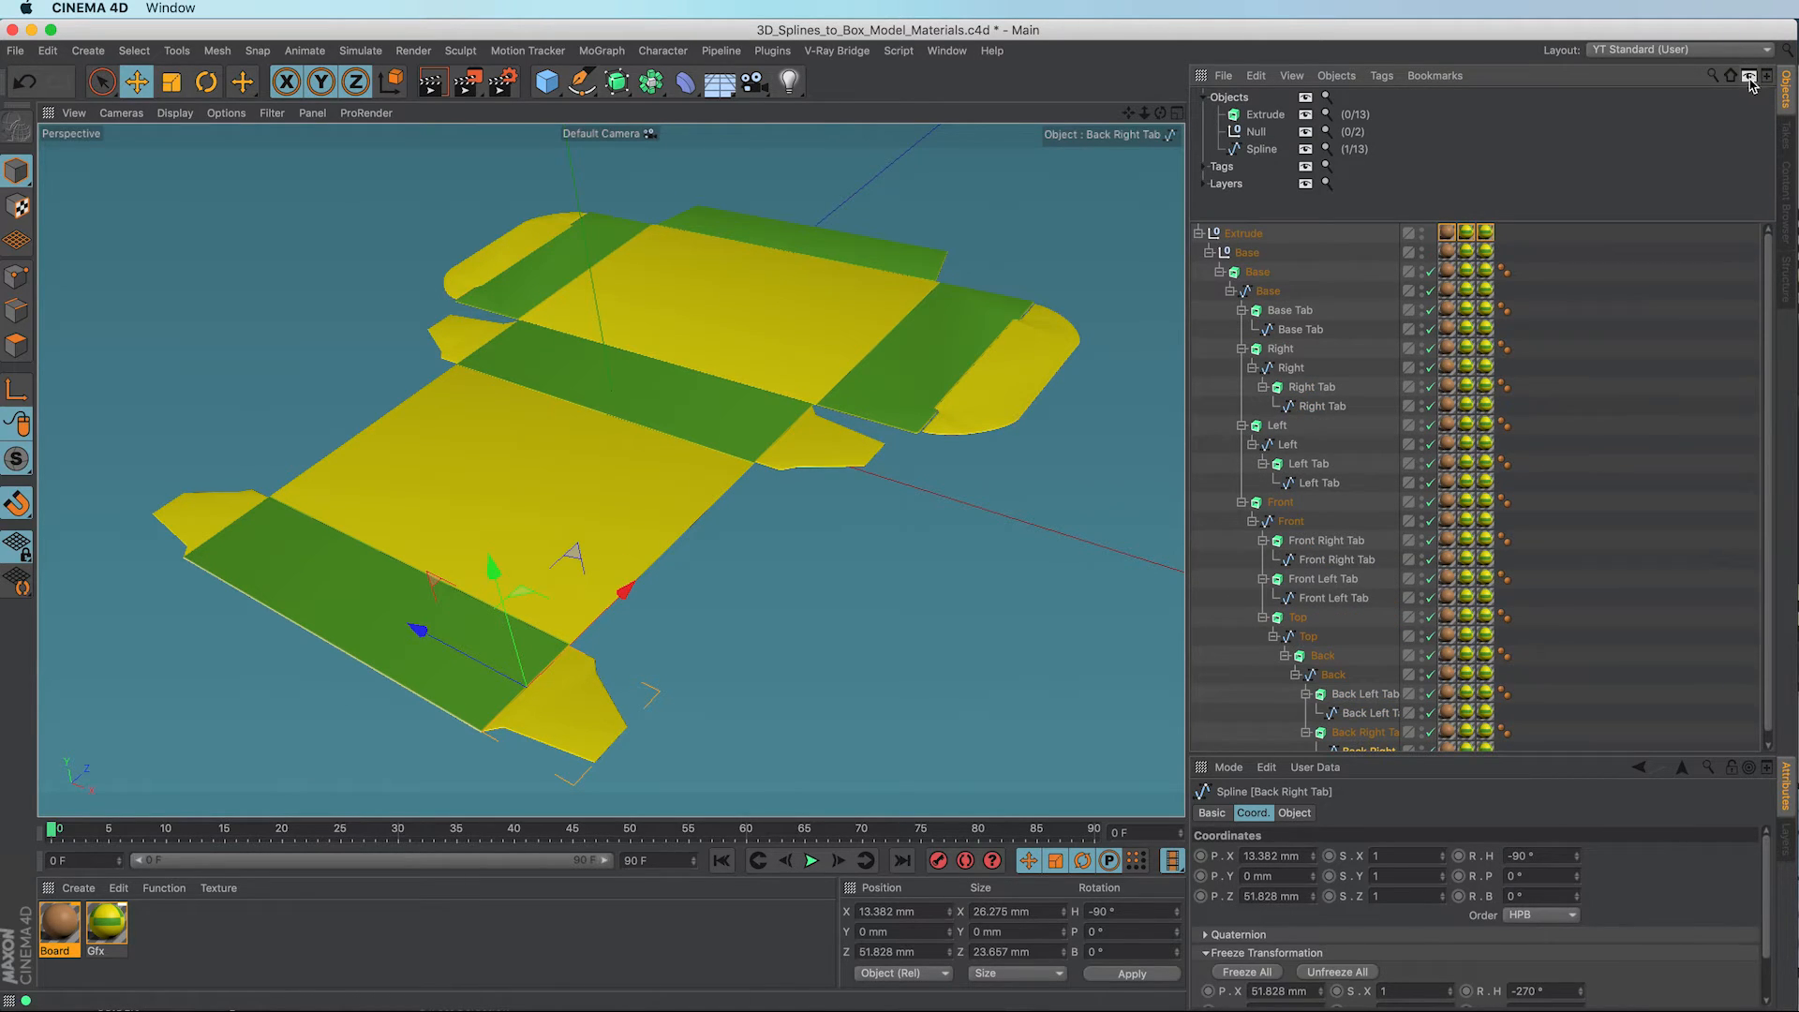
left_click(1262, 151)
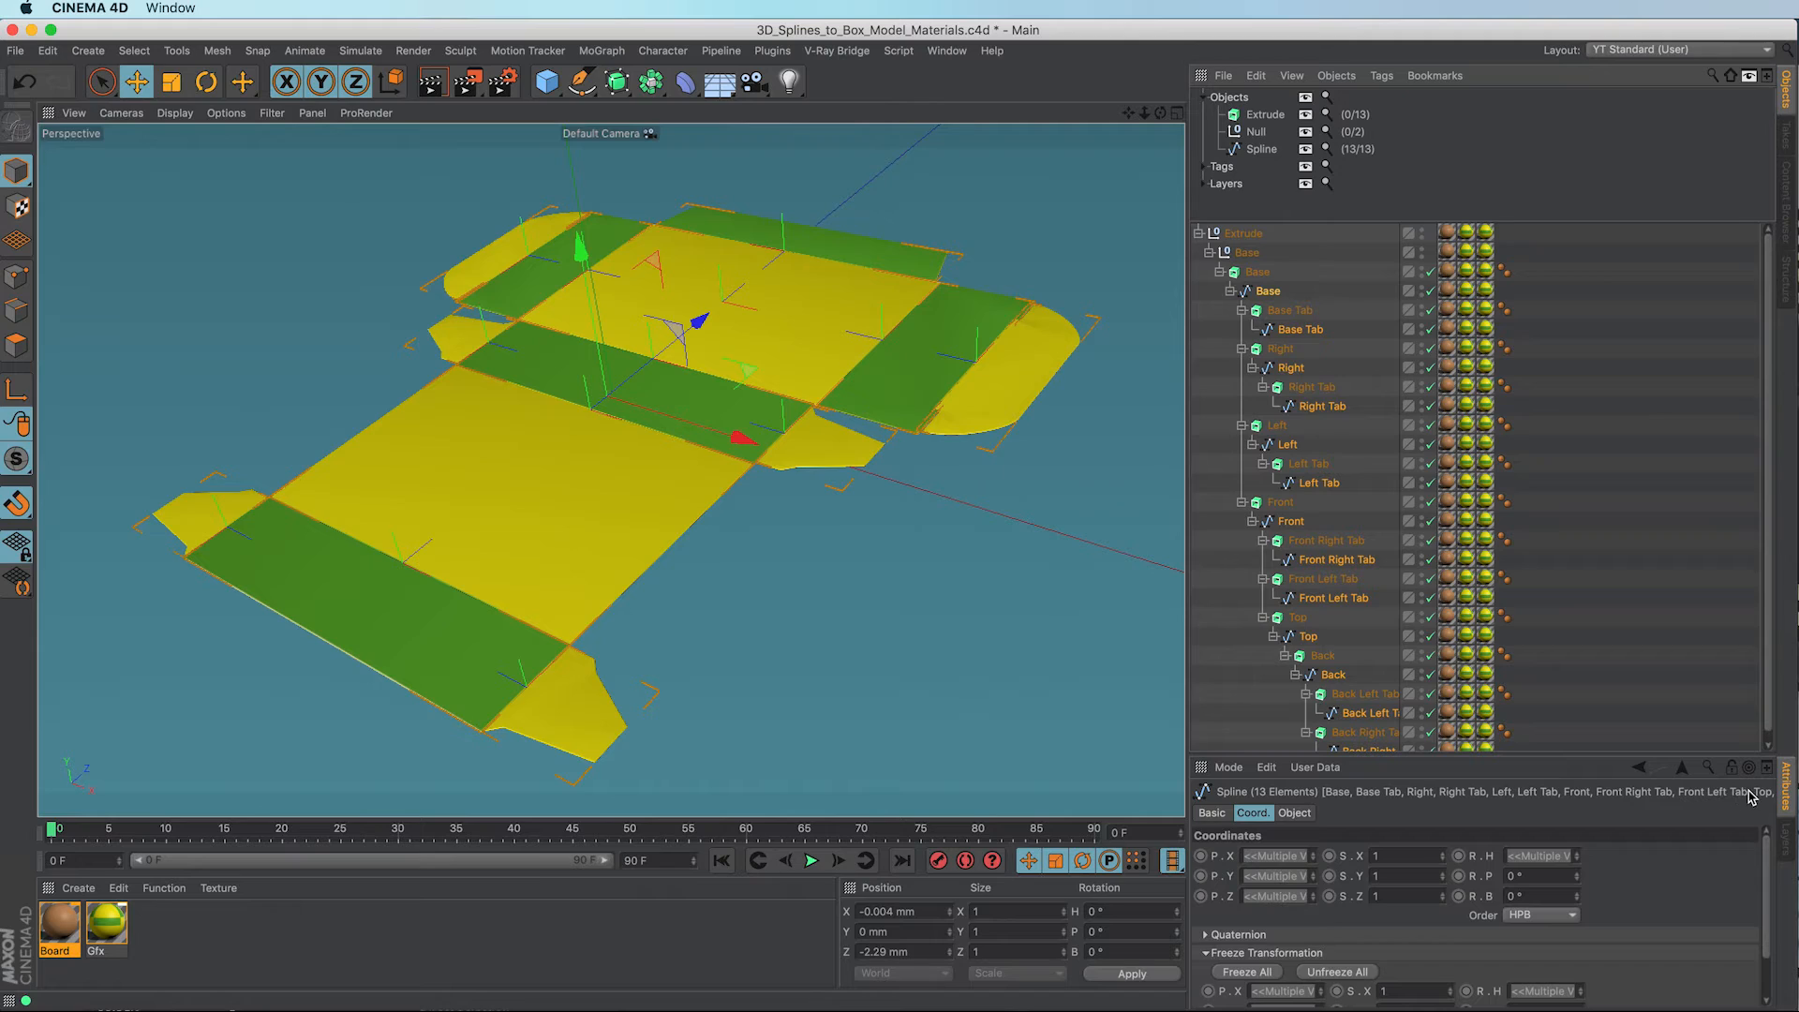
left_click(1208, 814)
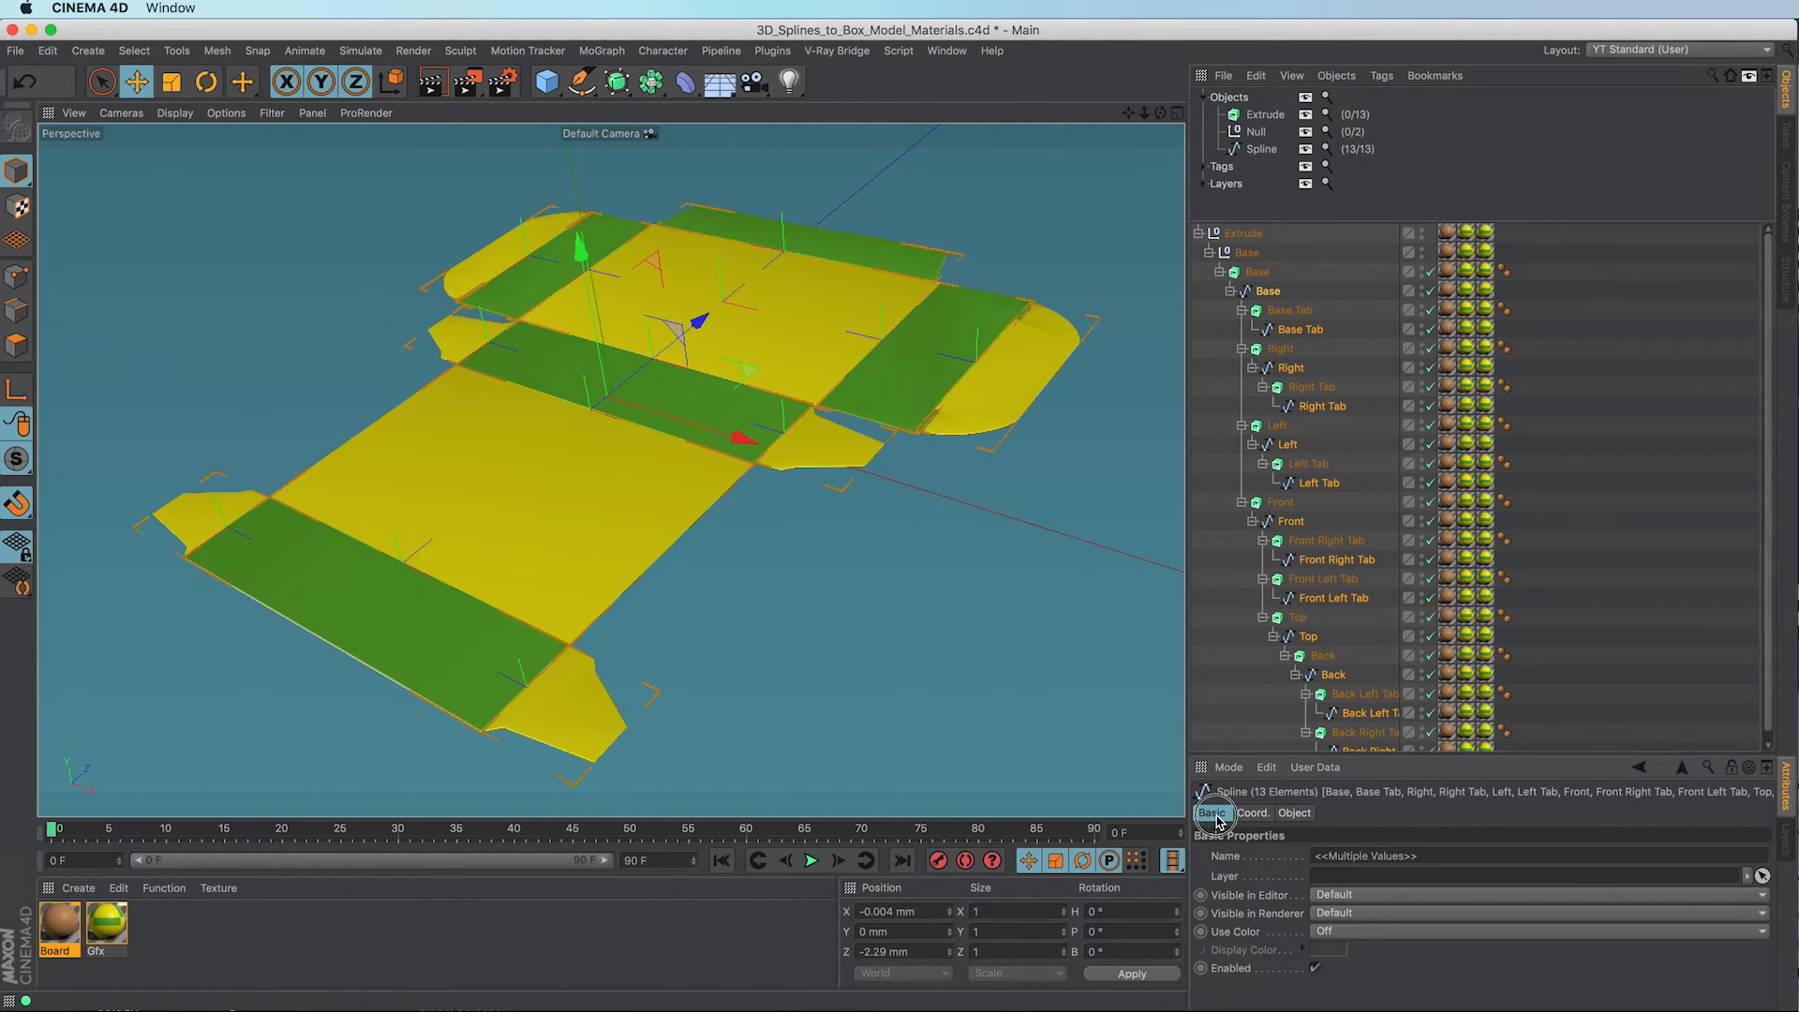
left_click(1749, 878)
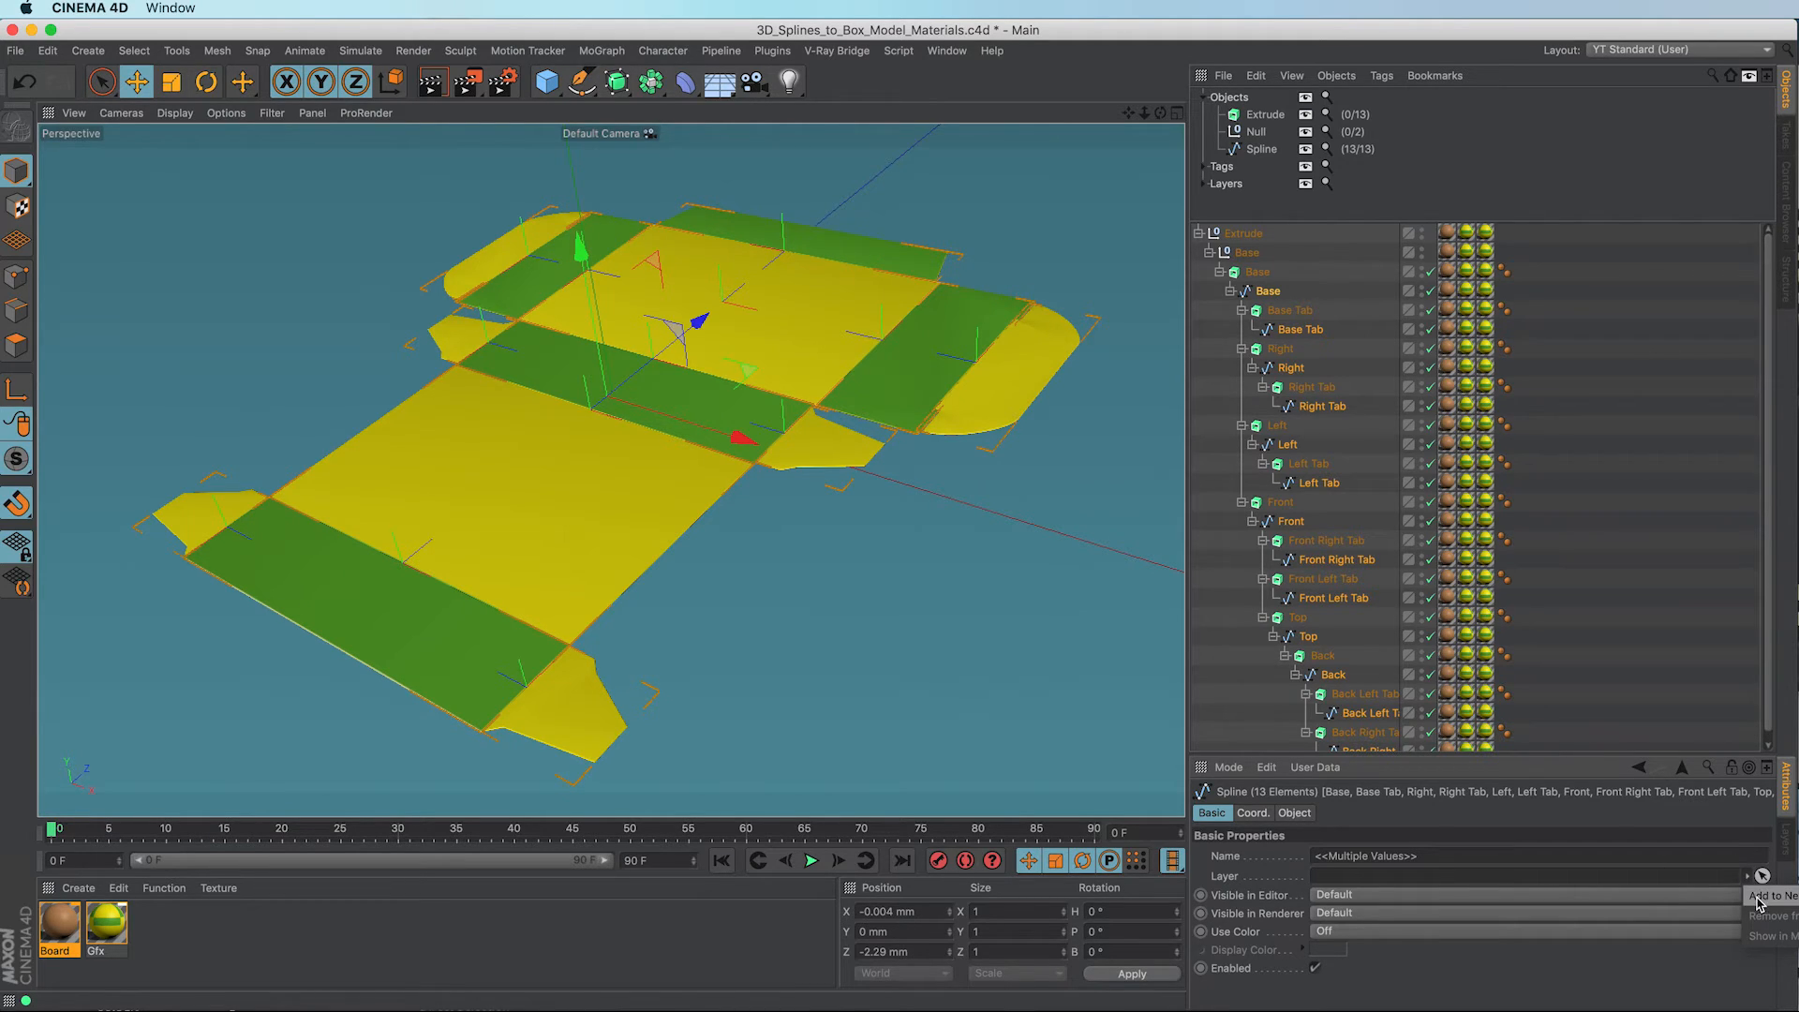
left_click(1760, 898)
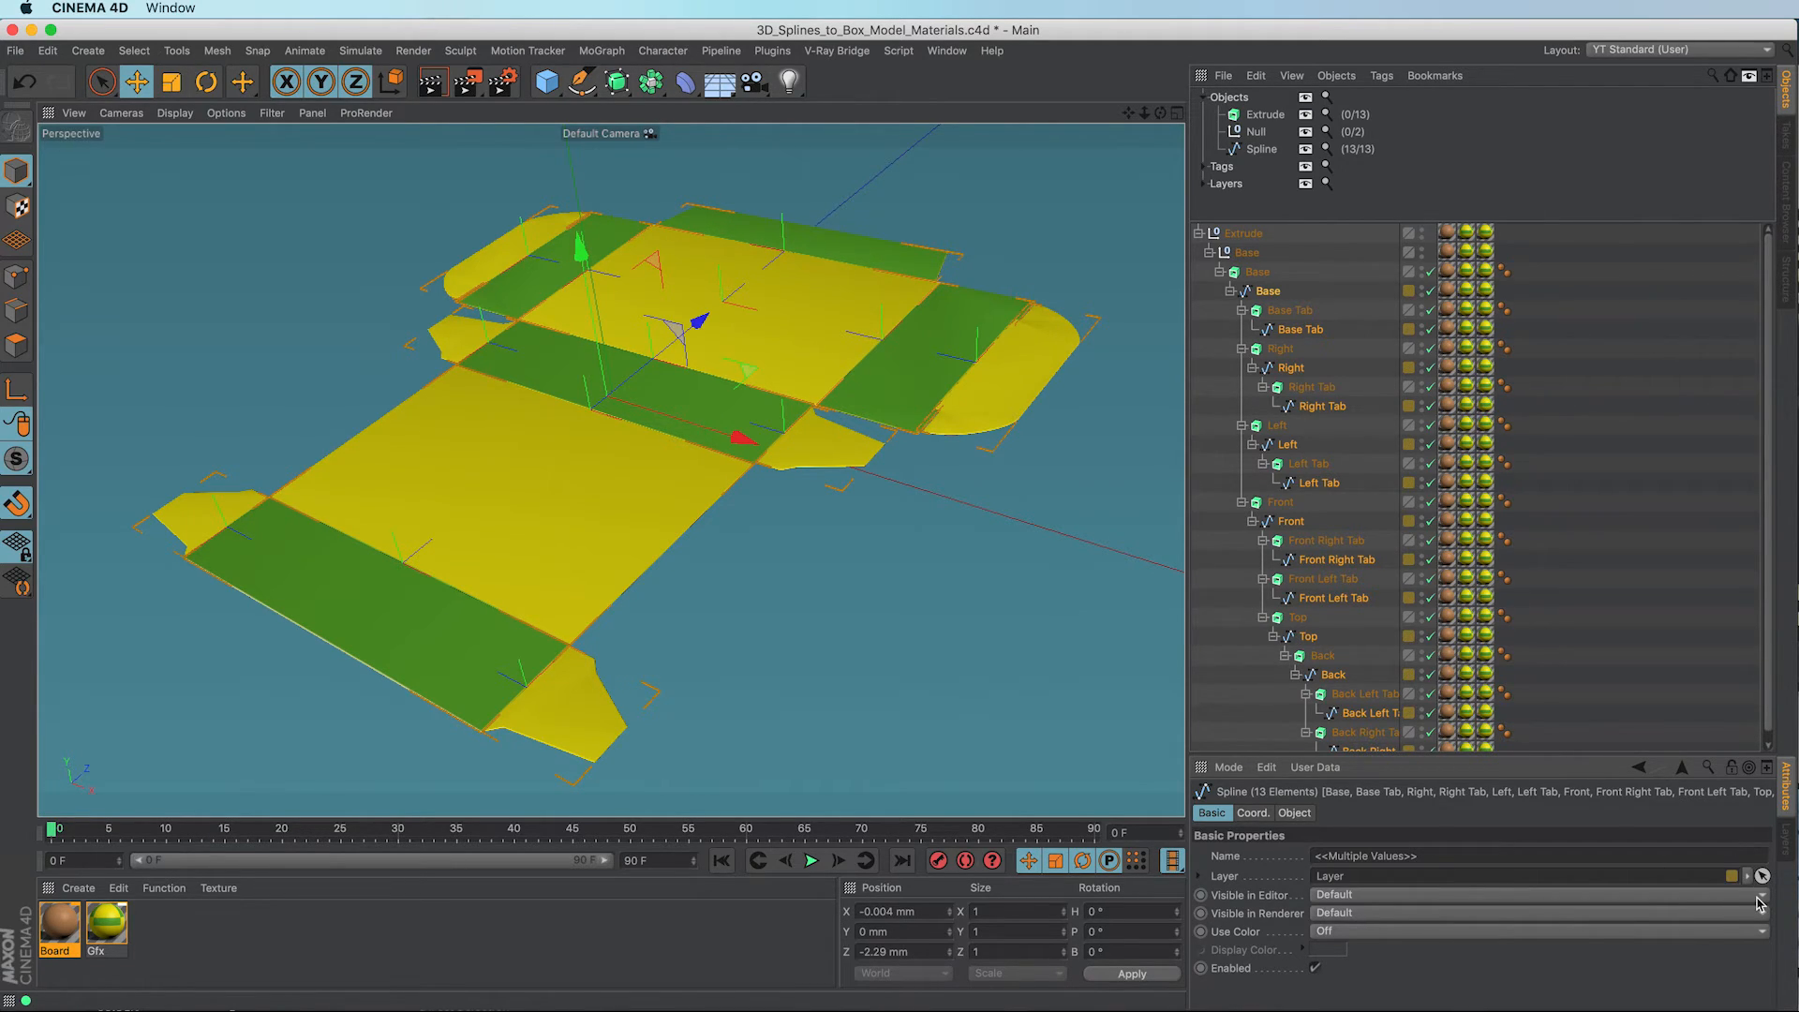
Step: Solo the splines' layer and delete the texture tags from all of the splines
left_click(1787, 848)
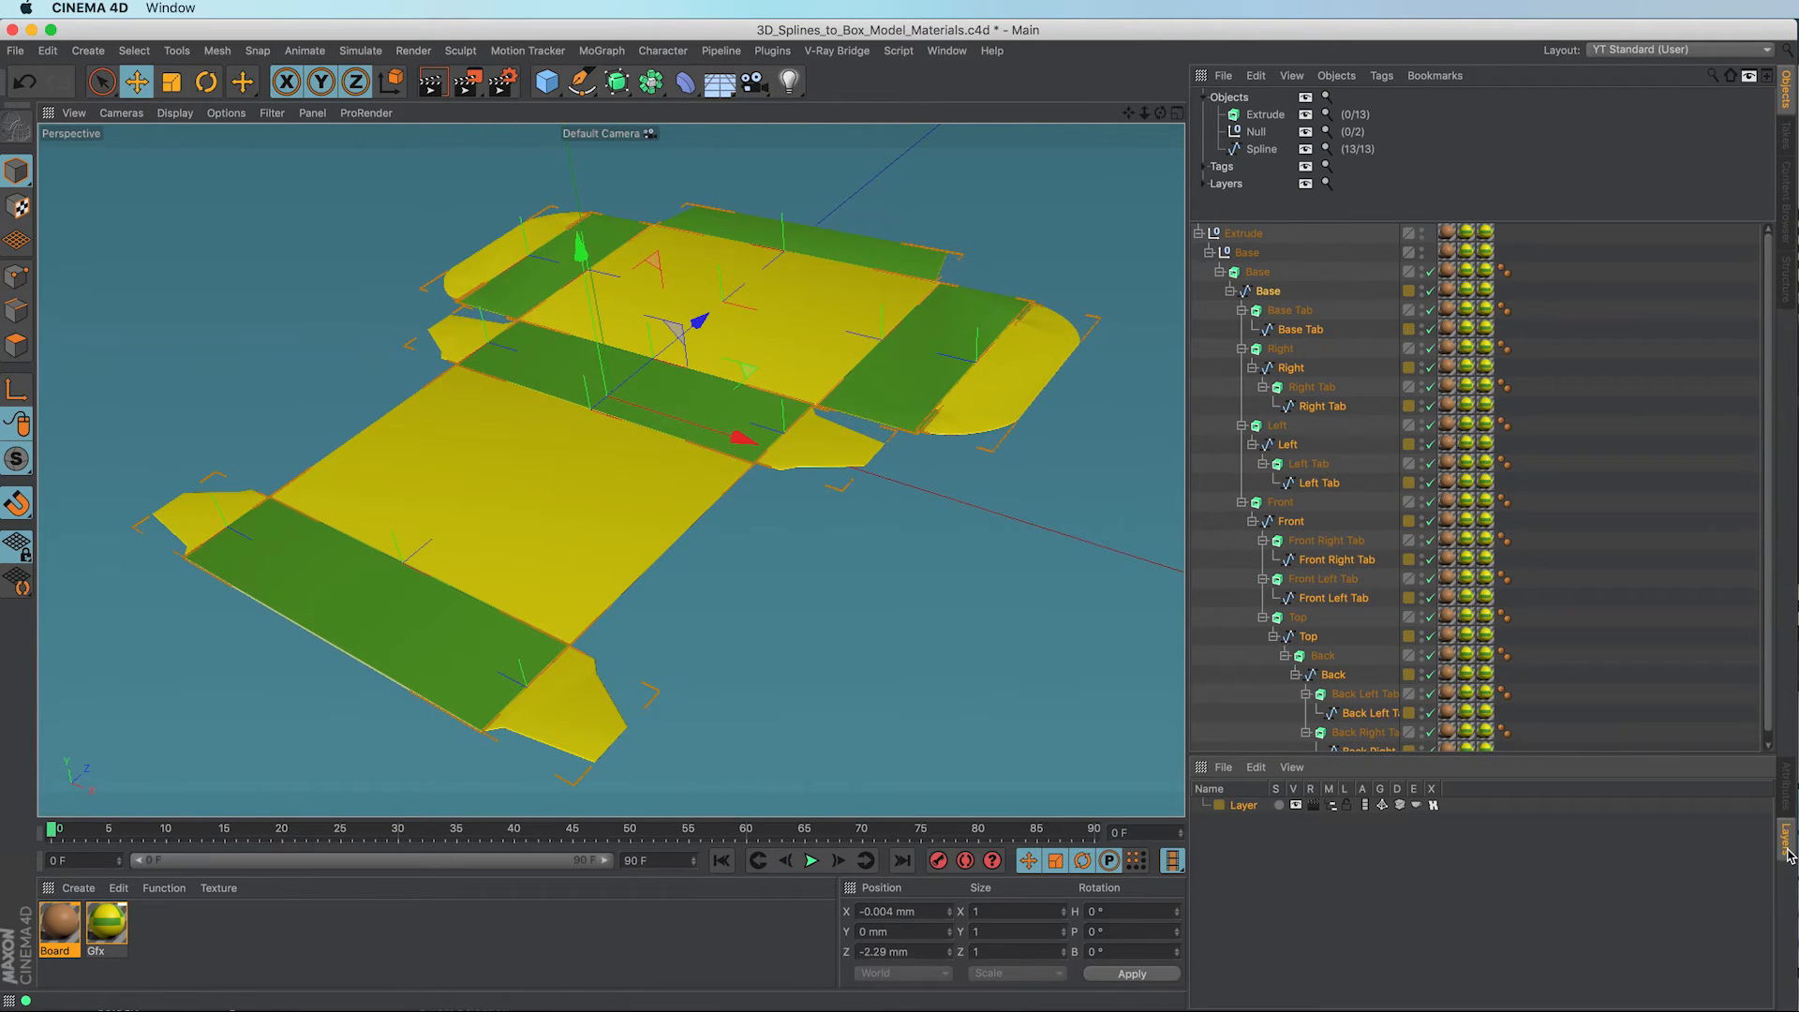
left_click(1281, 806)
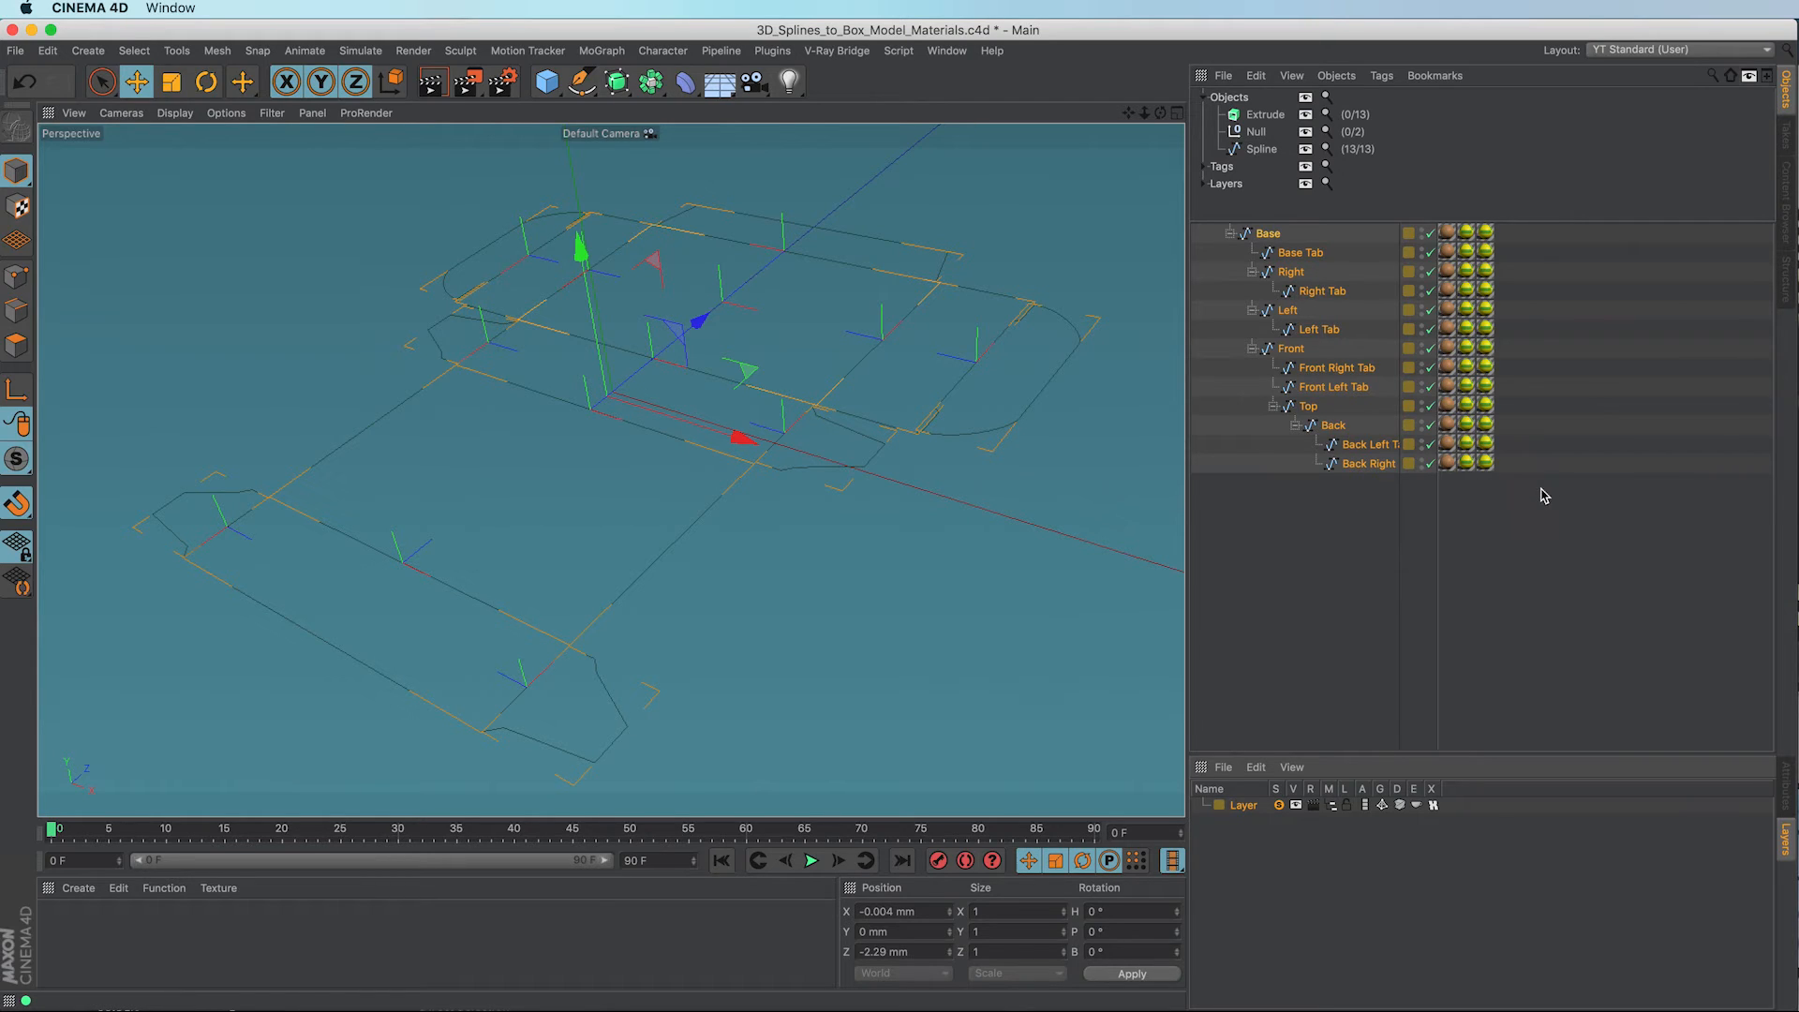
left_click_drag(1545, 497, 1429, 223)
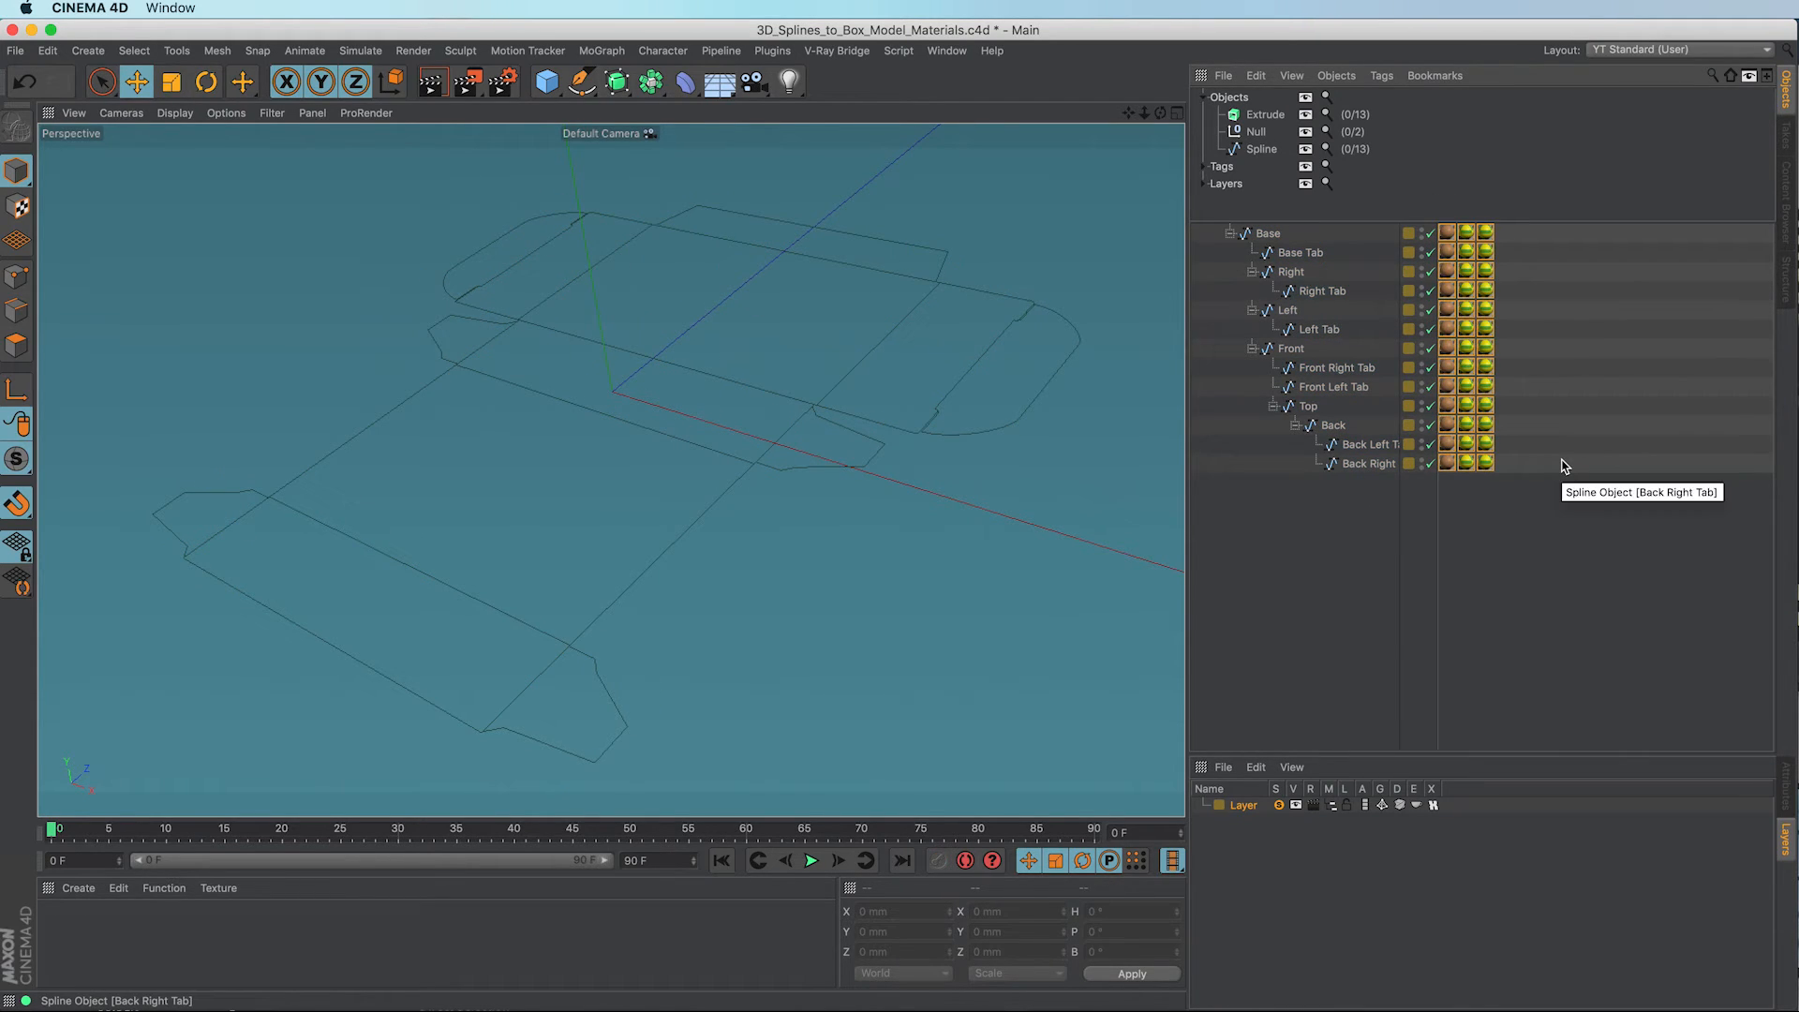
key("Delete")
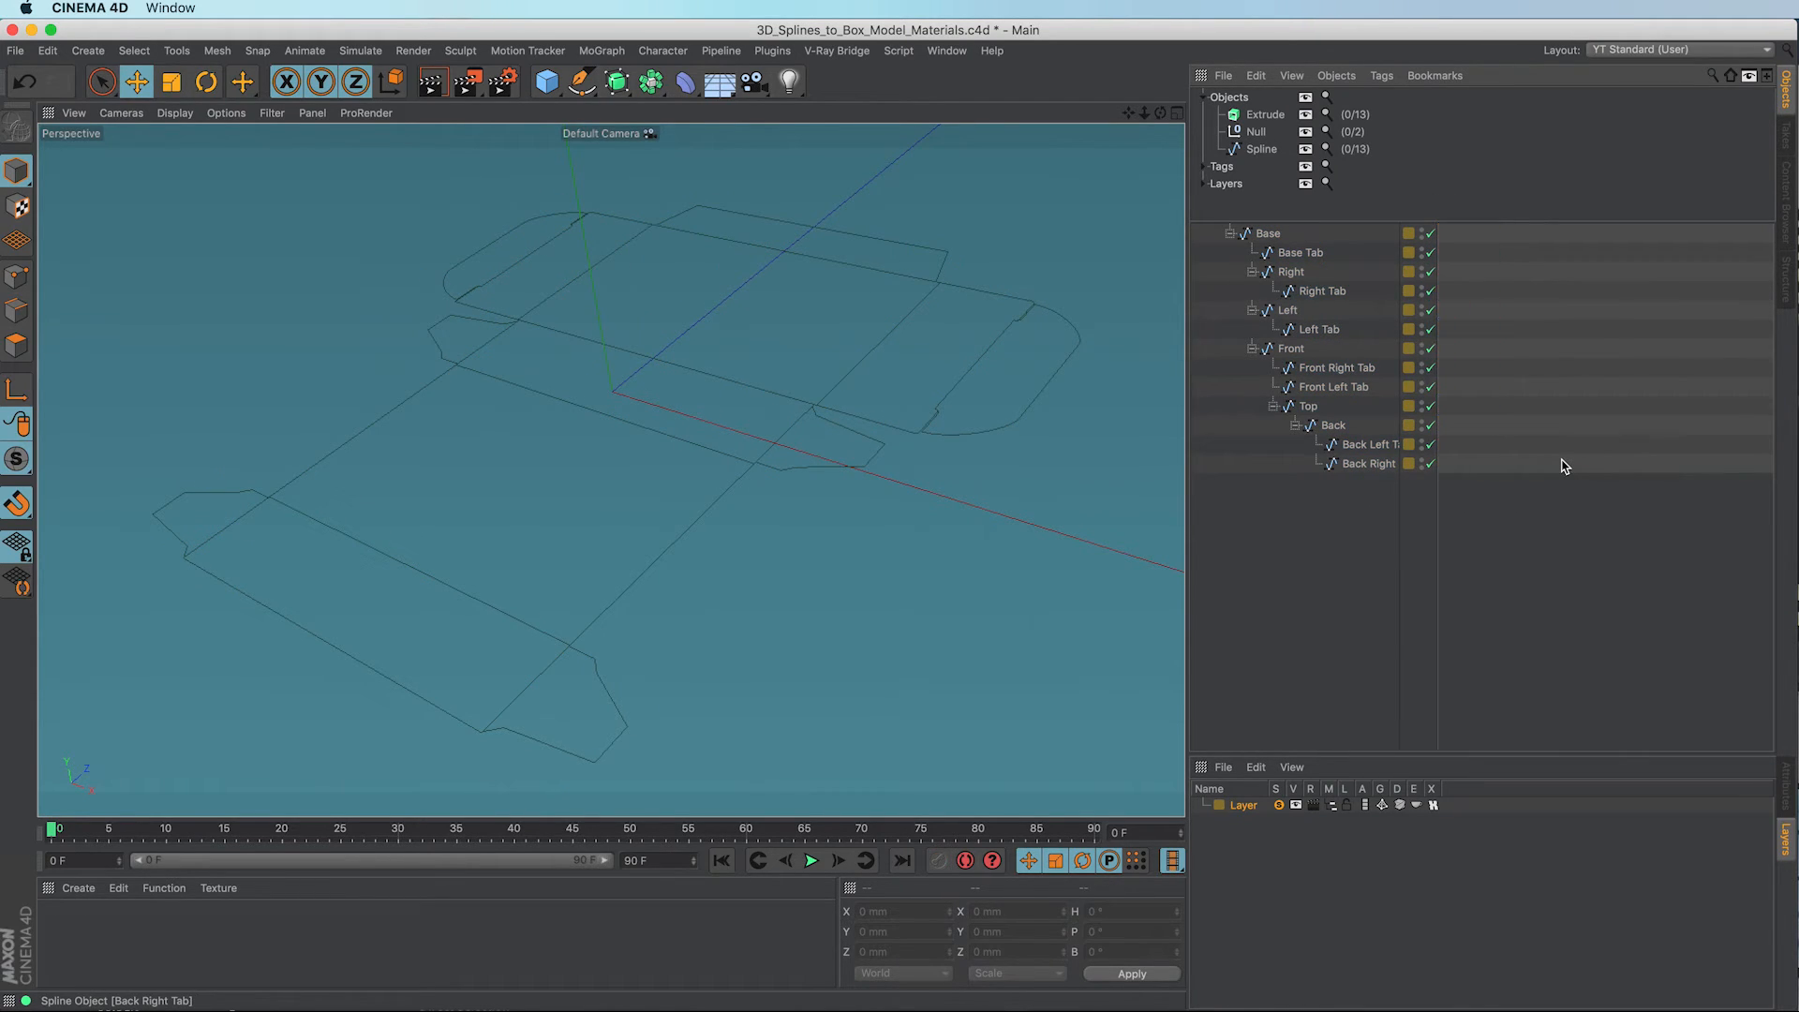
left_click(1748, 77)
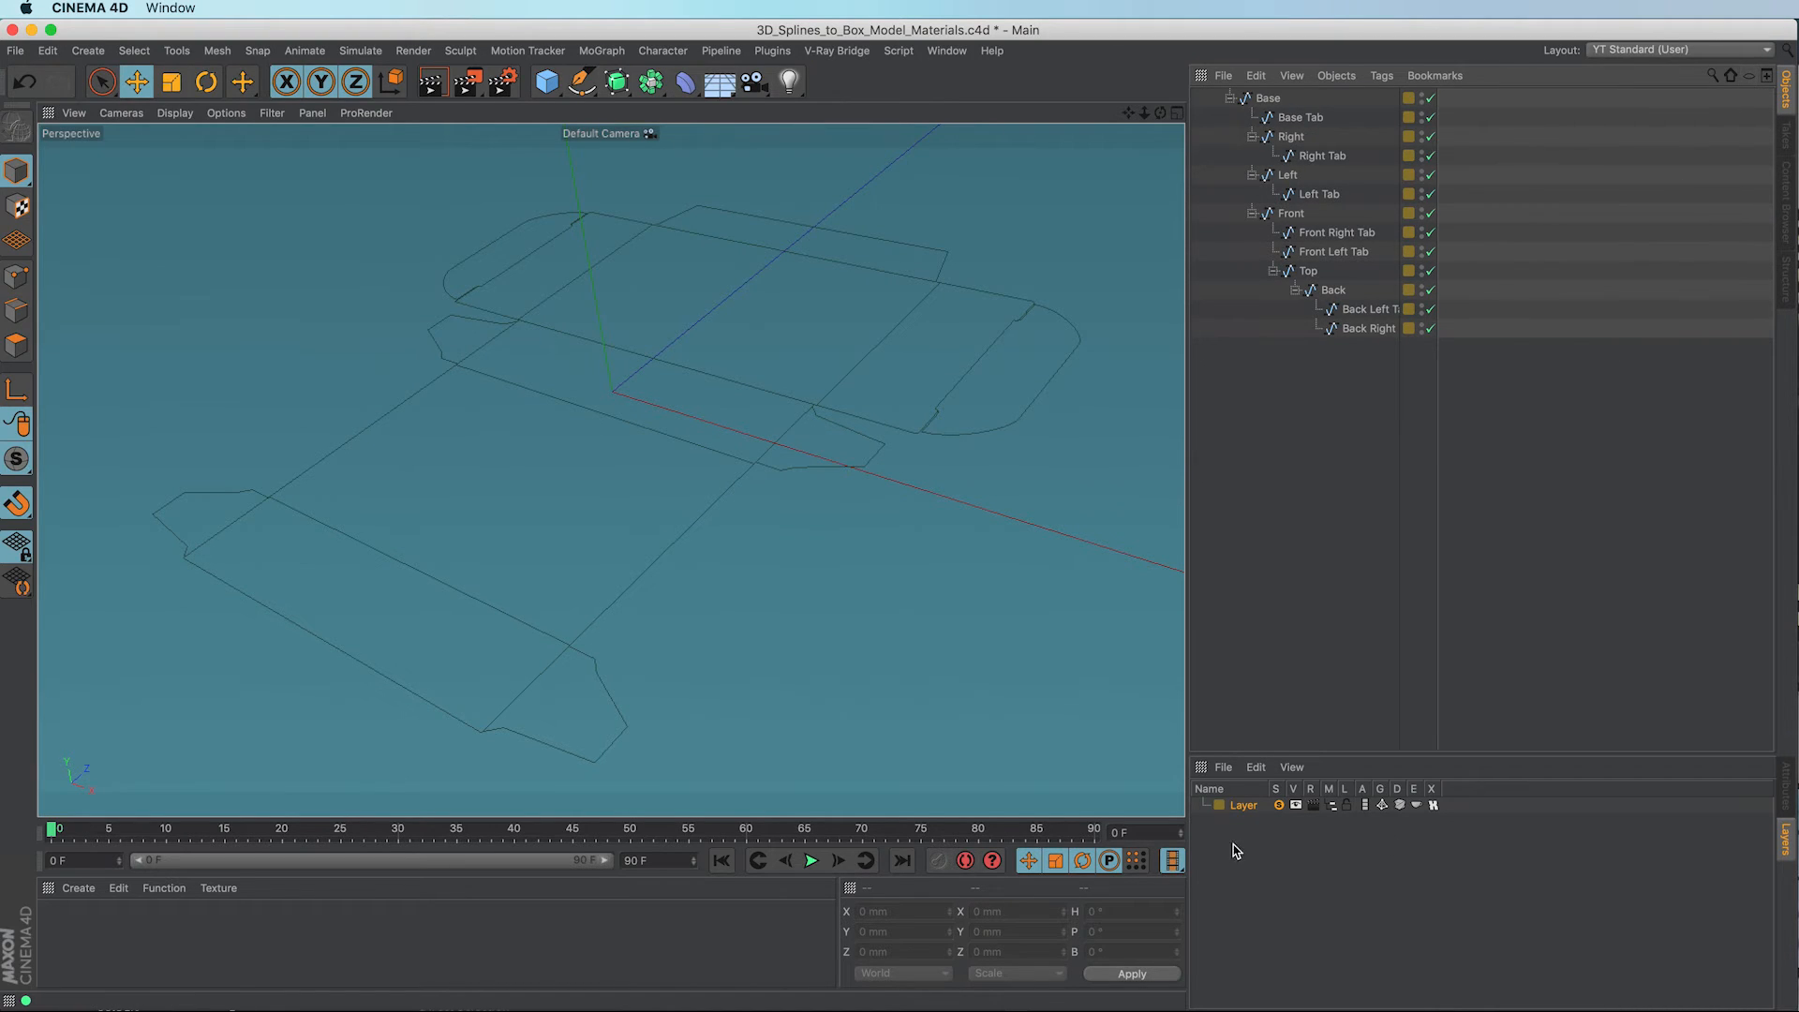
Step: Turn off the layer's solo mode and delete the texture tags from the Extrude and Base nulls
left_click(1280, 806)
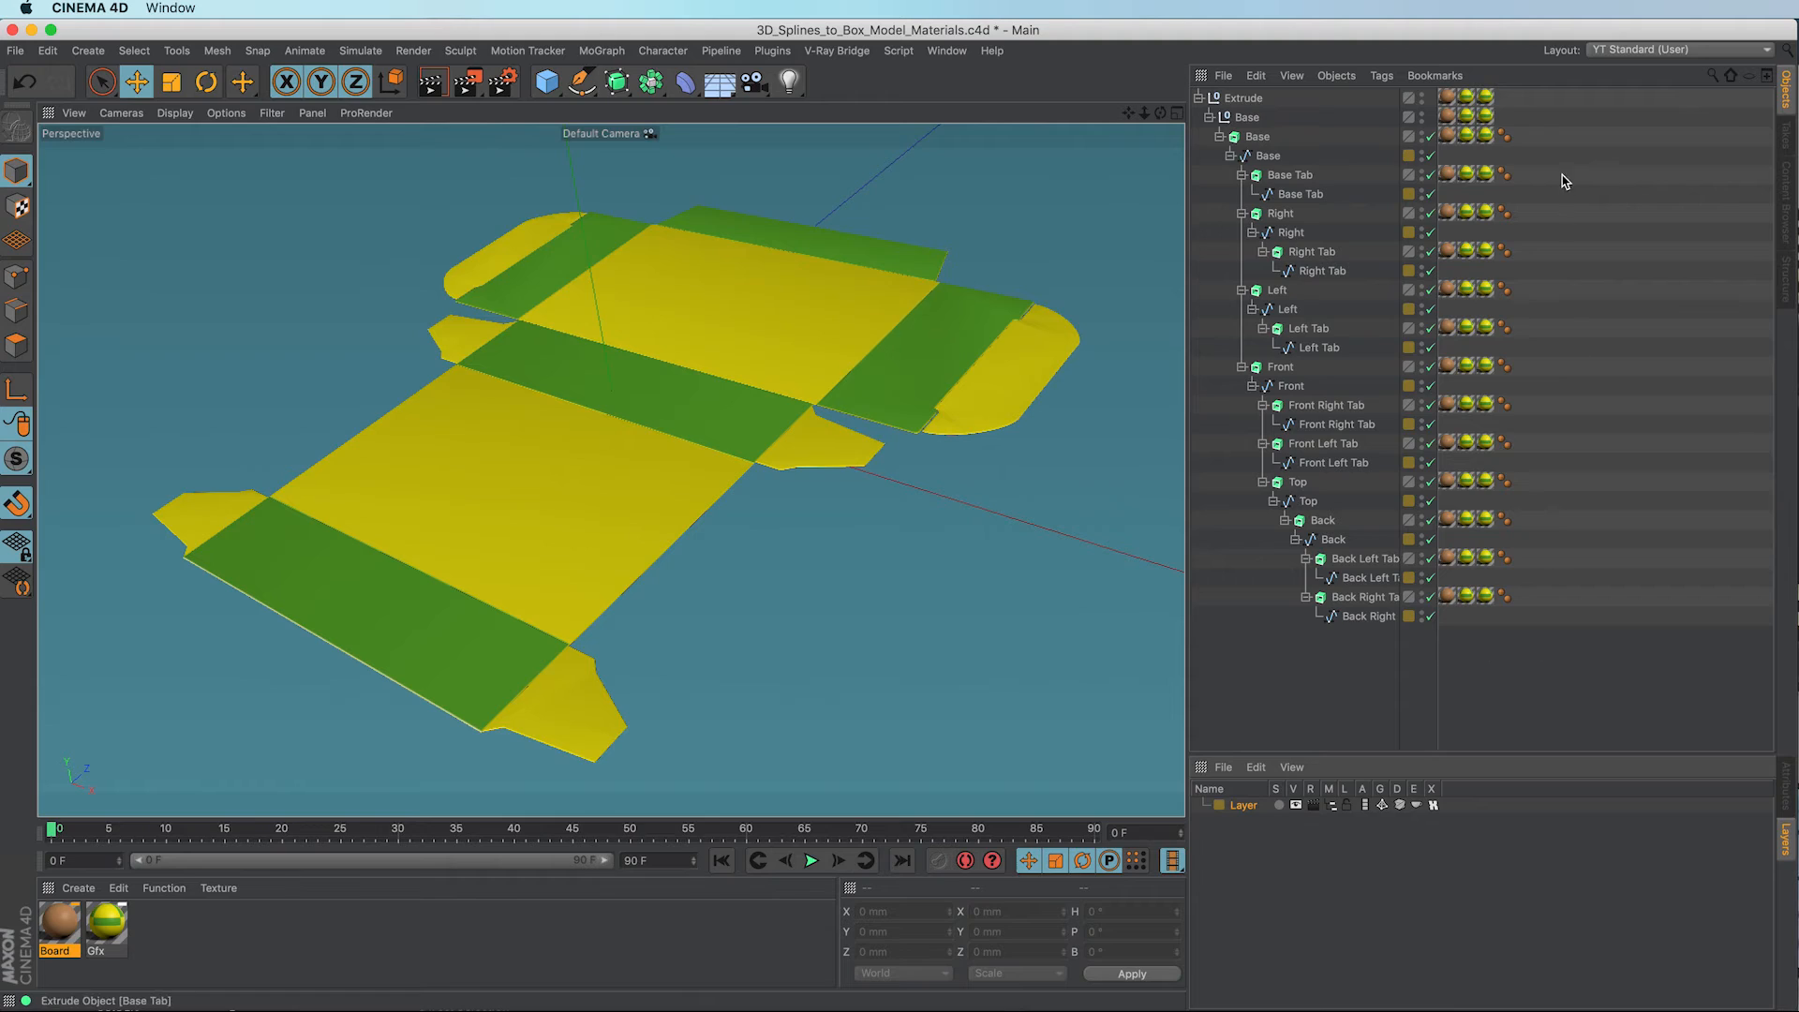
left_click_drag(1520, 97, 1432, 122)
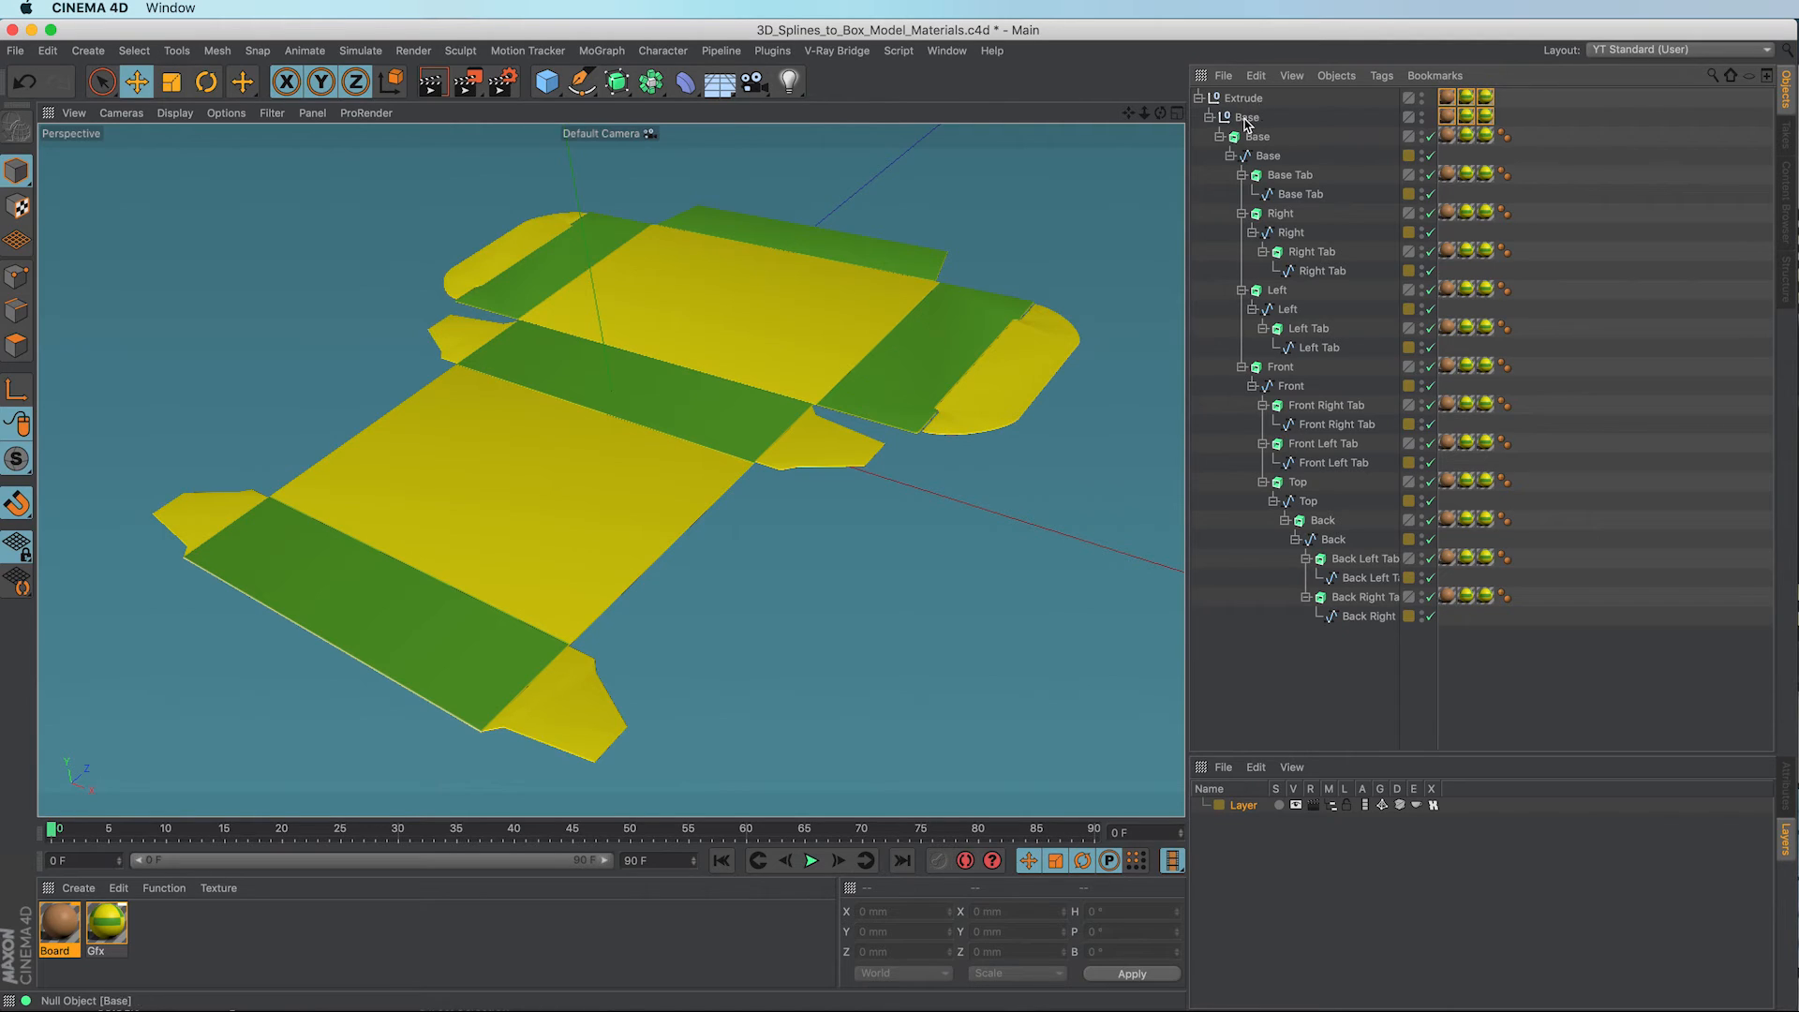
key("Delete")
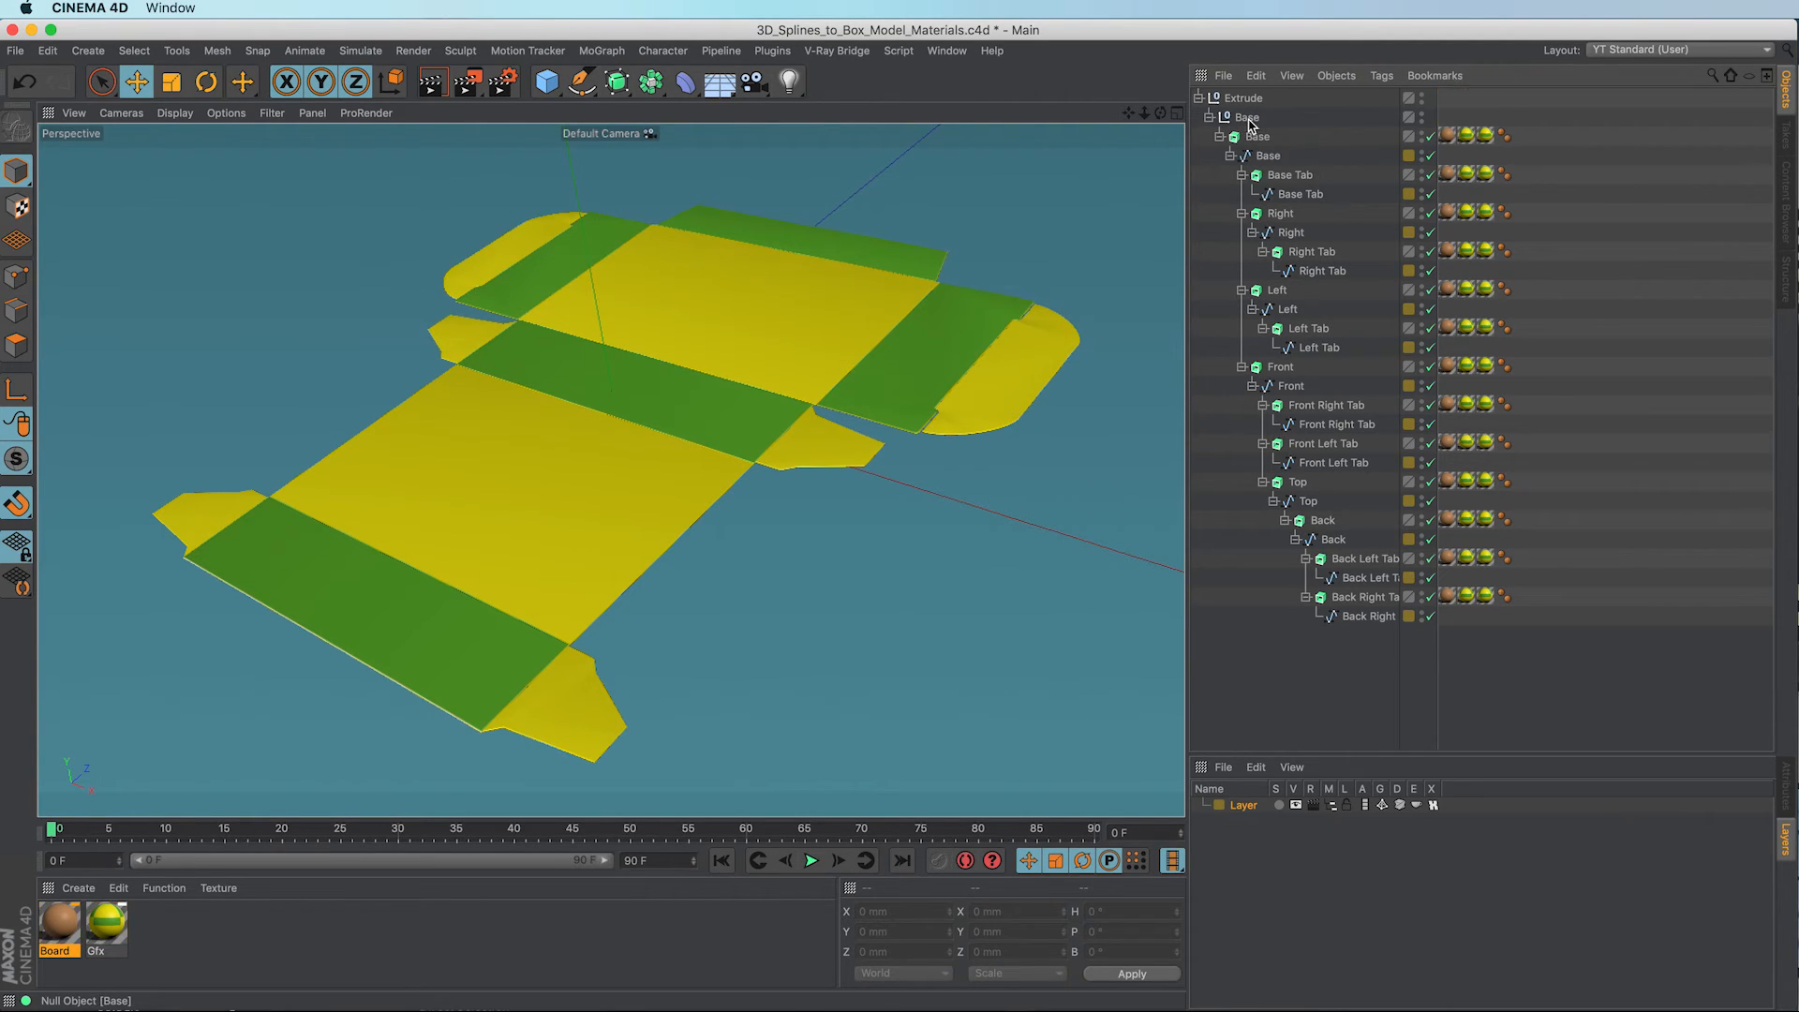
Step: Move the Base null out of the Extrude null and delete the empty Extrude null
left_click_drag(1226, 124, 1256, 97)
left_click(1239, 615)
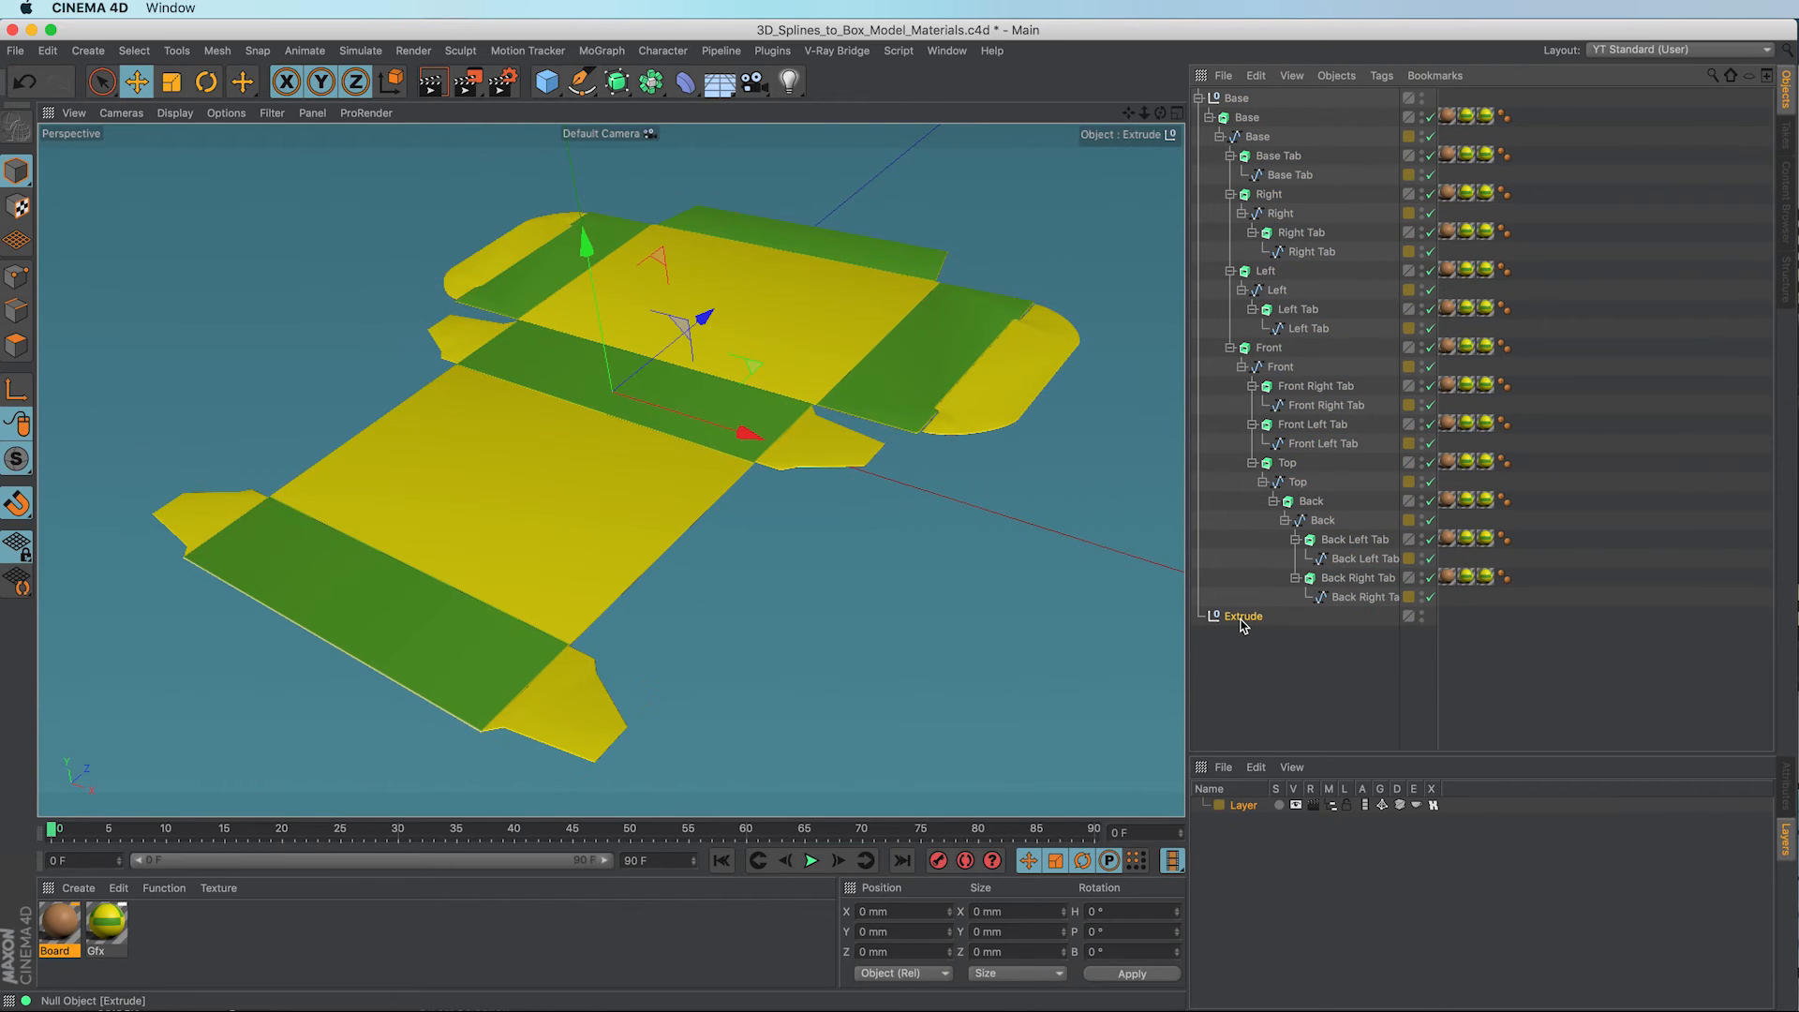
key("Delete")
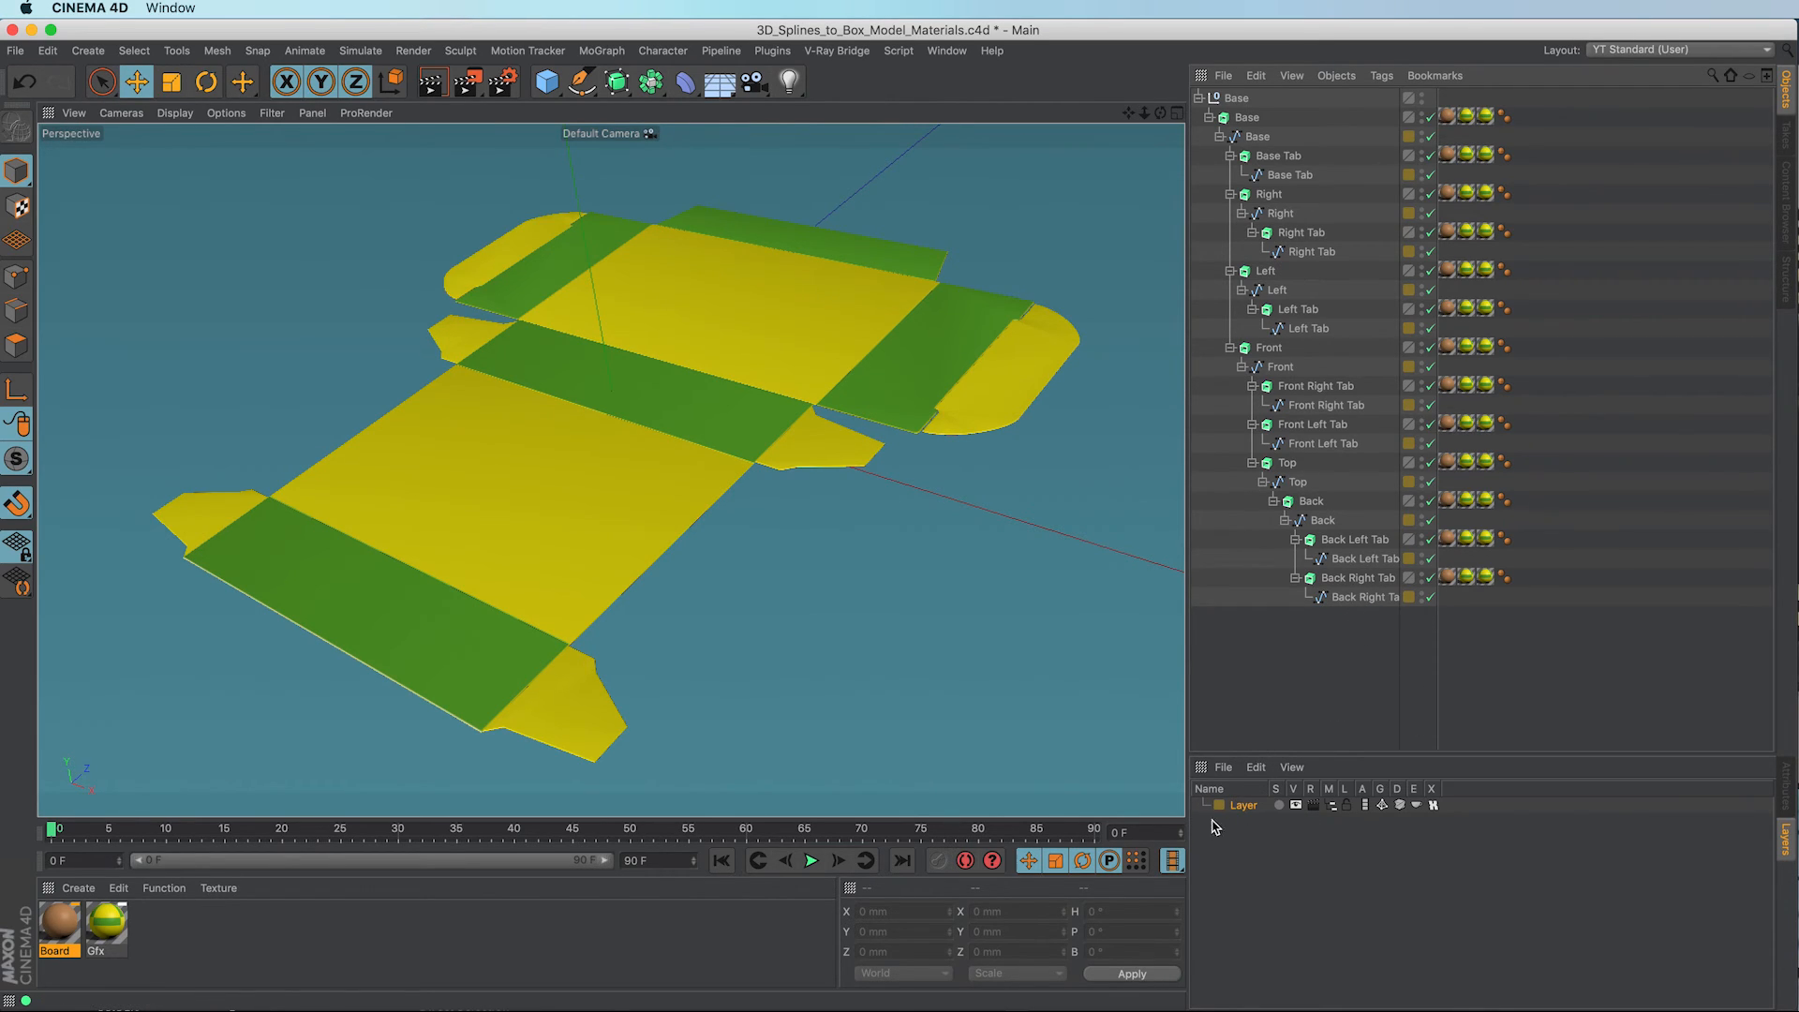
Step: Hide the splines' layer from the object hierarchy
left_click(1334, 806)
Step: Try folding all extrudes below the Base extrude by varying their pitch rotation, reset it to 0°, and deselect them
left_click_drag(1375, 379, 1236, 138)
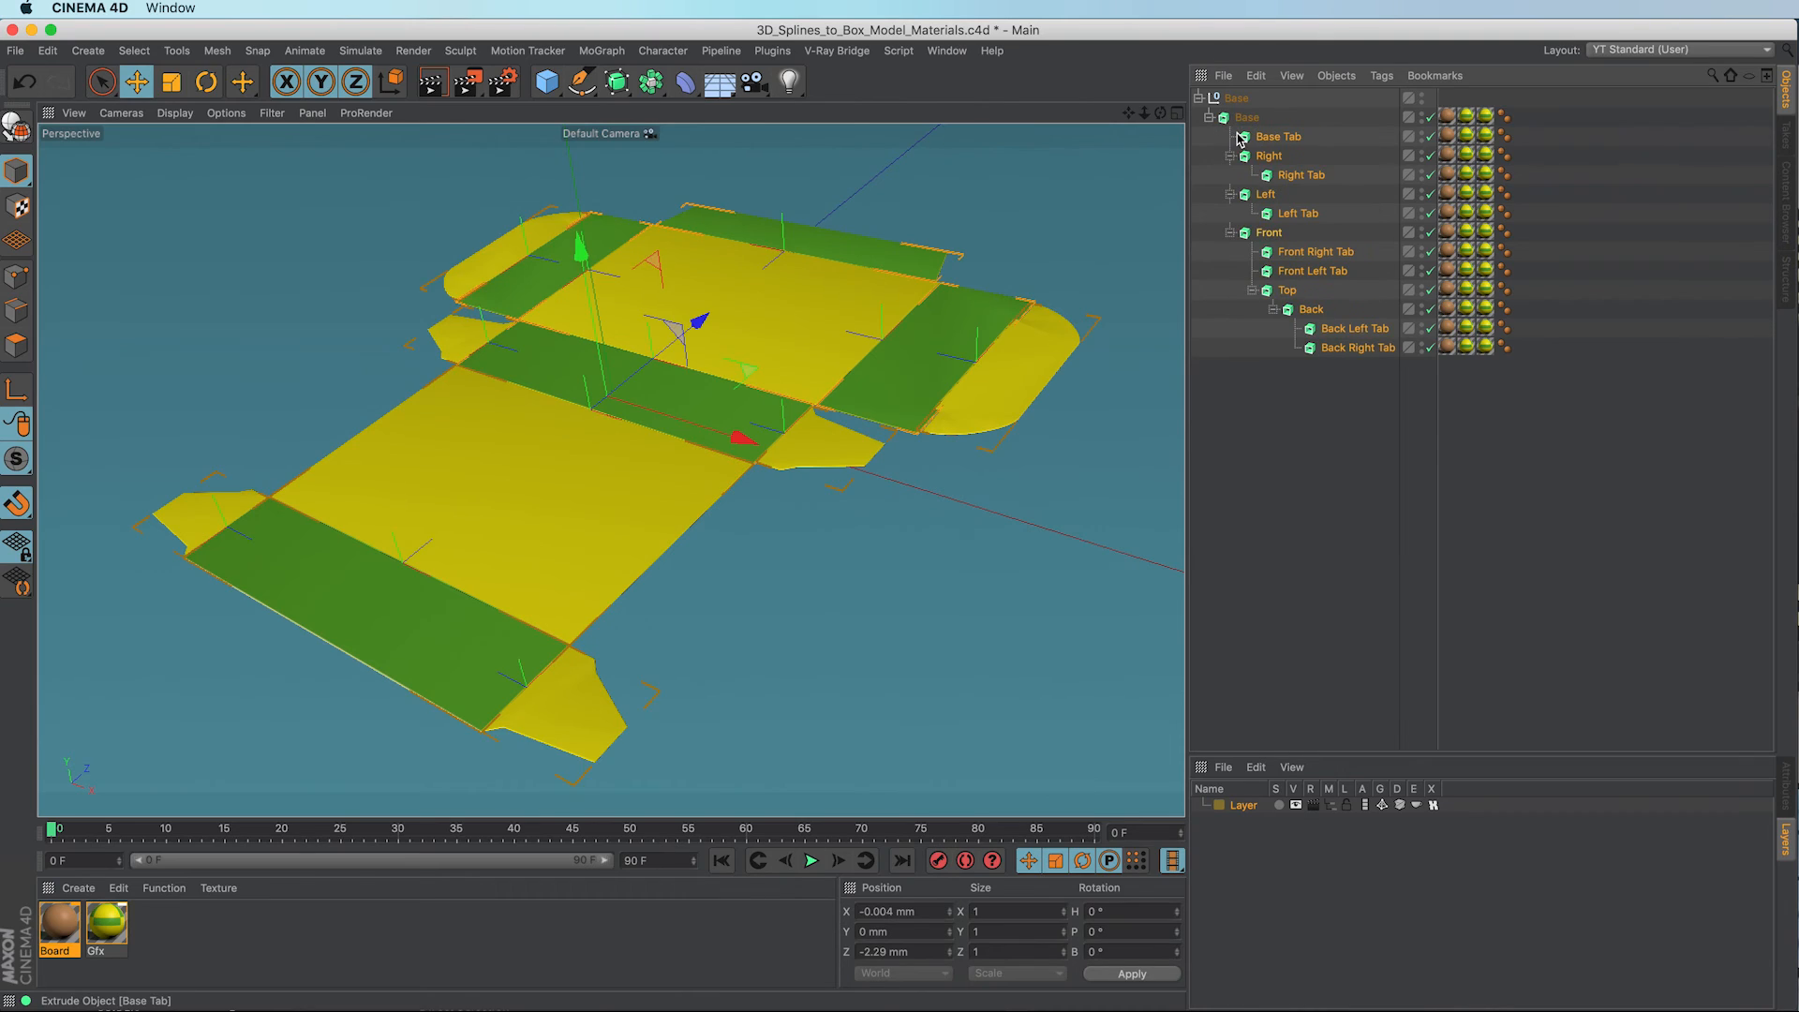
left_click(1786, 787)
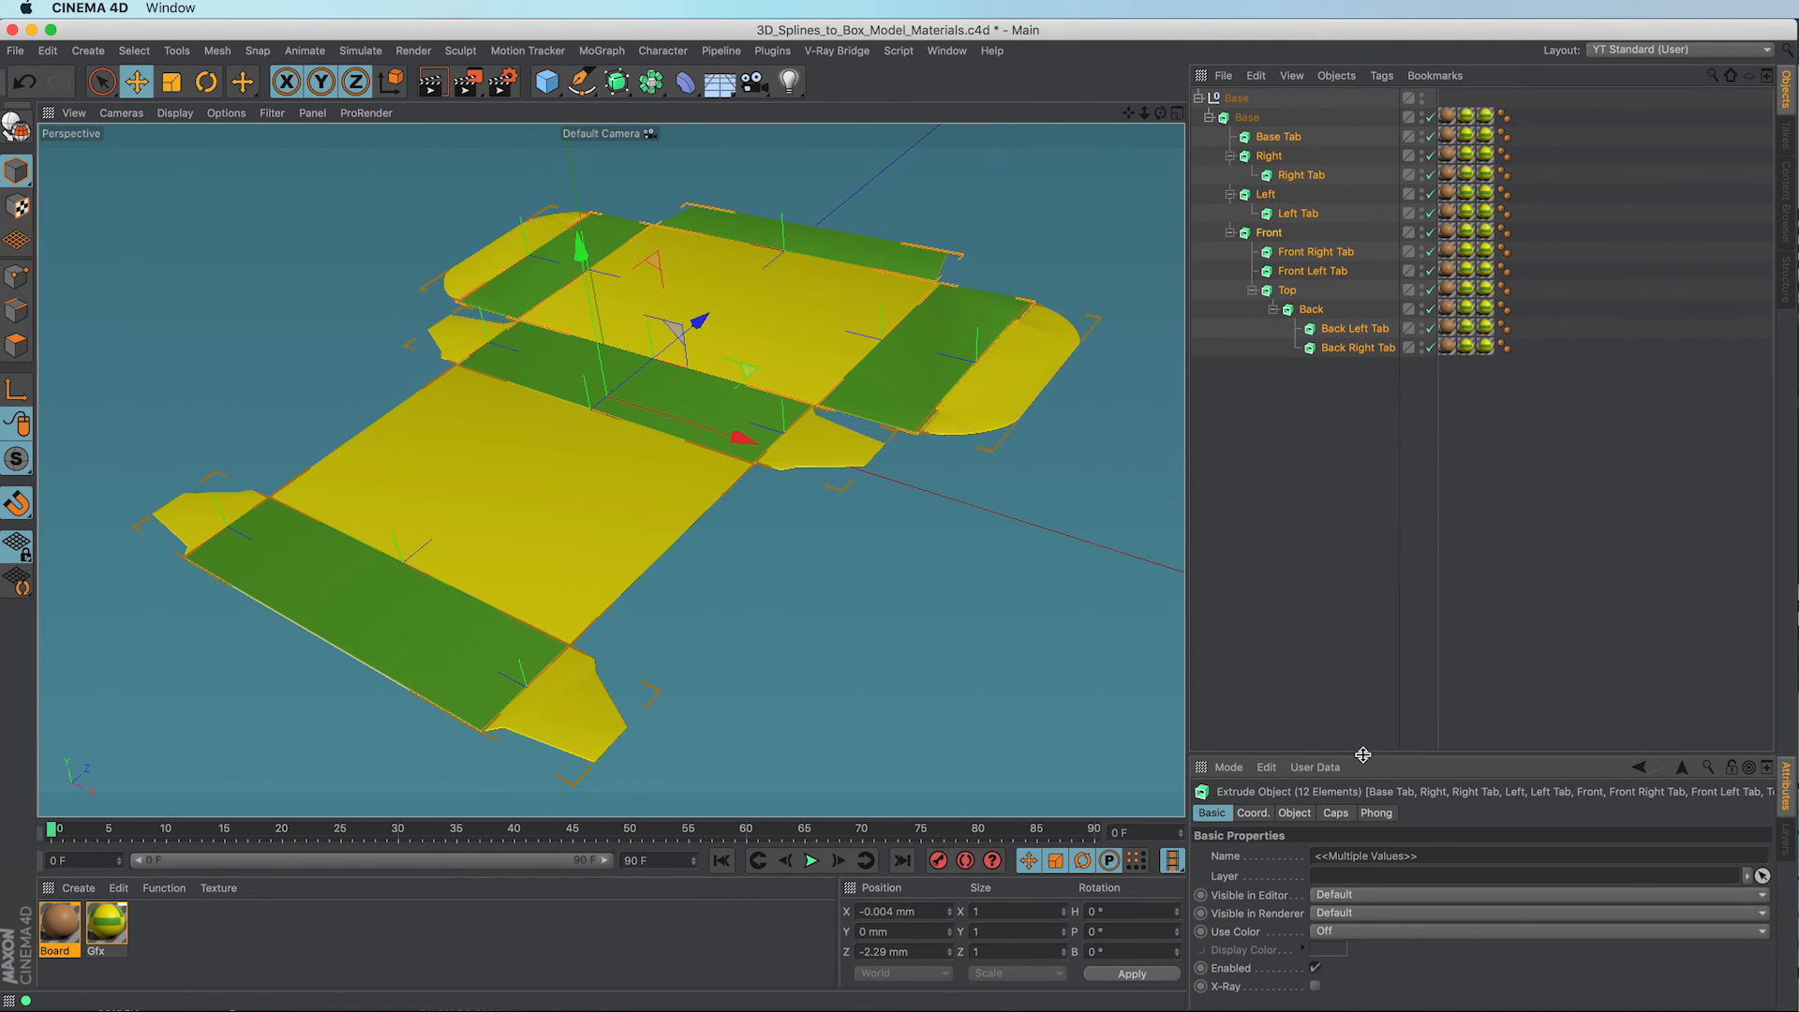
left_click_drag(1361, 756, 1331, 607)
left_click(1252, 664)
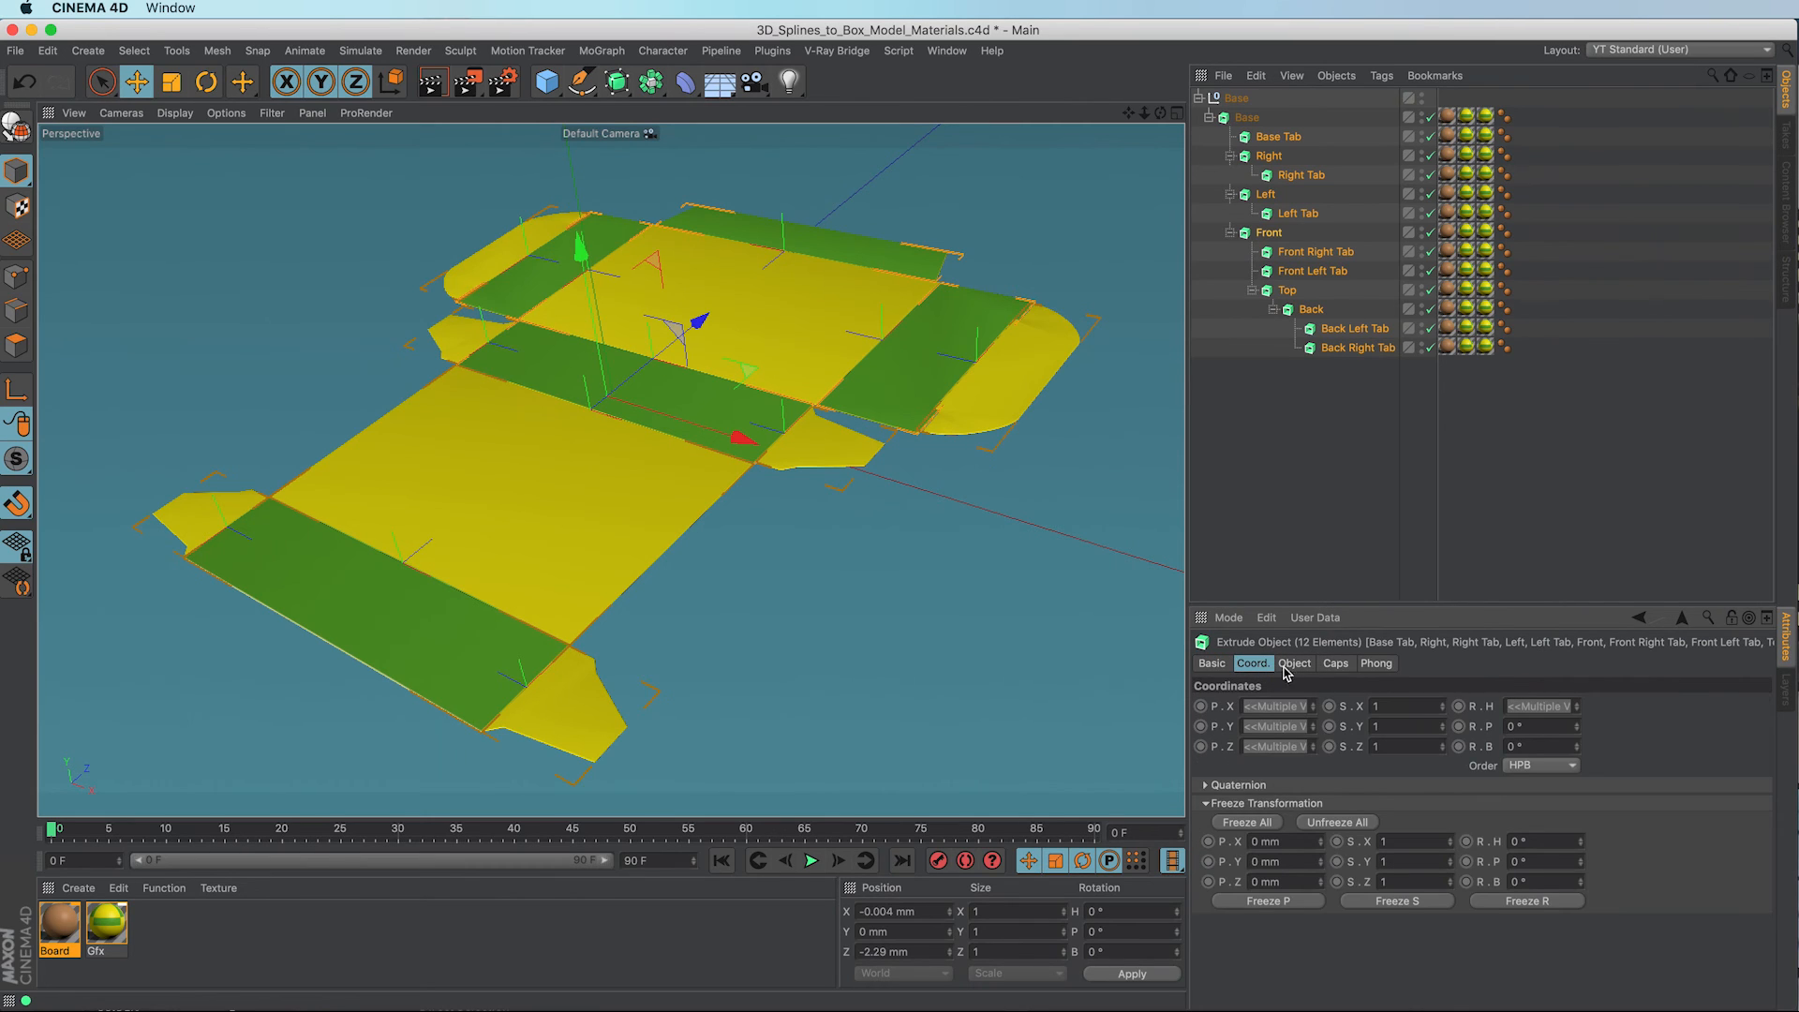
mouse_move(1572, 728)
left_mouse_down()
mouse_move(1654, 728)
mouse_move(1577, 728)
left_mouse_up()
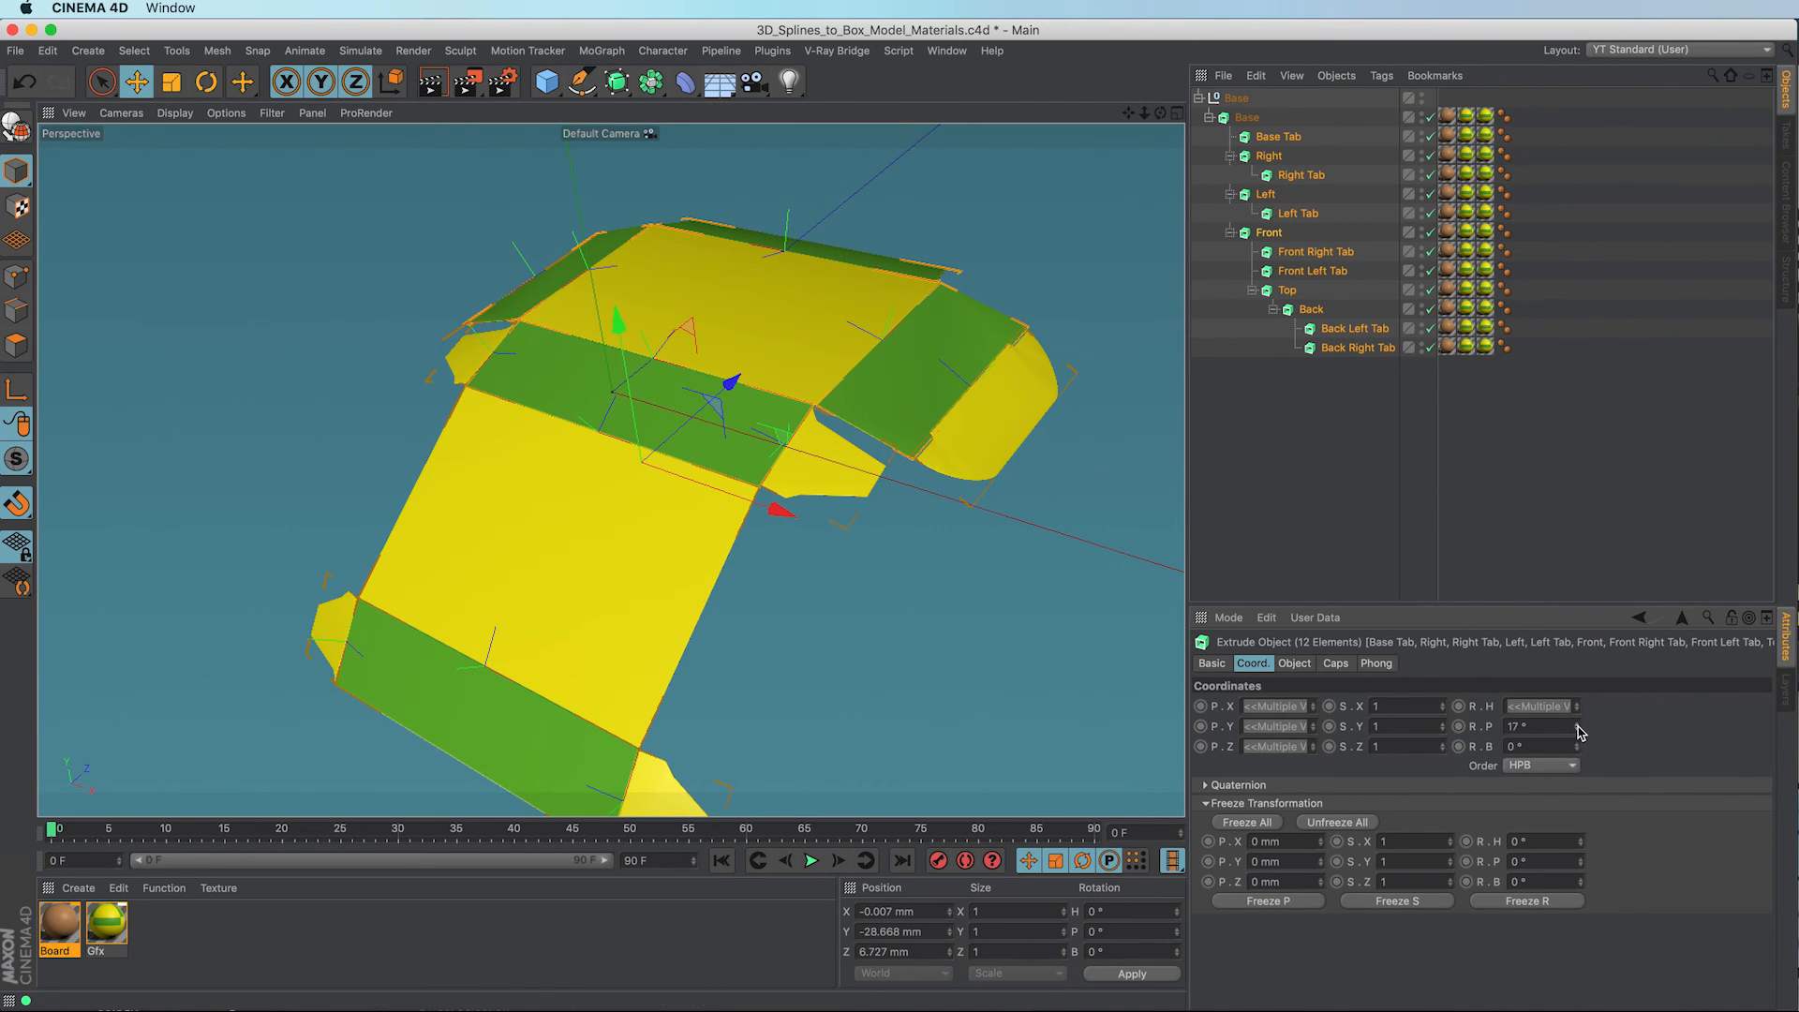
mouse_move(1582, 729)
left_mouse_down()
mouse_move(1566, 729)
mouse_move(1641, 729)
mouse_move(1511, 729)
mouse_move(1650, 729)
mouse_move(1565, 729)
left_mouse_up()
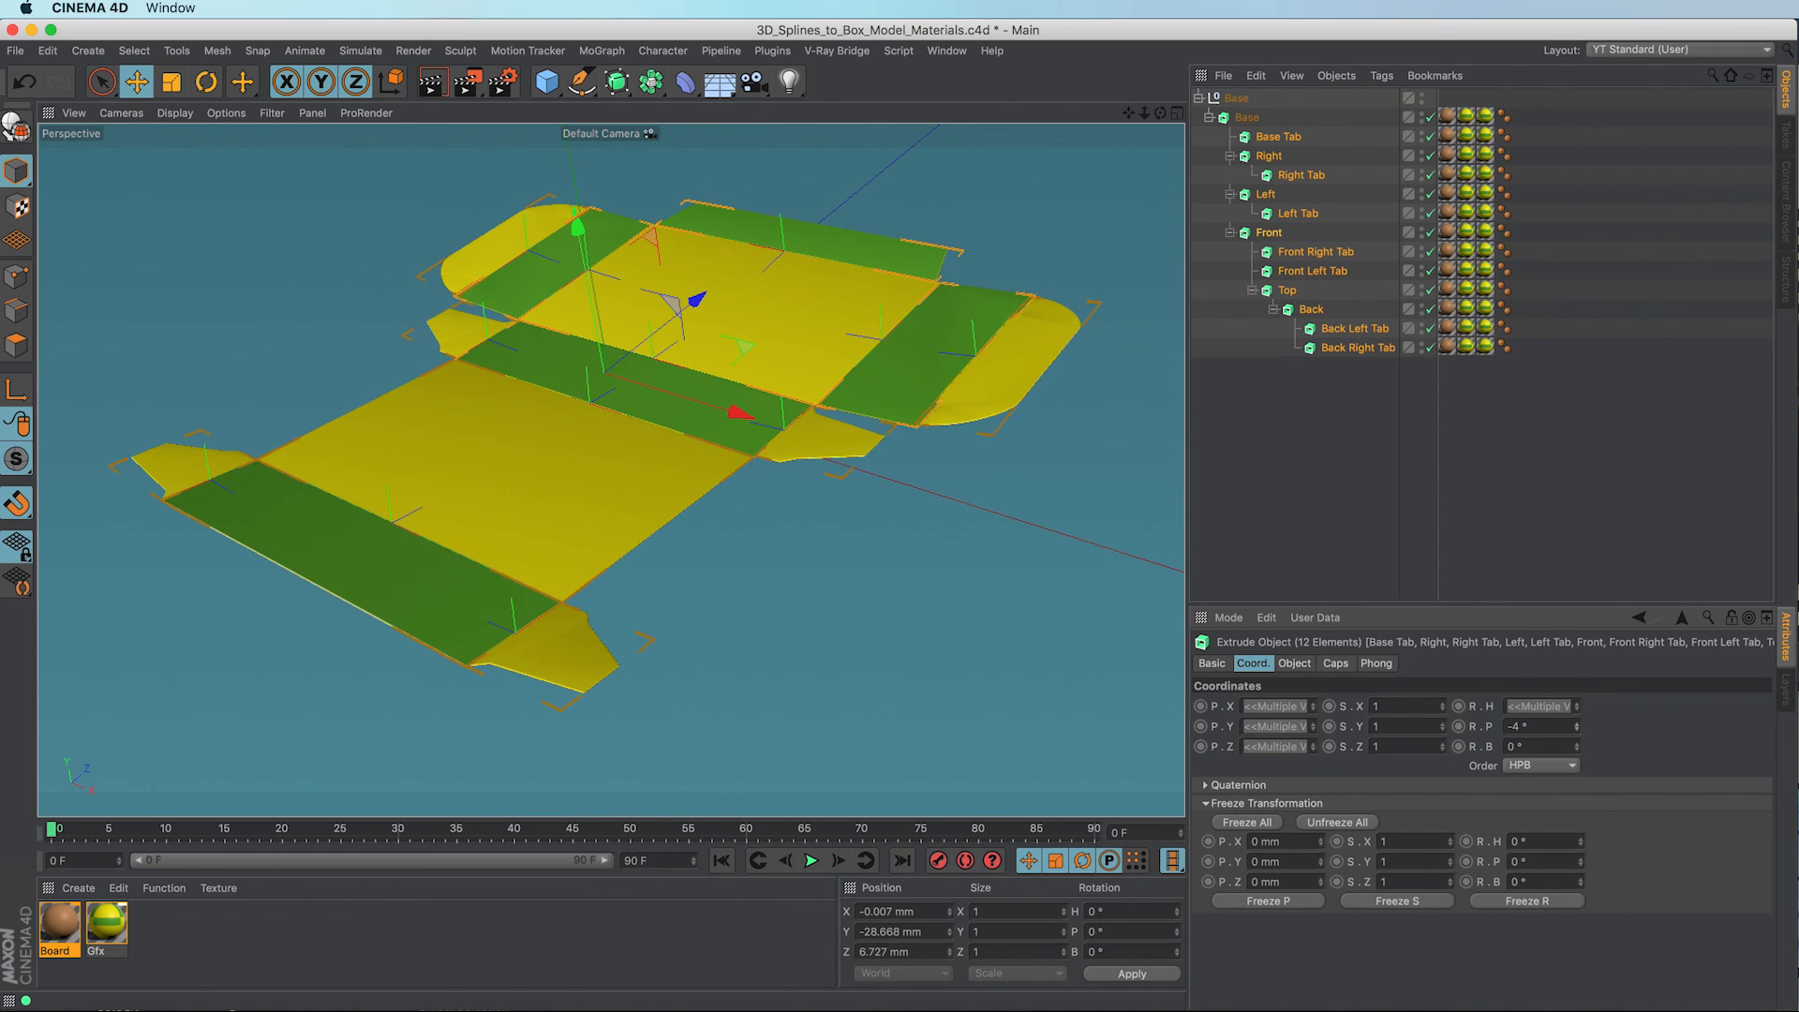
double_click(1506, 727)
type("0")
key("Return")
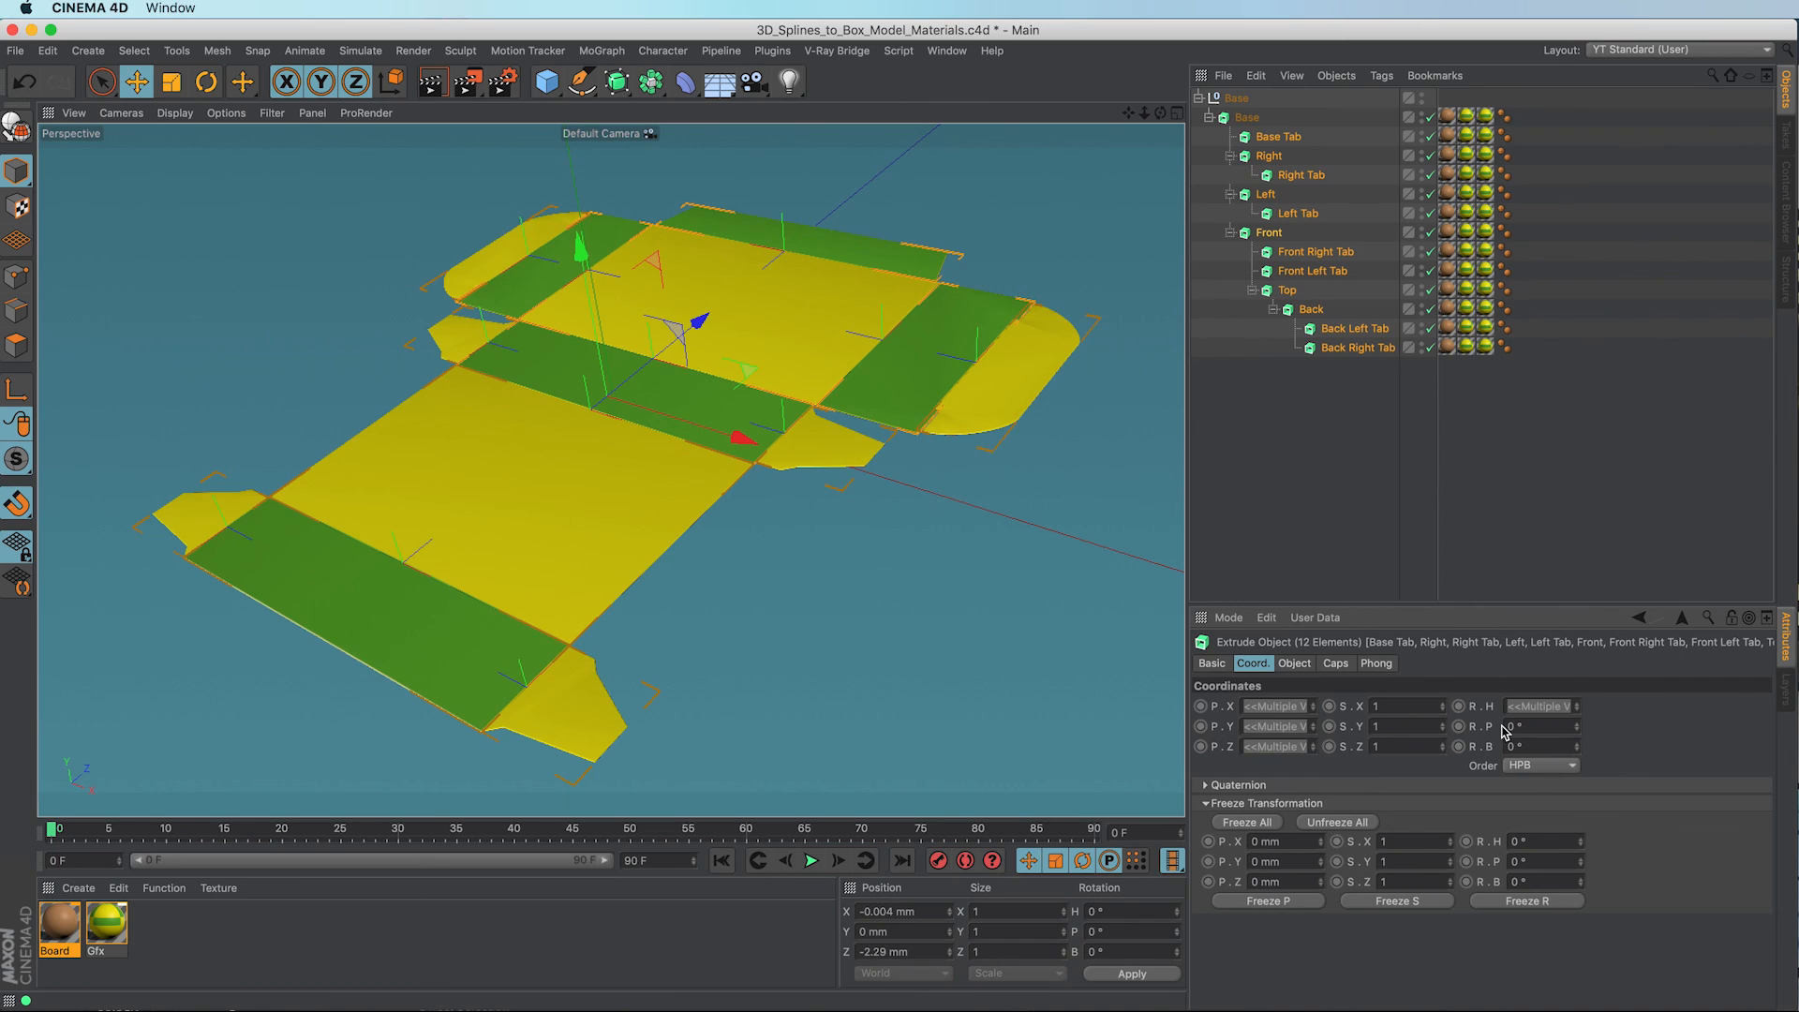
left_click(1310, 434)
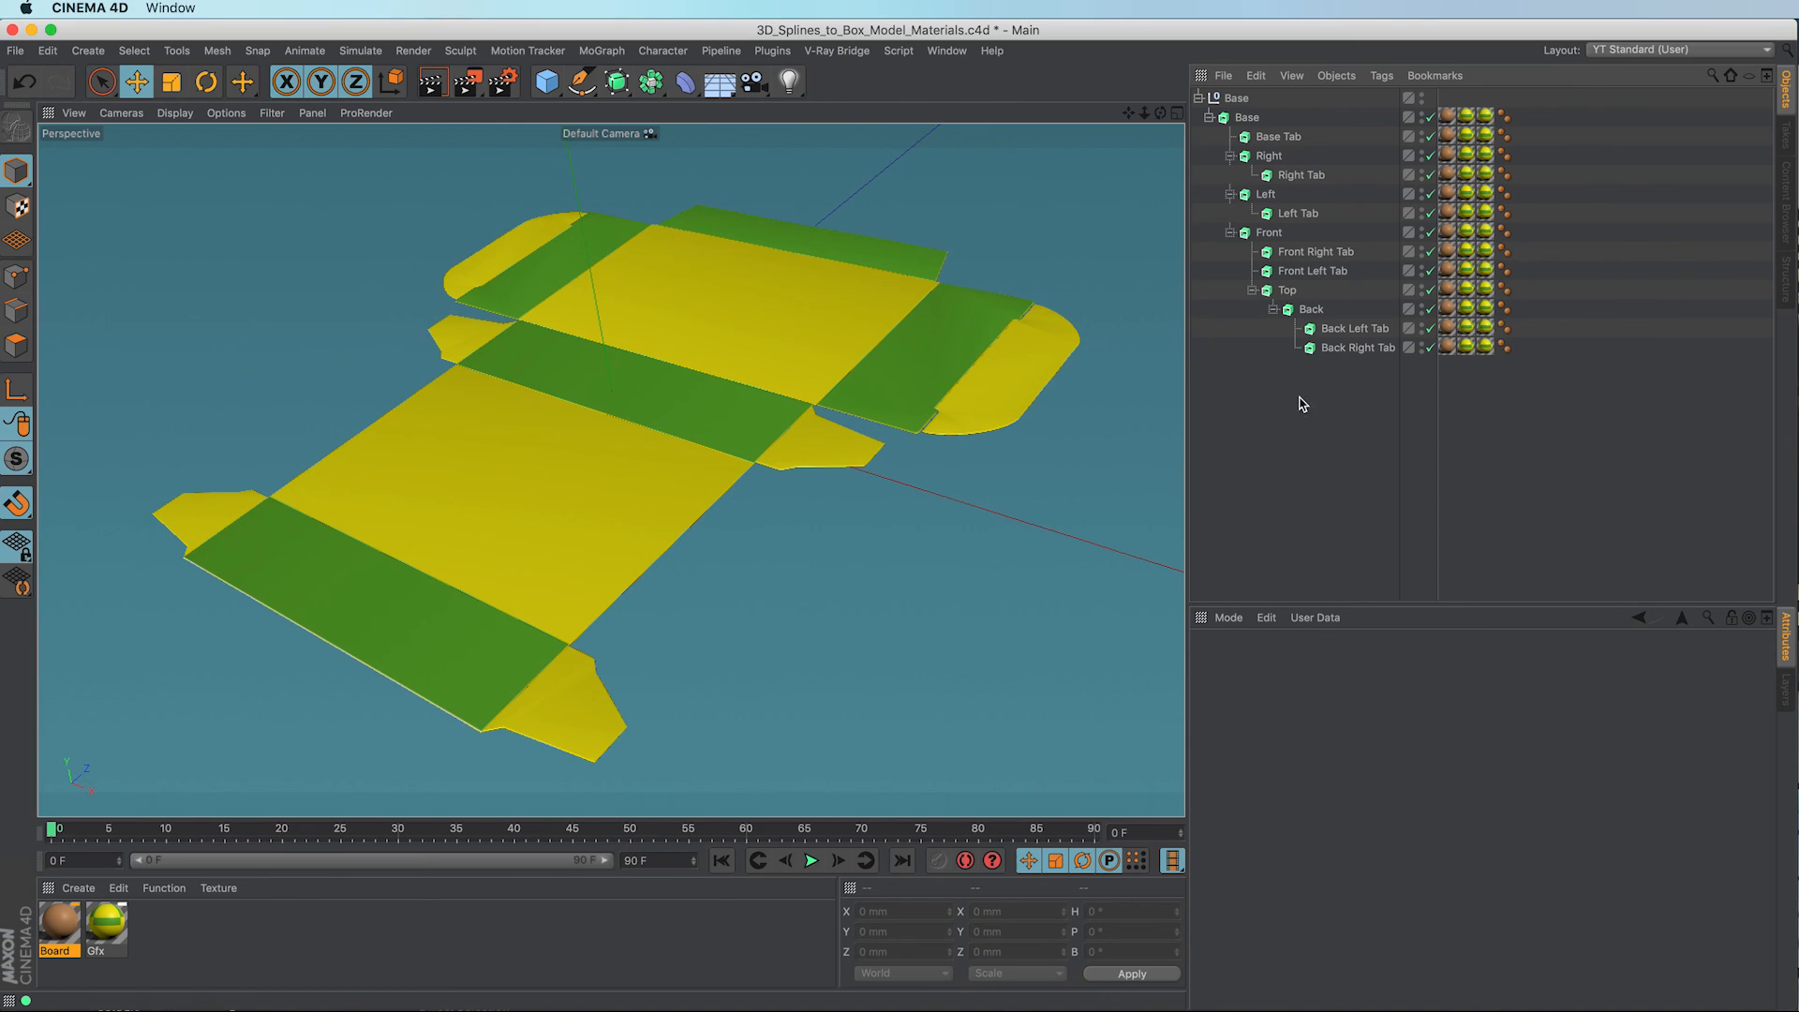